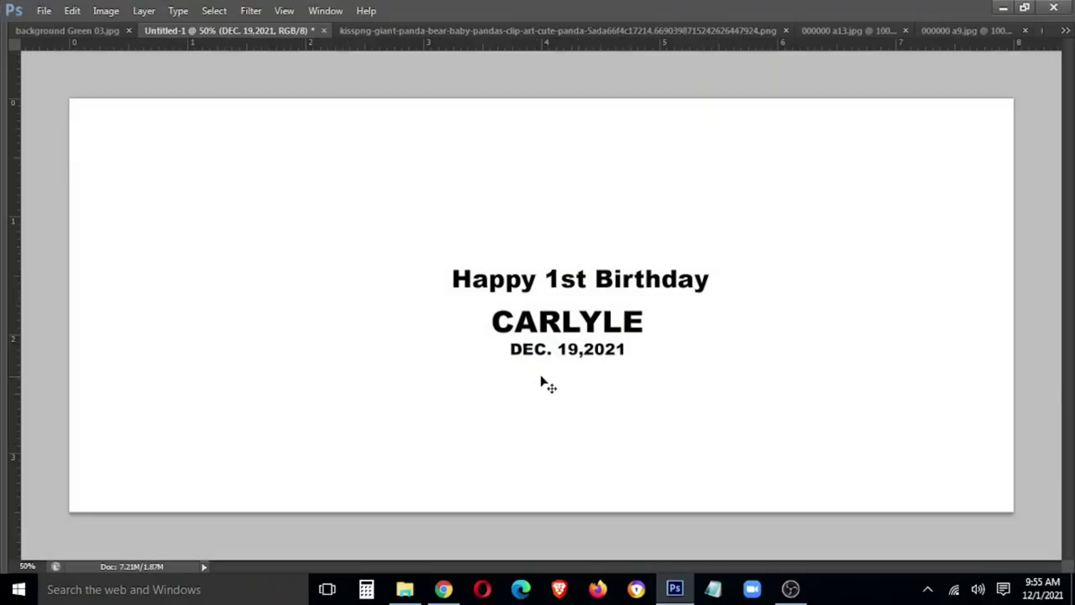
Step: Copy the bamboo image onto the banner and stretch it to fill the canvas
mouse_move(47, 29)
mouse_down()
mouse_move(288, 352)
mouse_move(542, 202)
mouse_up()
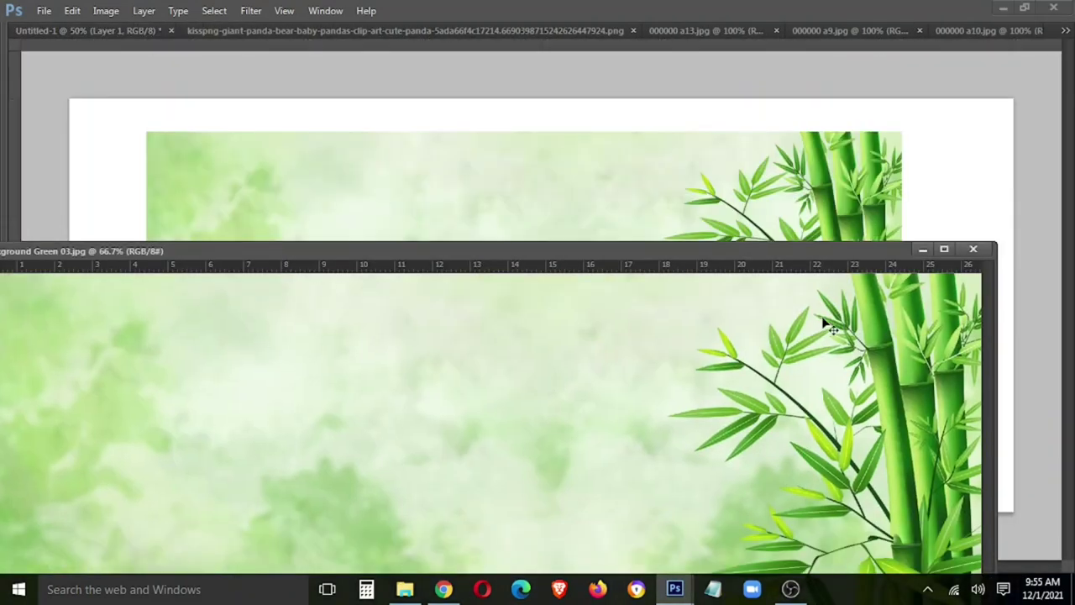
click(974, 249)
drag(821, 298, 935, 269)
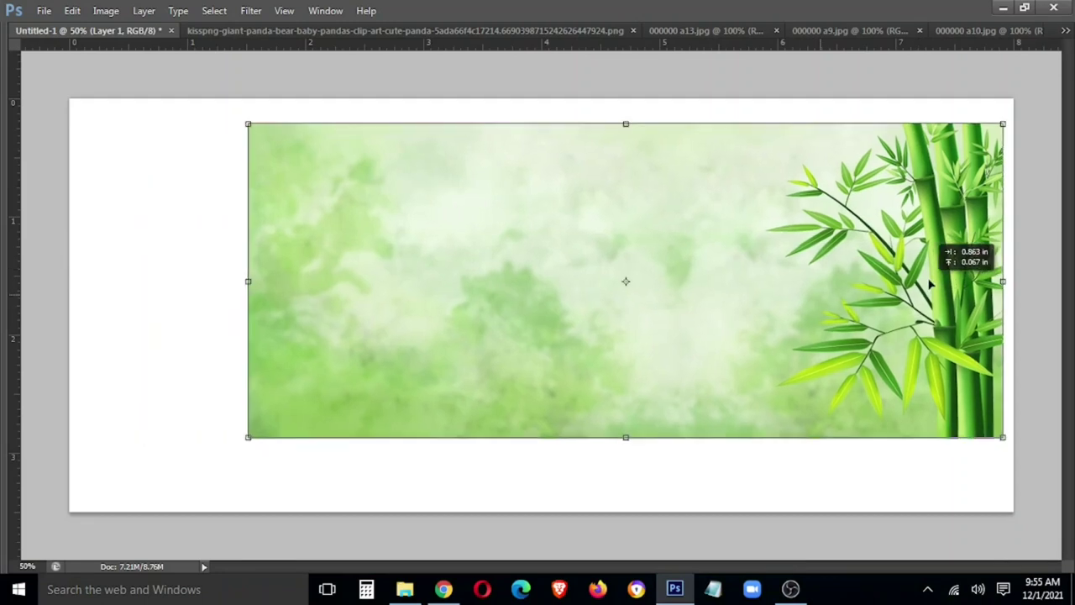
drag(271, 414, 14, 536)
key(Return)
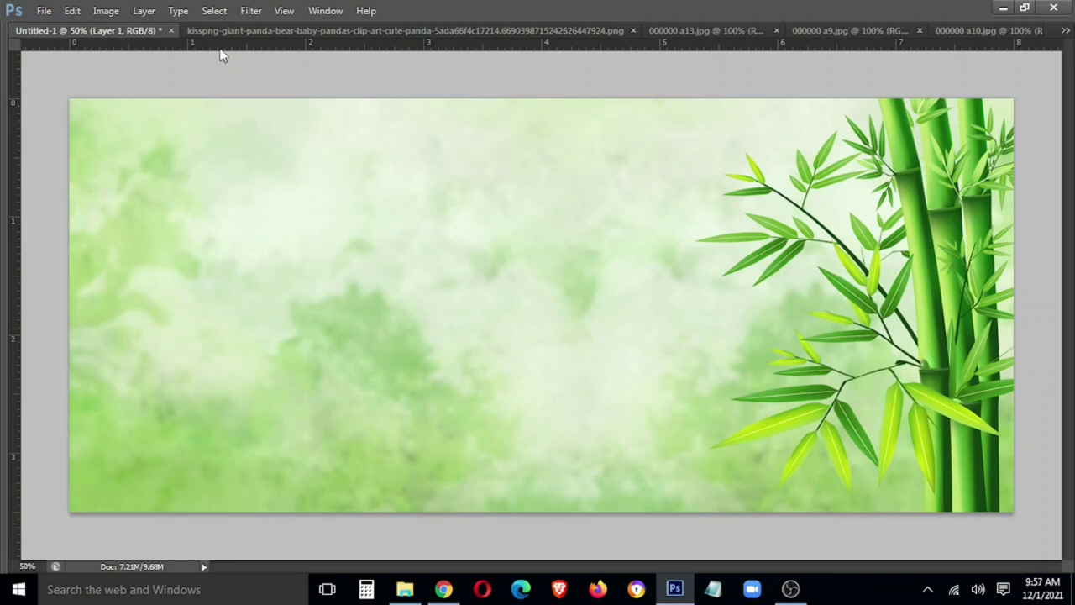
Step: Move the bamboo layer beneath the birthday text layers
key(Tab)
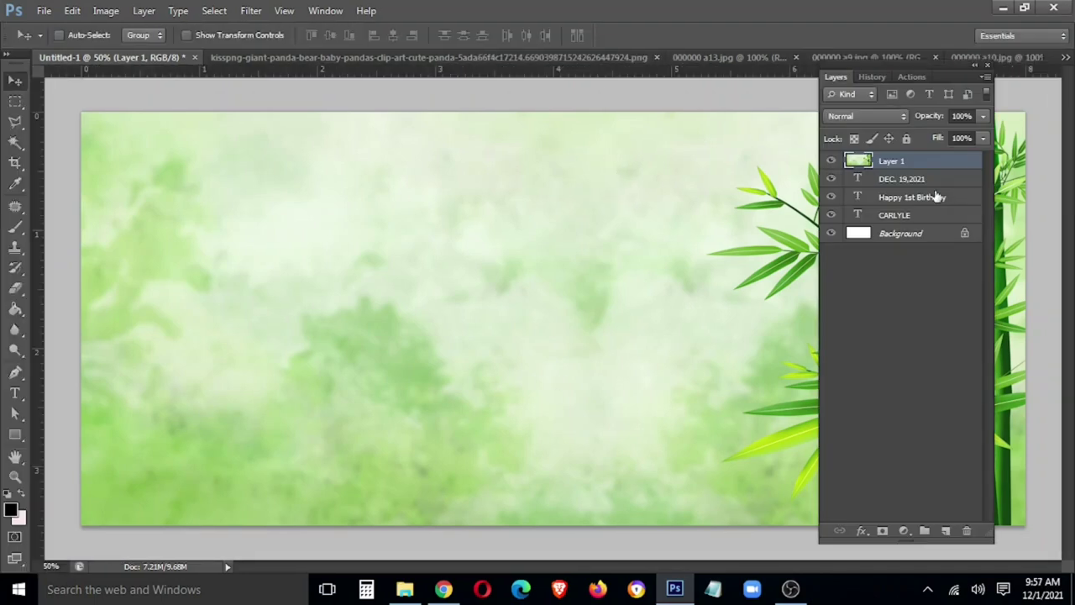
drag(919, 161, 924, 224)
key(Tab)
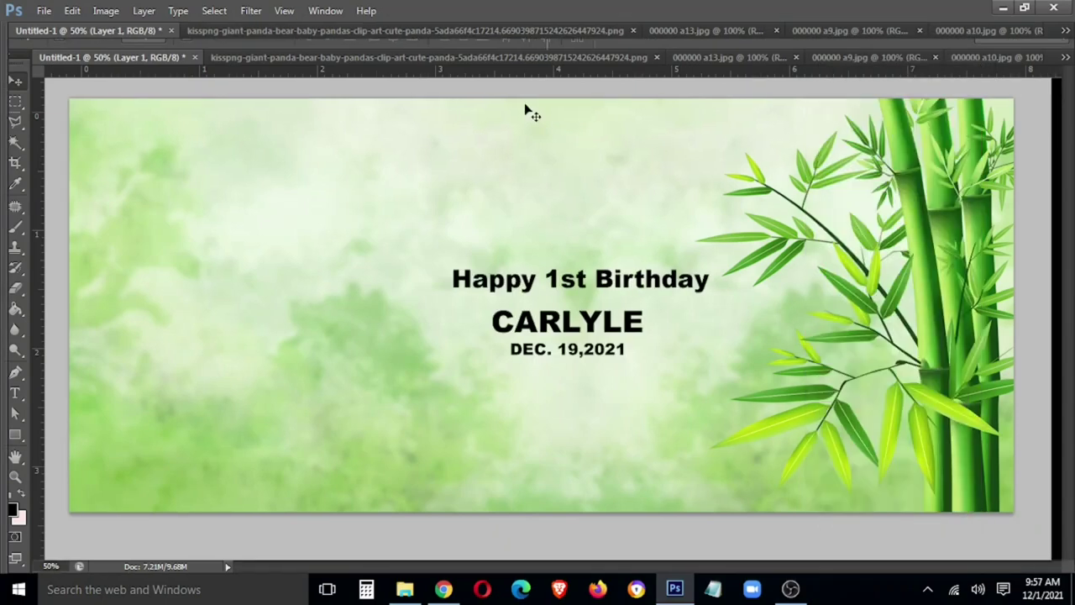
Step: Copy the panda onto the banner, shrink it and place it bottom-left
click(512, 34)
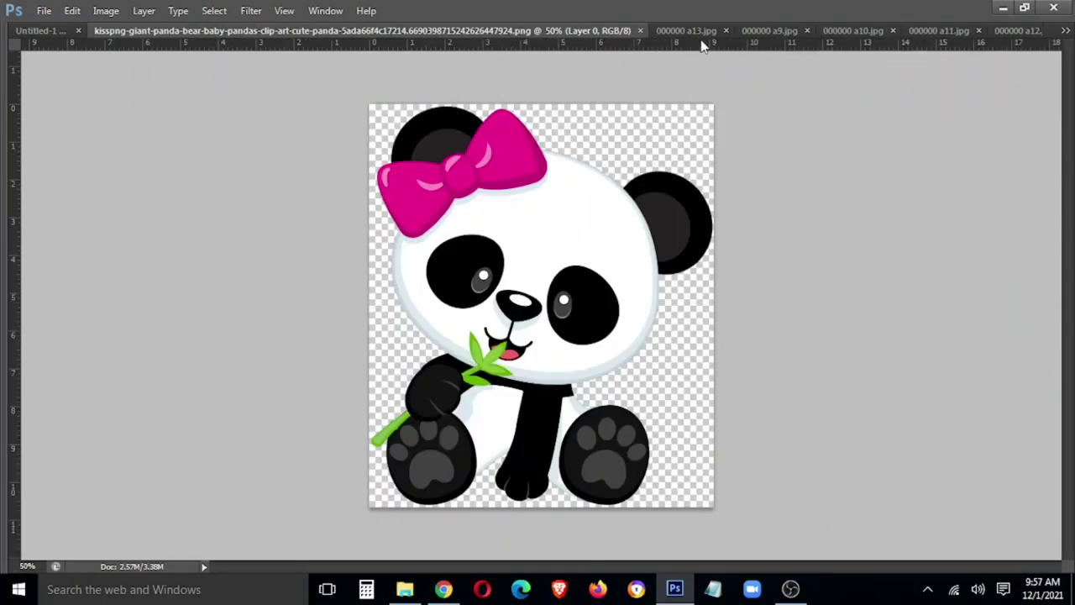
drag(592, 33, 328, 233)
mouse_move(122, 388)
mouse_down()
mouse_move(424, 210)
mouse_move(446, 250)
mouse_up()
key(ctrl+t)
drag(468, 149, 384, 250)
drag(323, 302, 202, 353)
key(Return)
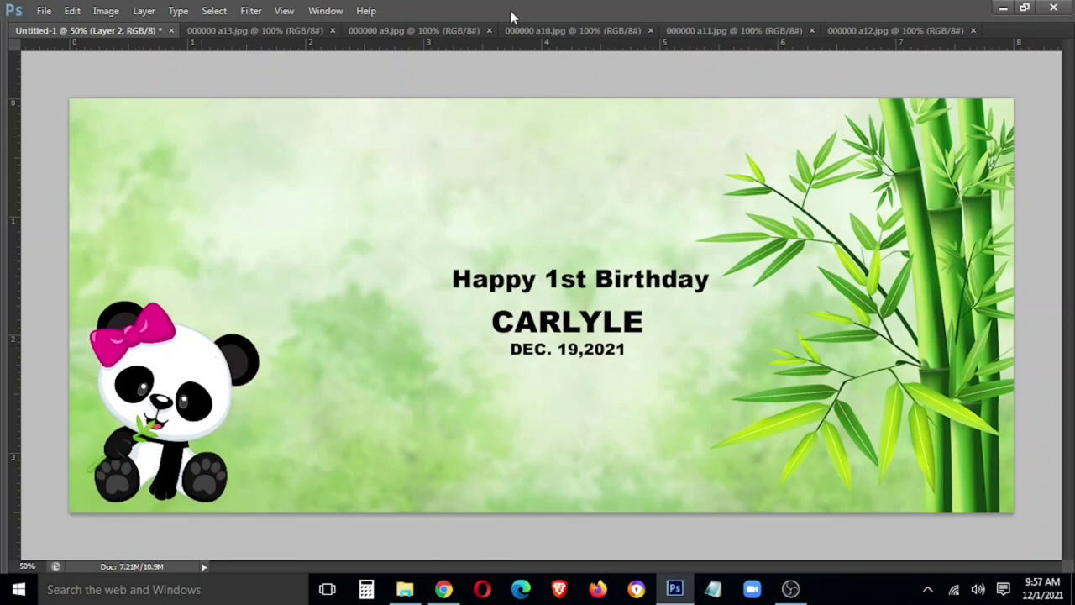
Step: Browse the baby photos, ending on the baby-on-bed photo a9.jpg
click(259, 31)
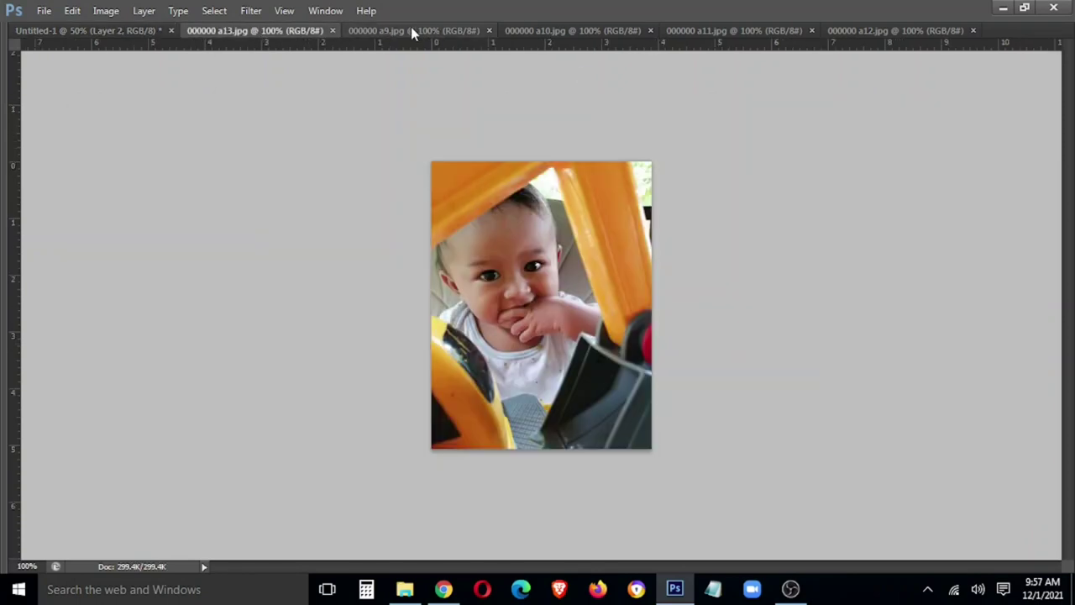
click(411, 32)
click(546, 38)
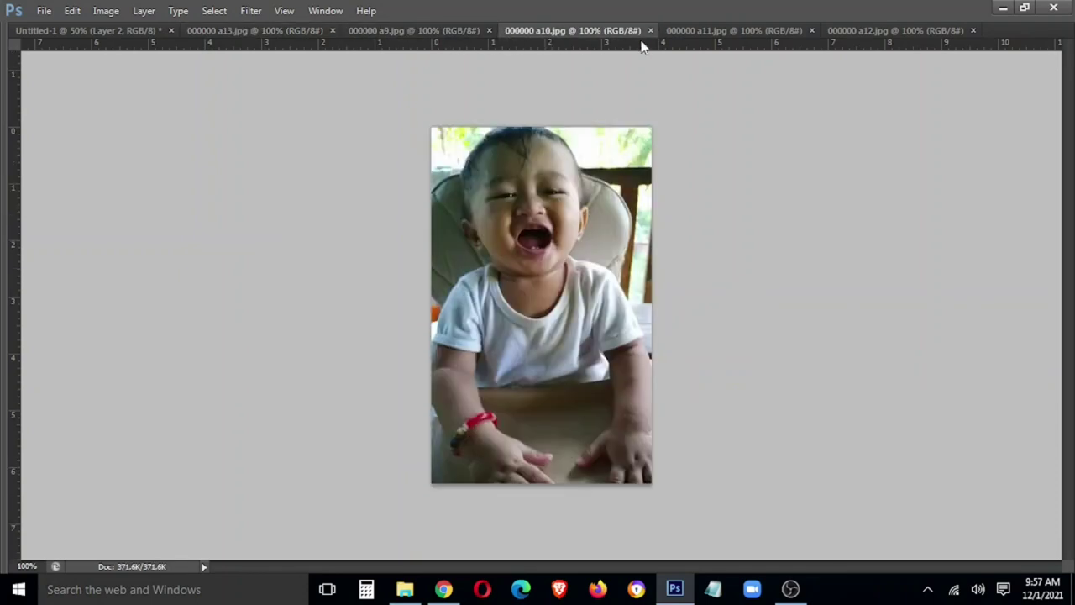
click(702, 33)
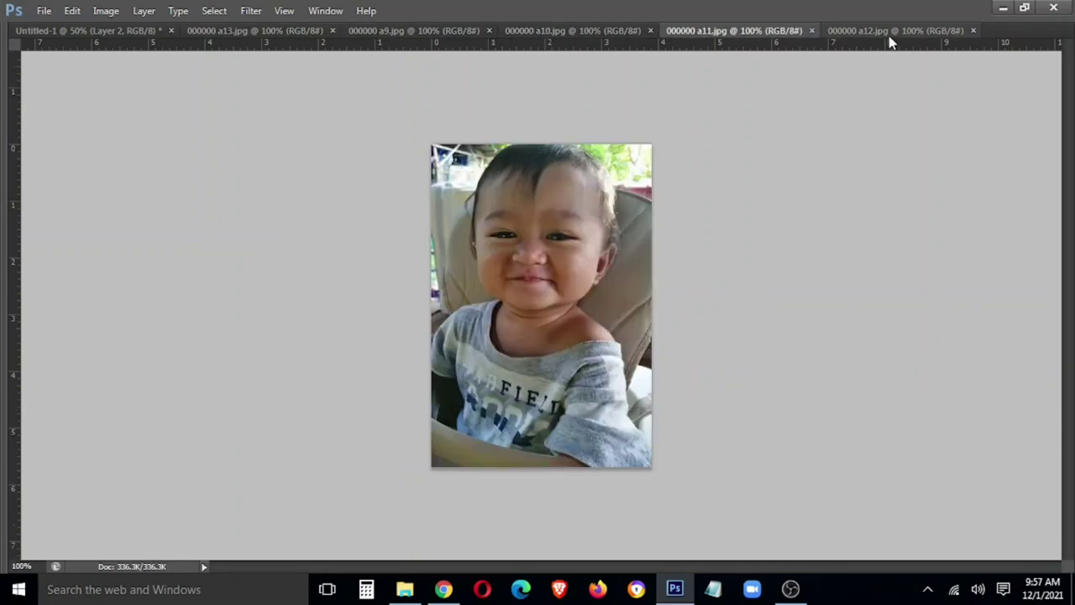
click(893, 34)
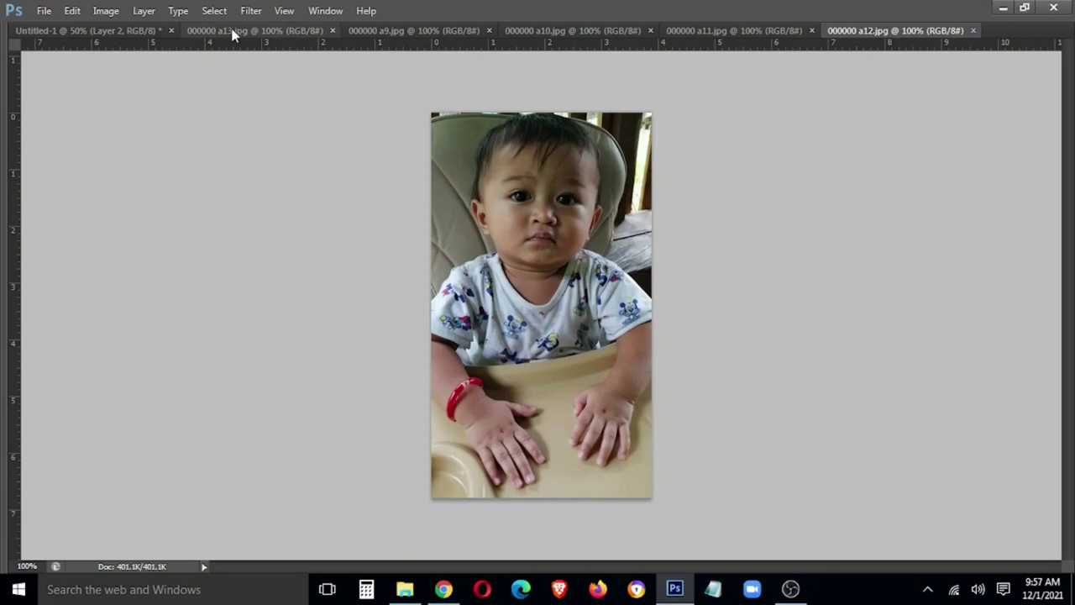
click(228, 30)
click(391, 31)
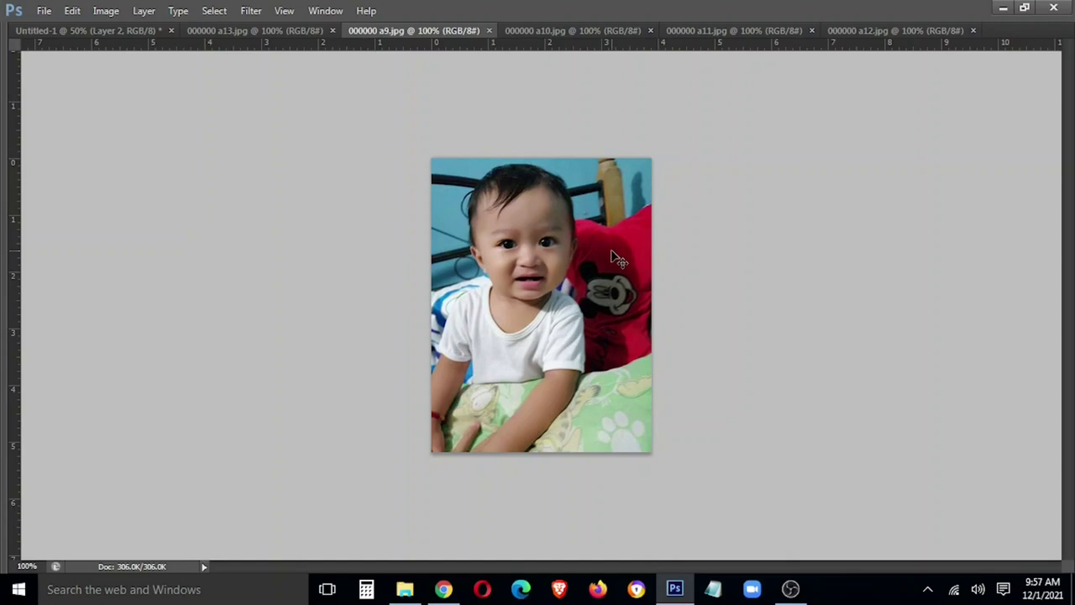
Step: Copy the baby-on-bed photo onto the banner and enlarge it across the left side
drag(433, 32, 212, 262)
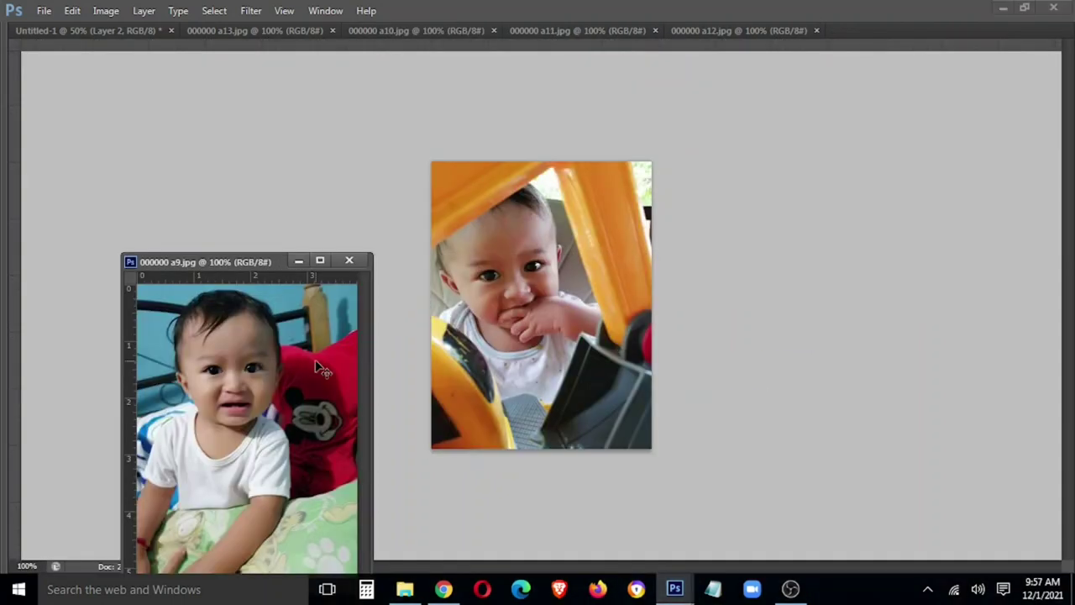
click(75, 33)
drag(220, 309, 218, 361)
click(350, 260)
mouse_move(202, 213)
mouse_down()
mouse_move(119, 401)
mouse_move(126, 494)
mouse_up()
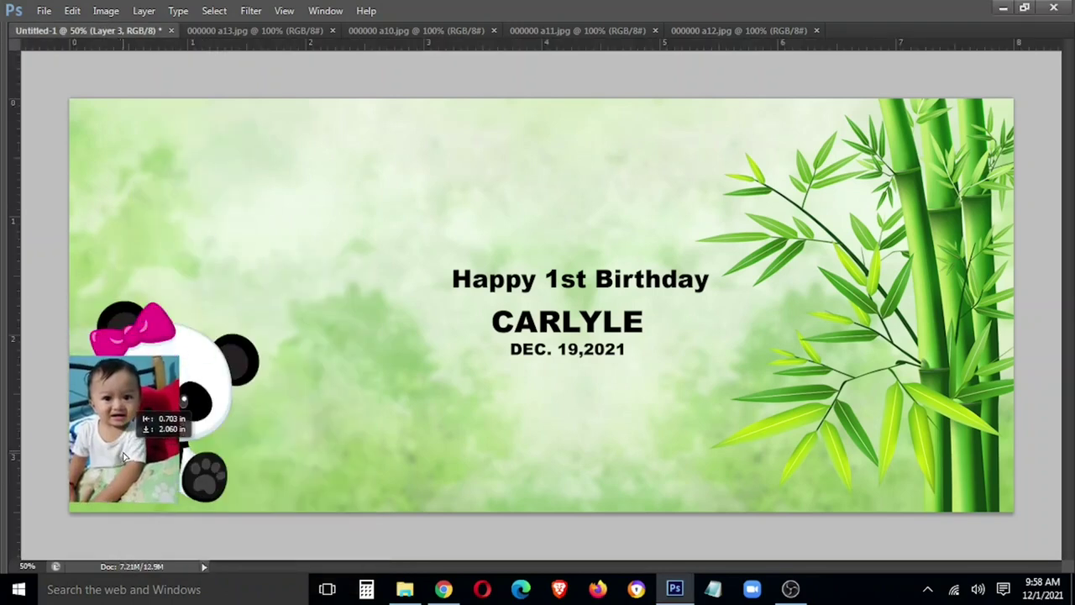
key(ctrl+t)
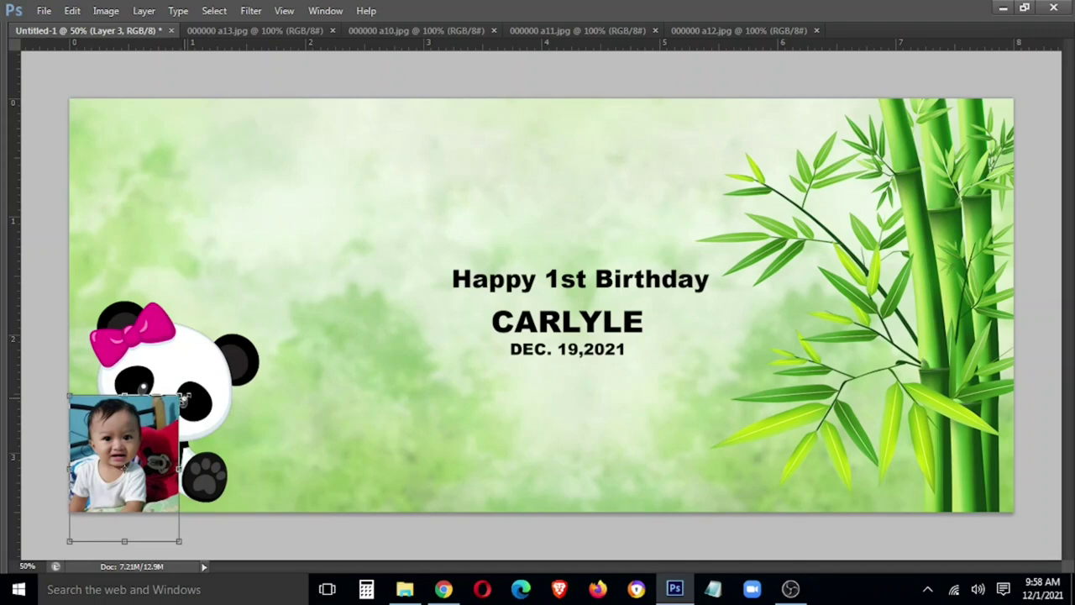
drag(180, 397, 485, 183)
drag(391, 541, 483, 559)
drag(406, 454, 375, 454)
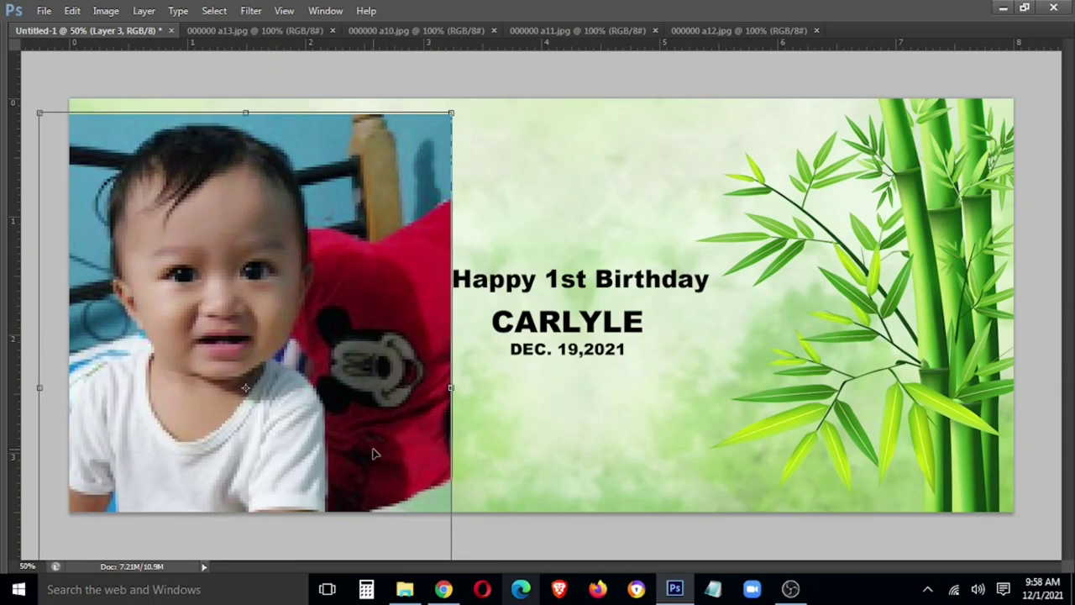
key(Return)
Step: Move the panda to the bottom-right among the bamboo and enlarge it slightly
key(Tab)
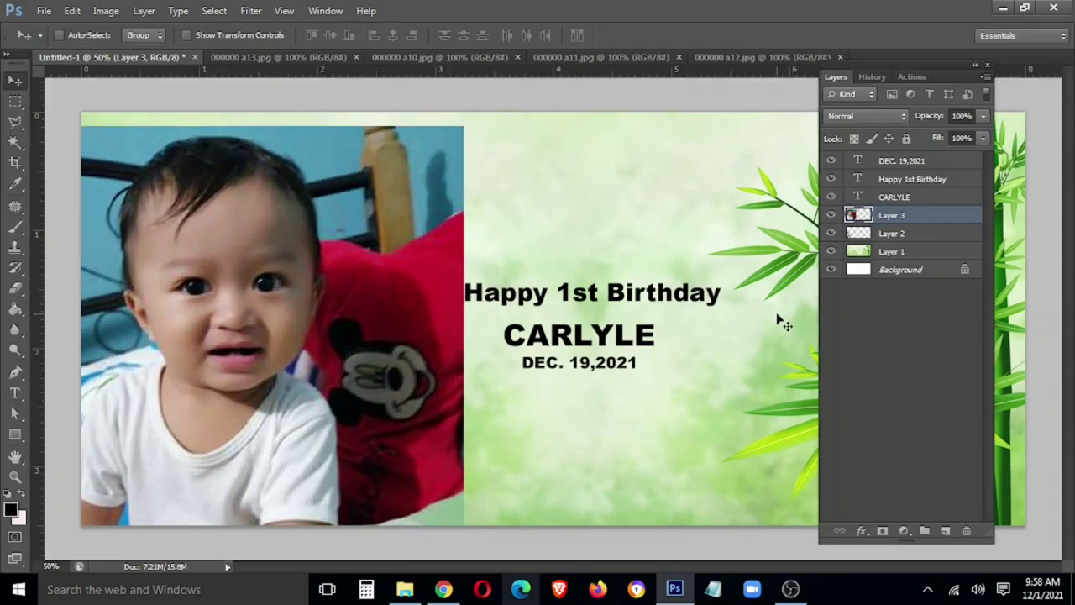
click(901, 232)
key(Tab)
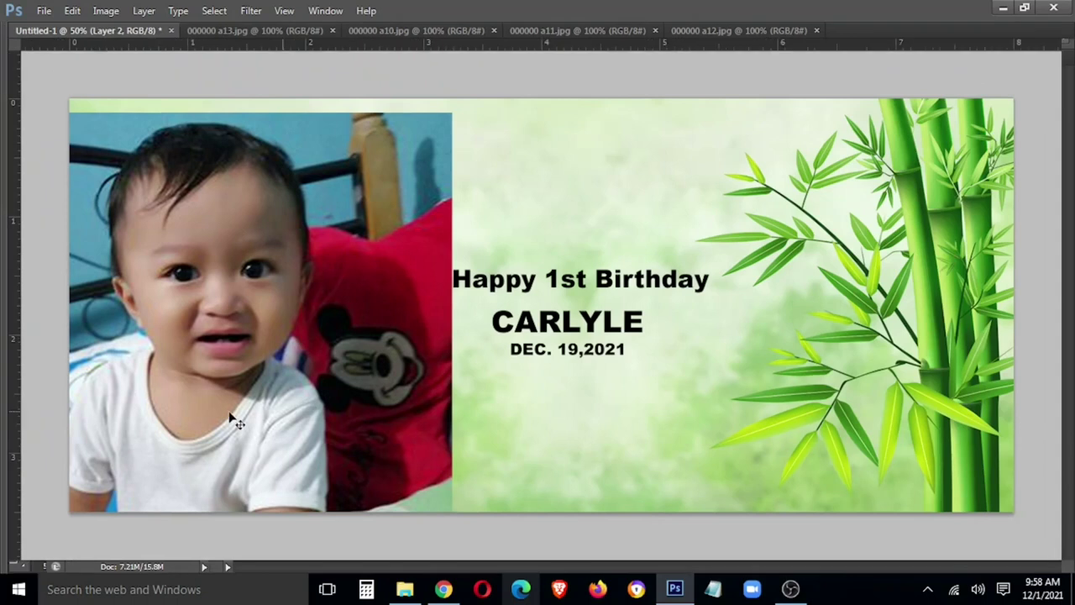
mouse_move(217, 456)
mouse_down()
mouse_move(717, 418)
mouse_move(958, 456)
mouse_up()
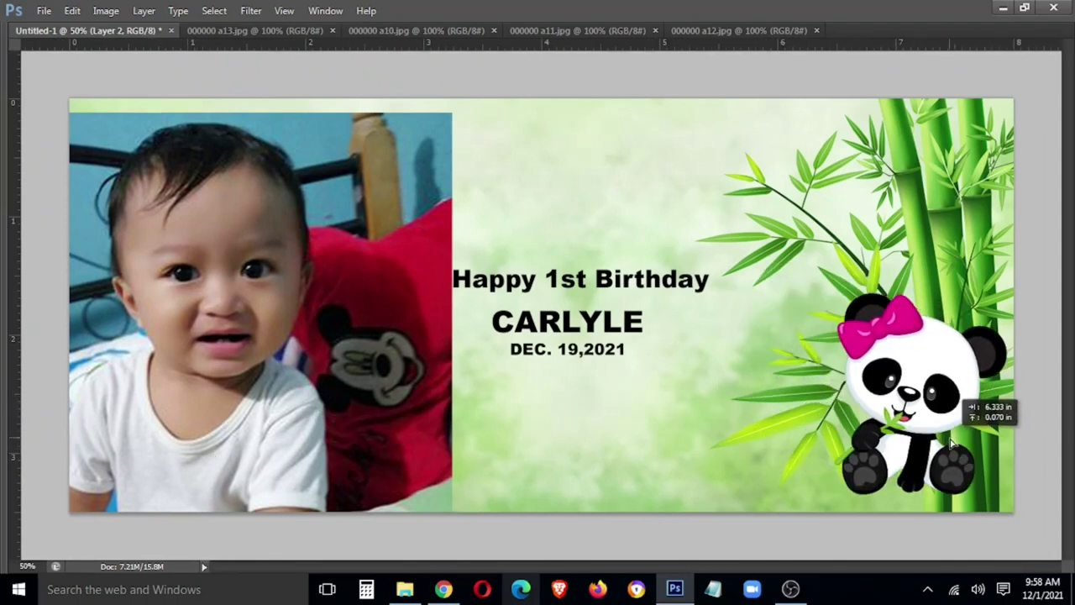
key(ctrl+t)
mouse_move(847, 308)
mouse_down()
mouse_move(753, 275)
mouse_move(763, 277)
mouse_up()
key(Return)
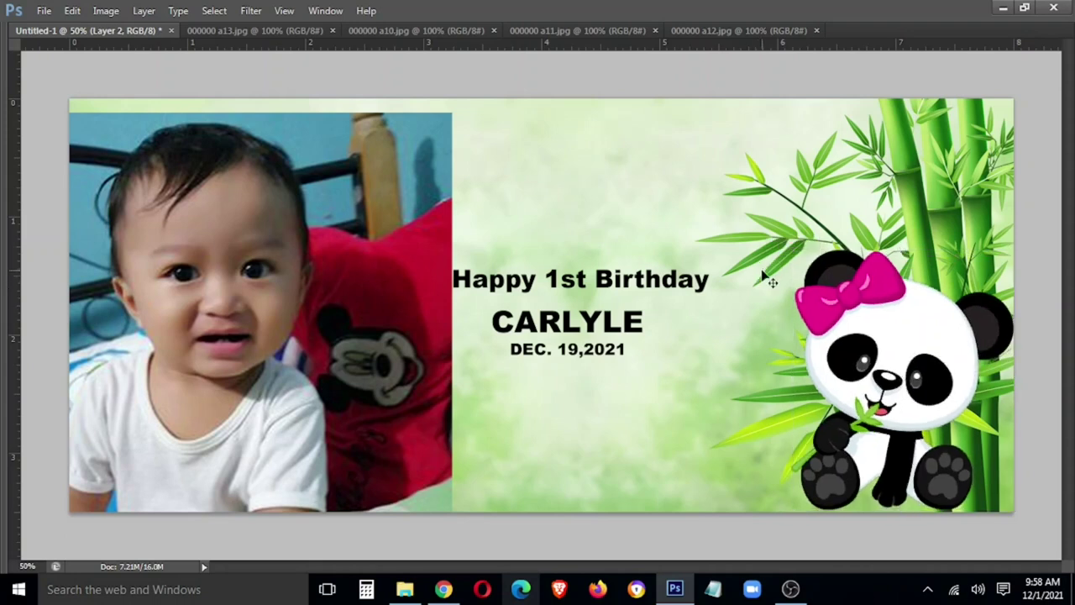
Step: Select the baby photo layer and zoom to 100%
right_click(283, 335)
click(304, 345)
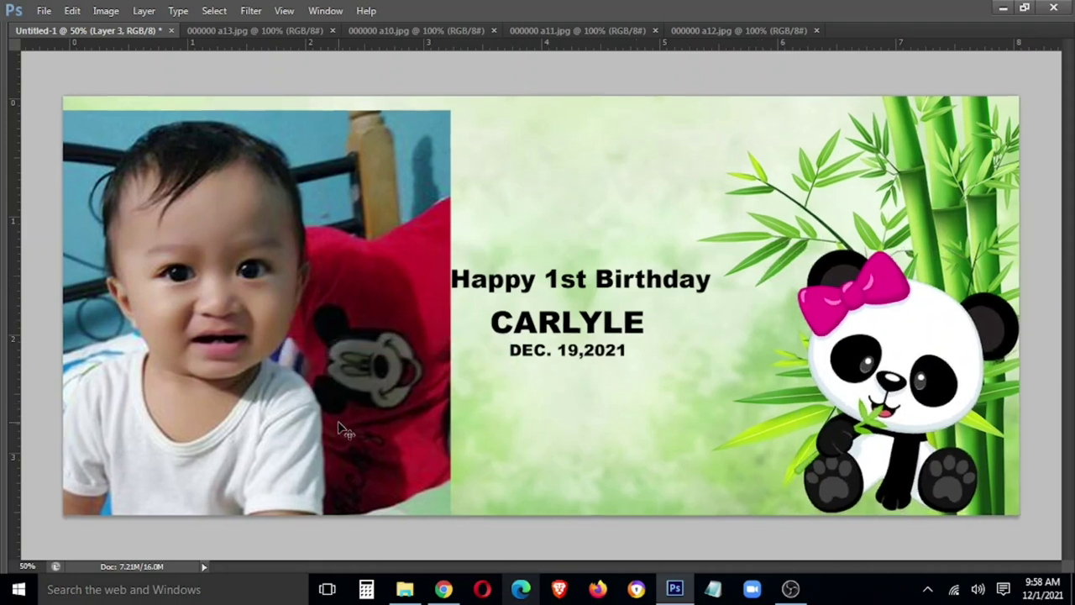
key(ctrl+1)
Step: Trace a Magnetic Lasso outline around the baby's head and shoulders, panning along
drag(302, 441, 666, 246)
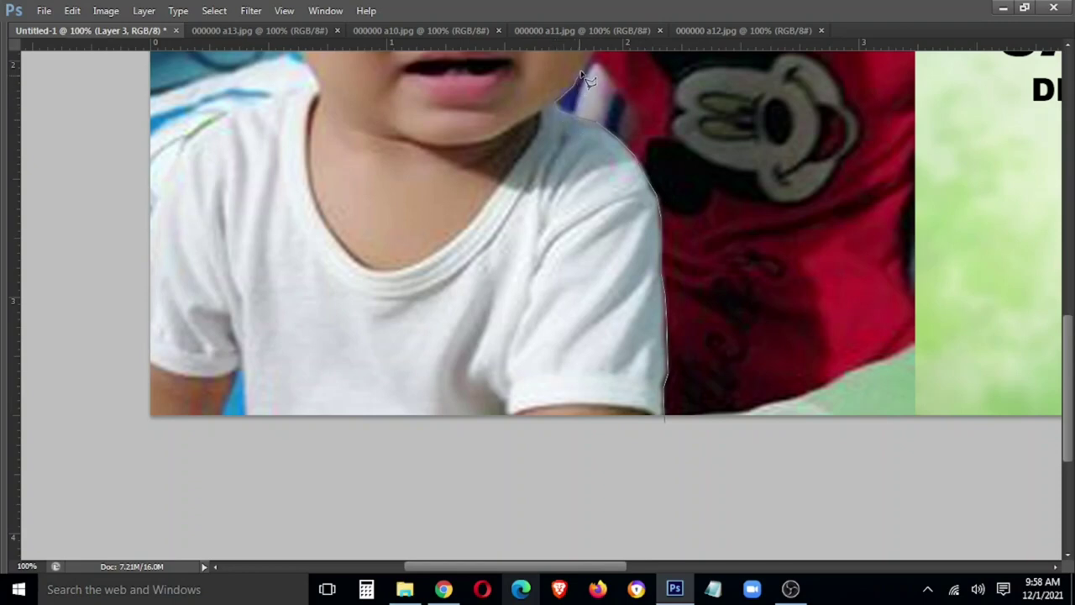
drag(592, 74, 499, 288)
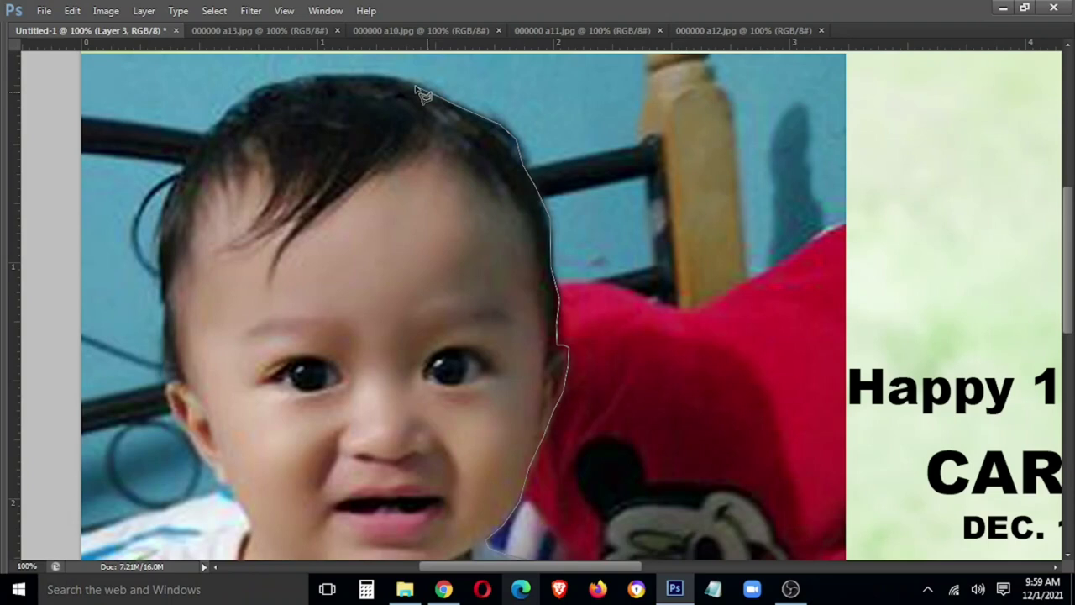
scroll(383, 84, up, 2)
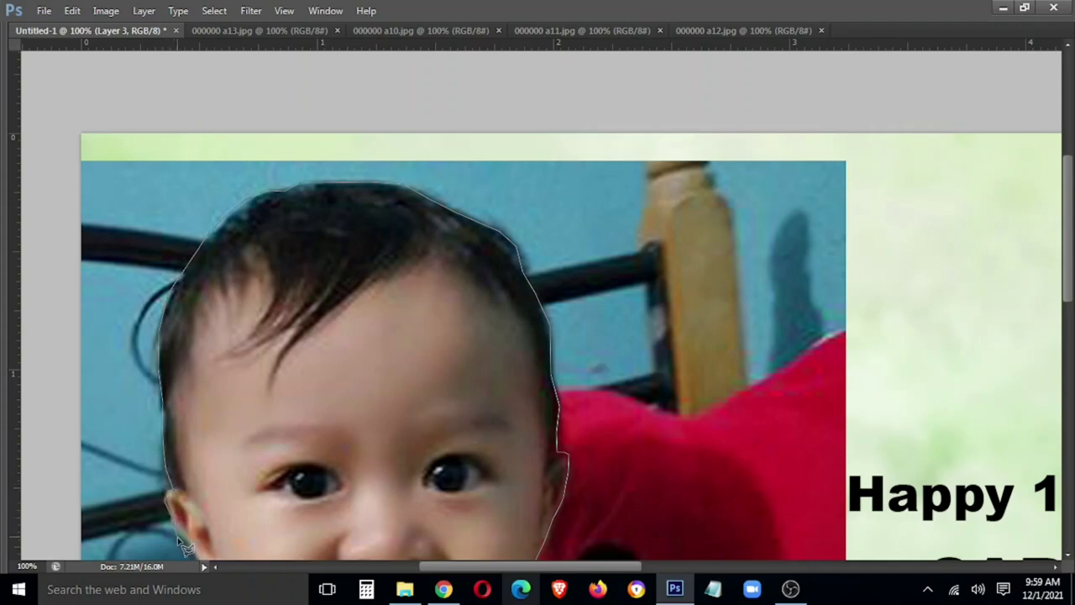
drag(201, 557, 205, 292)
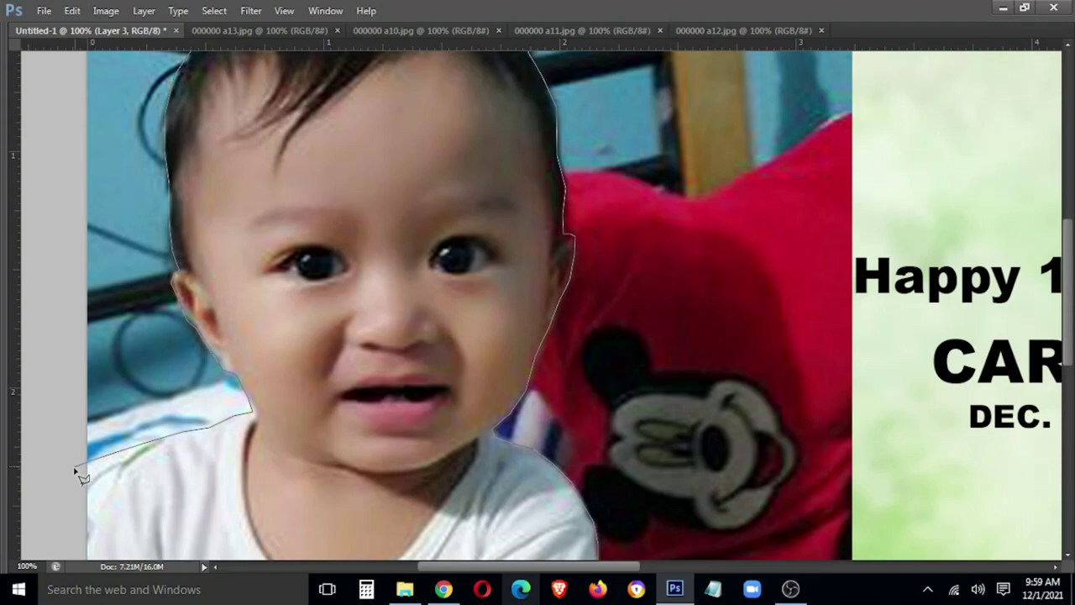
Step: Close the baby outline into a selection and feather it by 10 pixels
key(ctrl+minus)
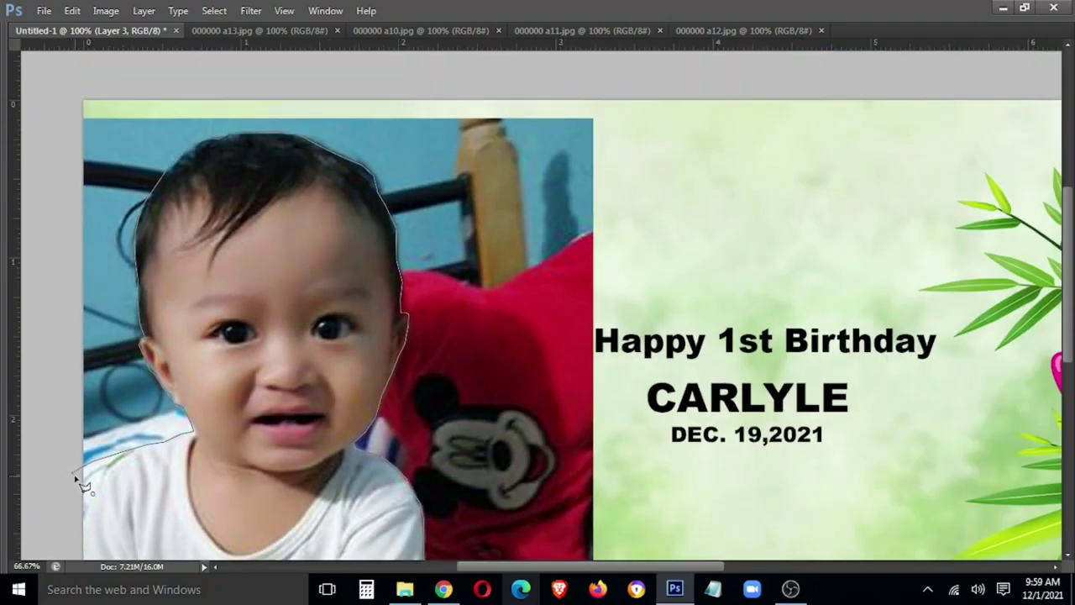
key(ctrl+minus)
key(ctrl+minus)
click(176, 485)
double_click(408, 461)
right_click(343, 373)
click(419, 126)
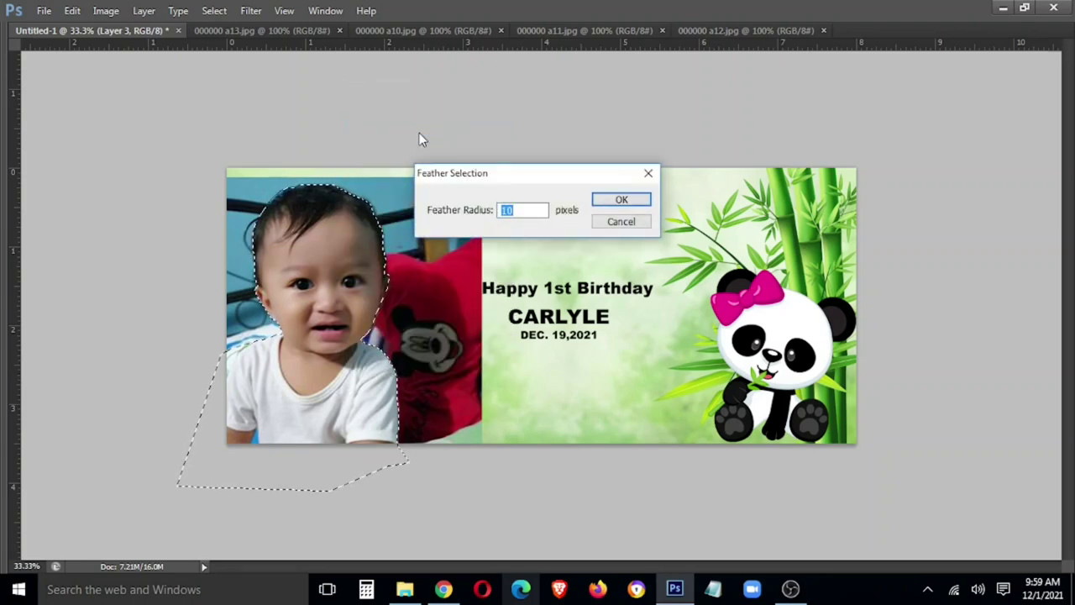
key(Return)
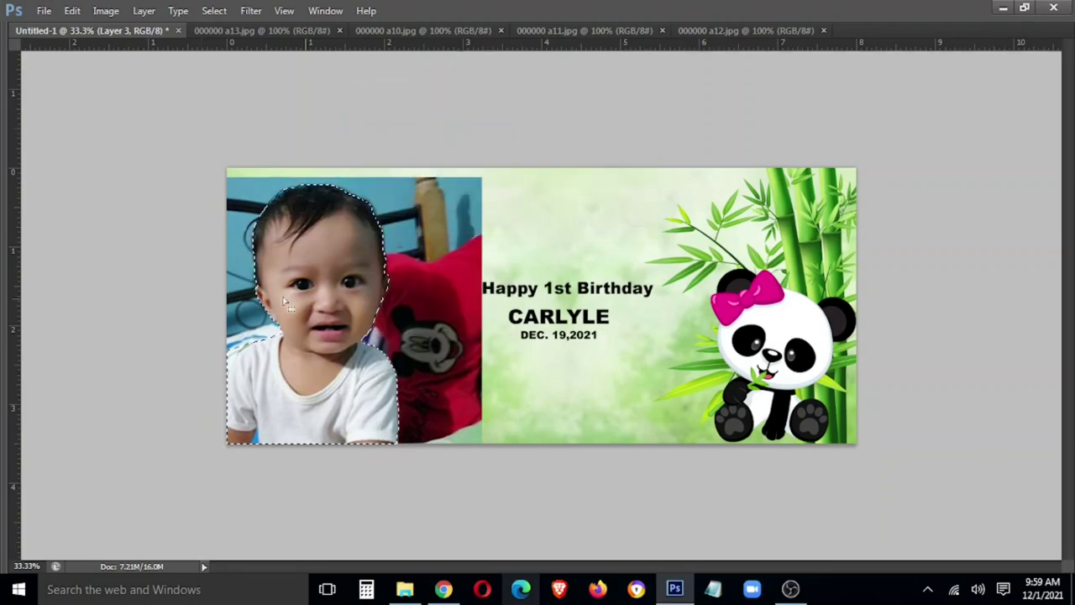
Step: Copy the feathered baby onto its own layer and delete the original photo layer
right_click(262, 294)
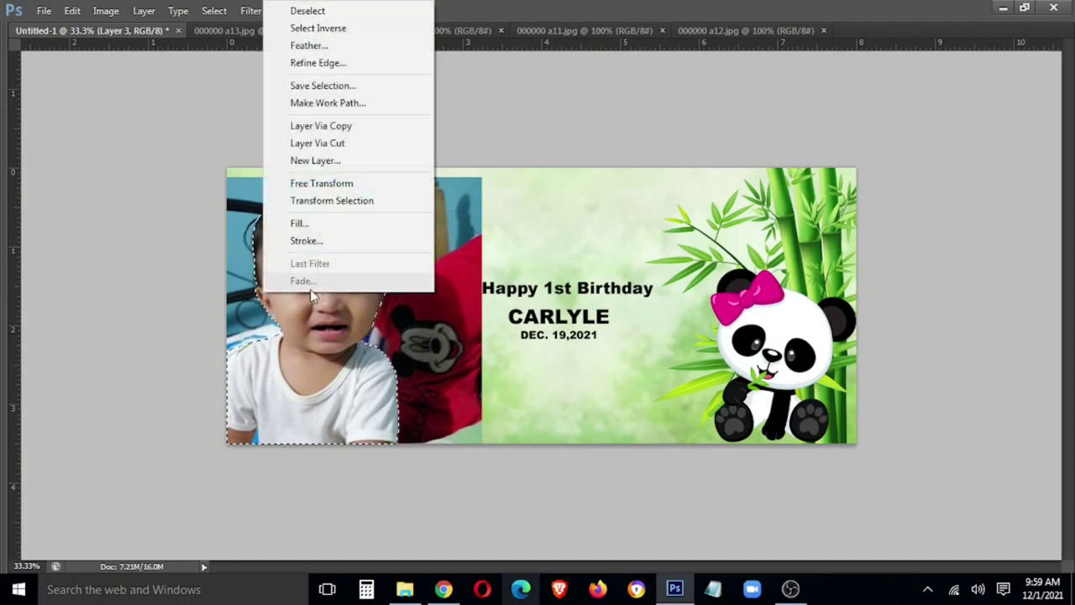
click(348, 126)
right_click(393, 232)
click(423, 242)
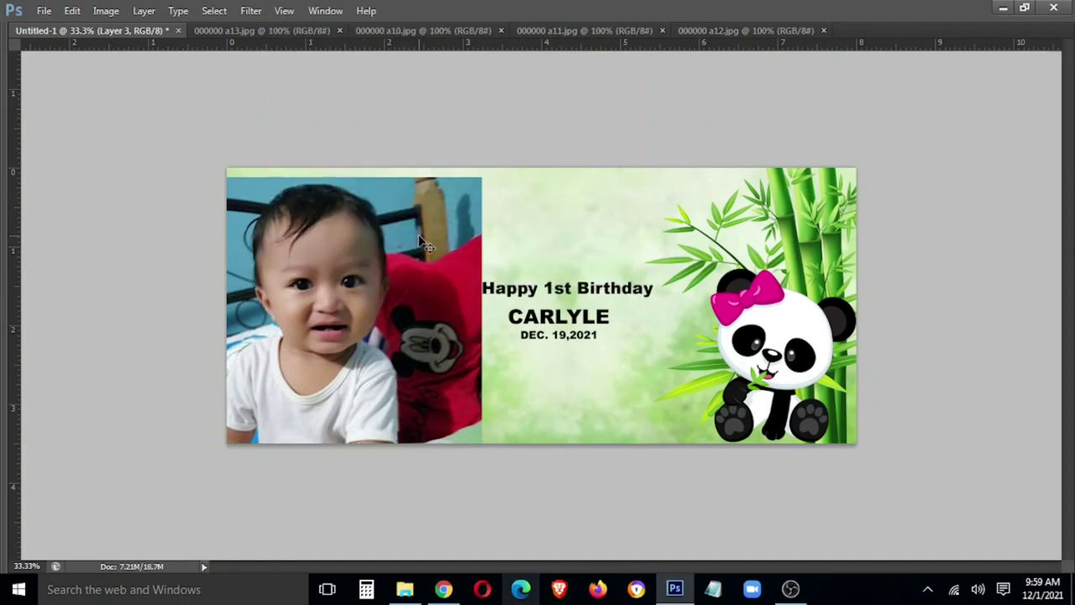
key(Delete)
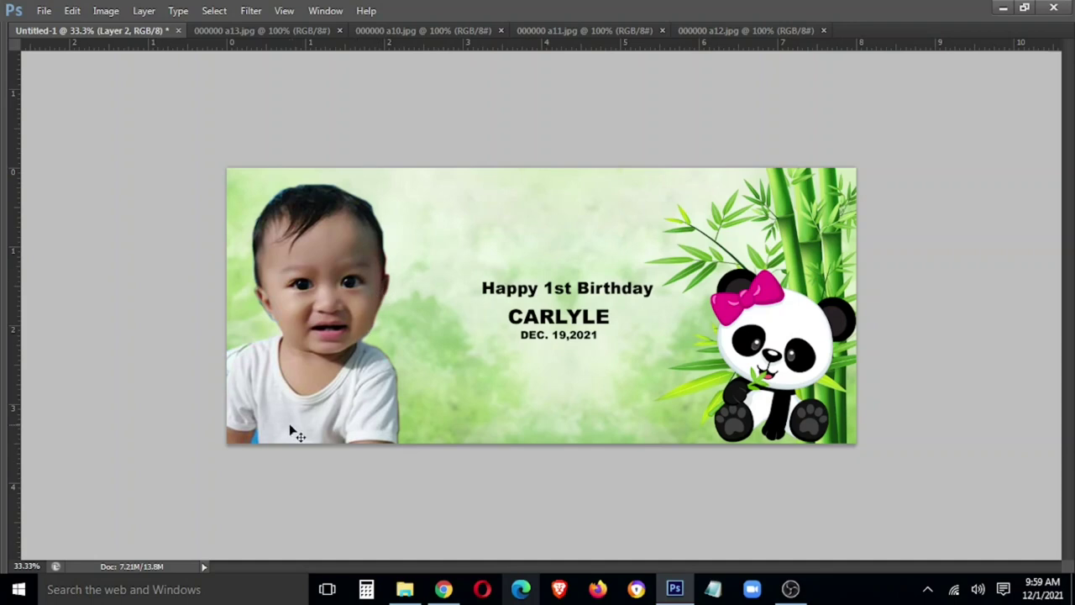
Step: Enlarge the baby cutout slightly and shift it a little left
key(ctrl+t)
key(Return)
right_click(311, 376)
click(328, 376)
key(ctrl+t)
drag(223, 445, 220, 450)
drag(311, 412, 300, 410)
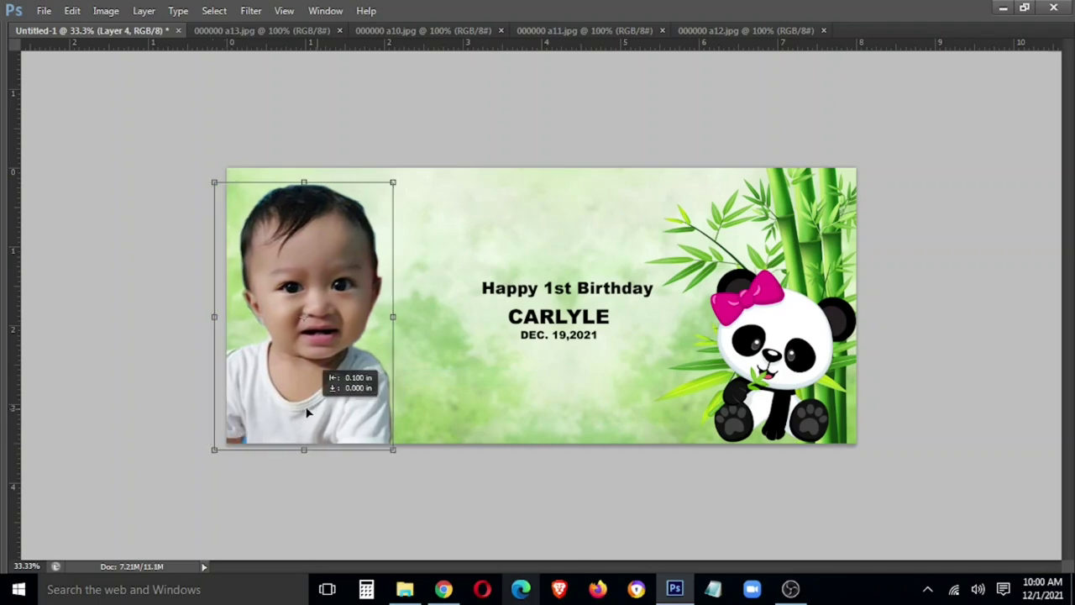
key(Return)
Step: Zoom in on the baby's head to inspect the cutout edges
key(Tab)
key(Tab)
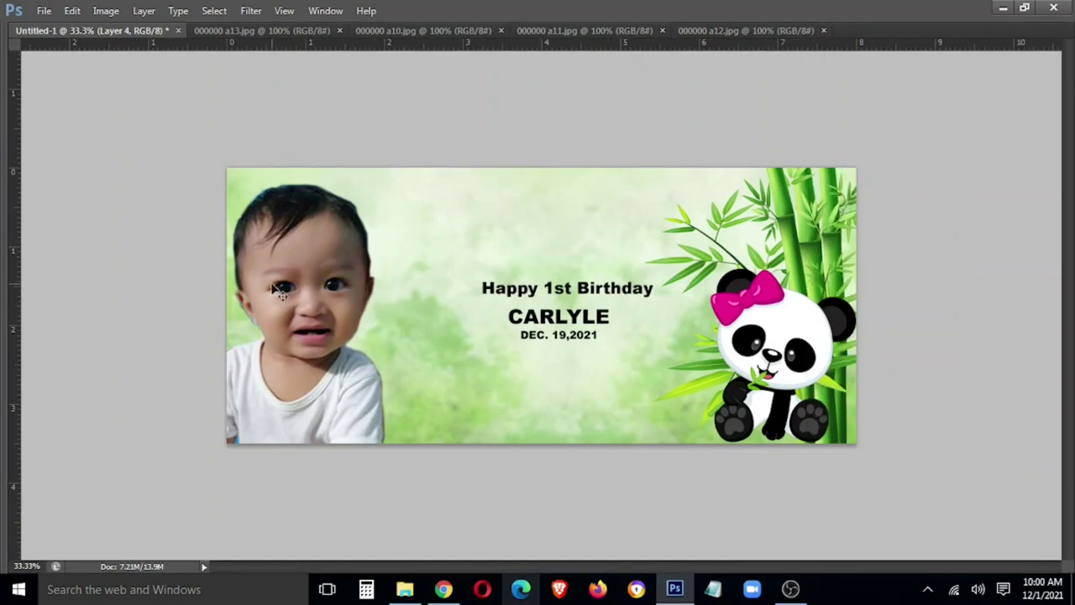
key(ctrl+plus)
mouse_move(232, 256)
mouse_down()
mouse_move(408, 312)
mouse_move(492, 317)
mouse_up()
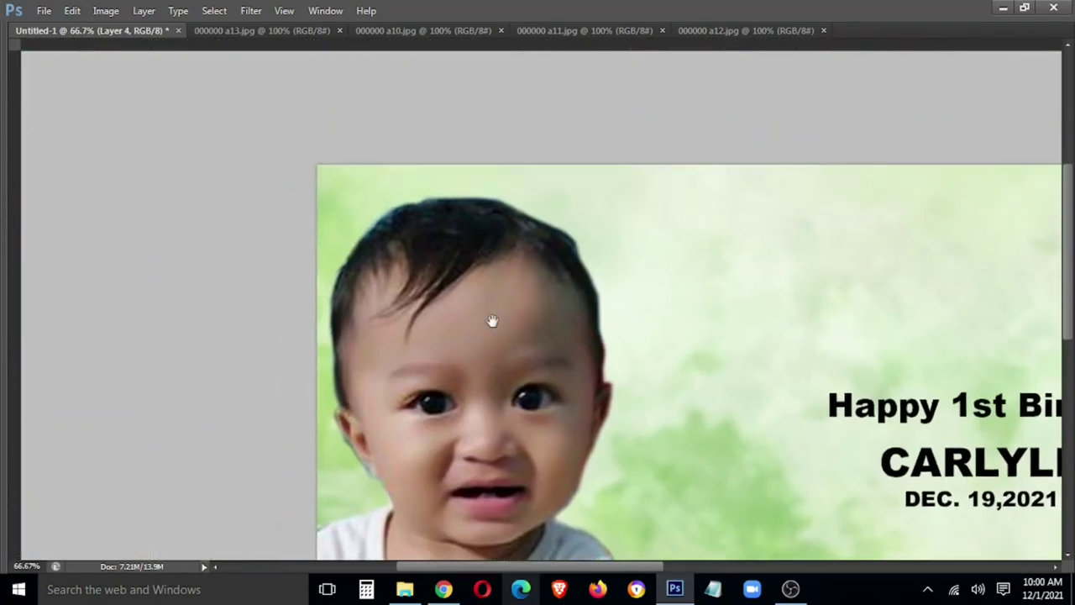
Step: Erase the fringe around the baby cutout with a smaller 30% eraser, then zoom out
key(Tab)
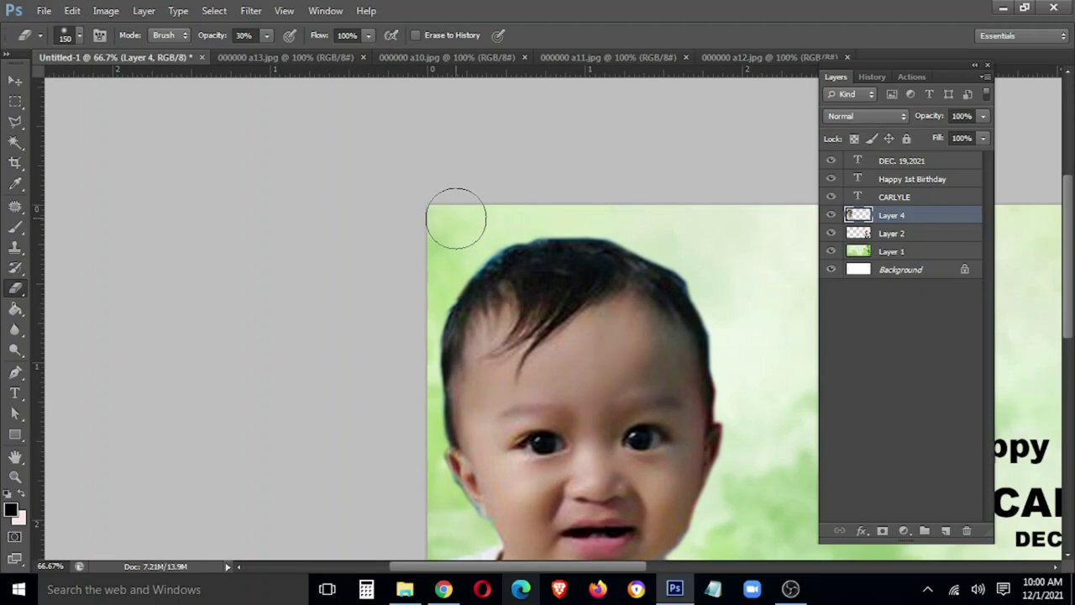
key(bracketleft)
key(bracketleft)
key(bracketleft)
key(bracketleft)
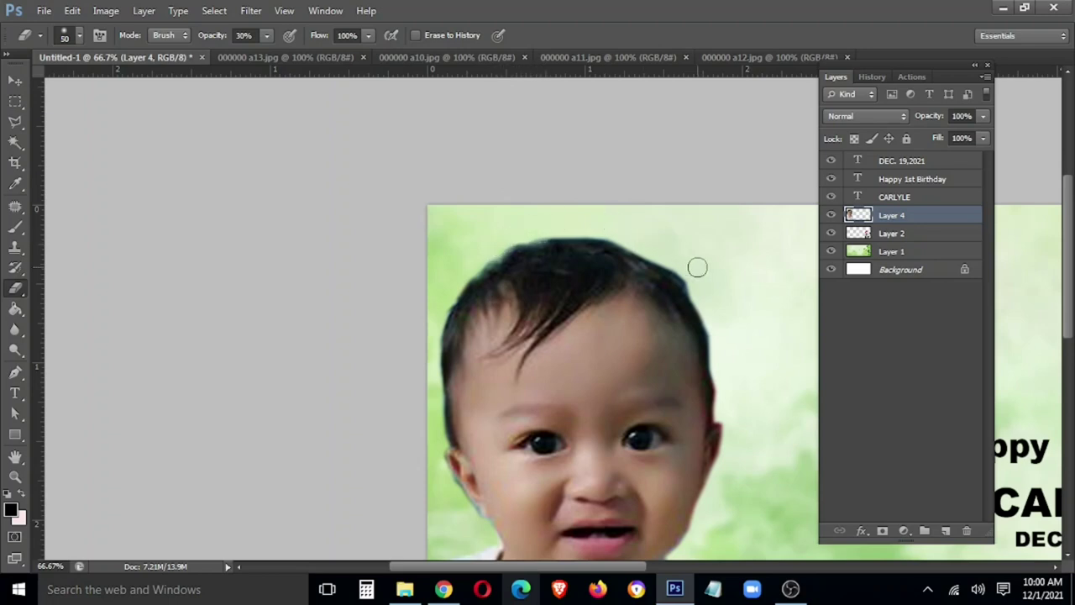
key(v)
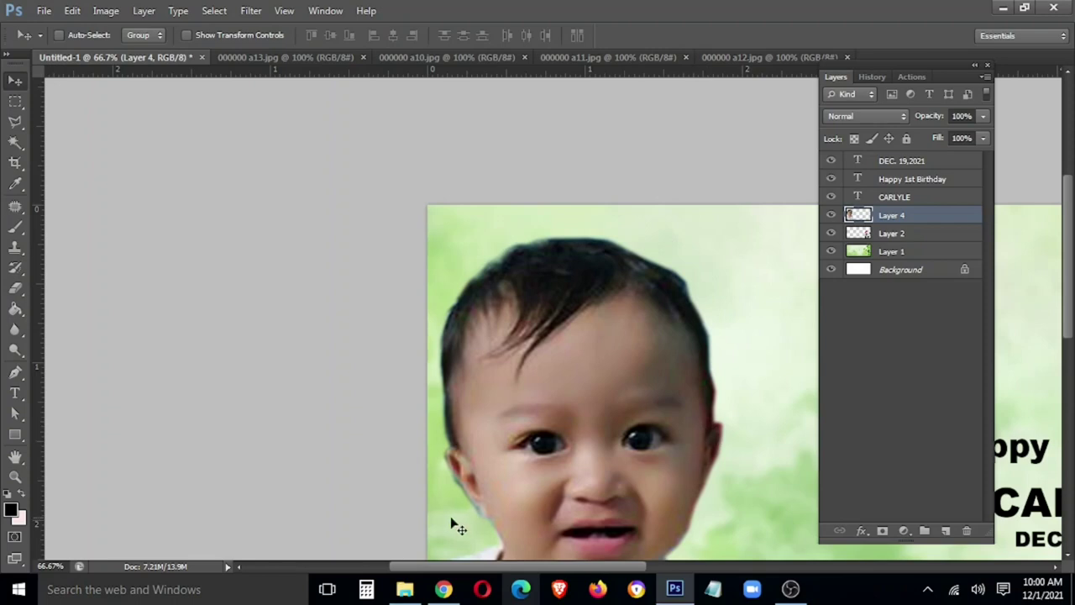
key(e)
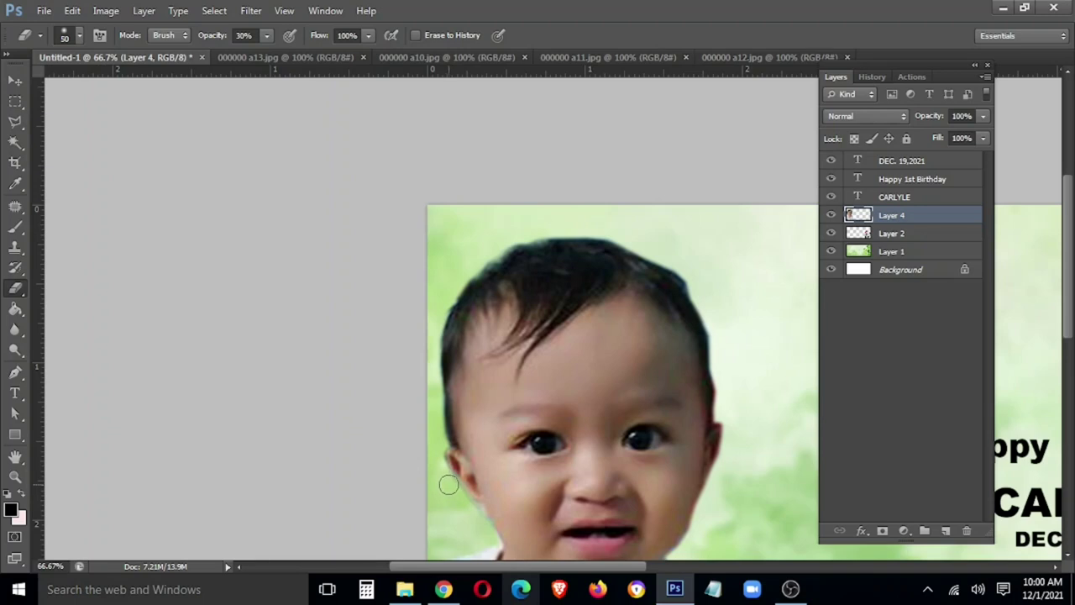
key(v)
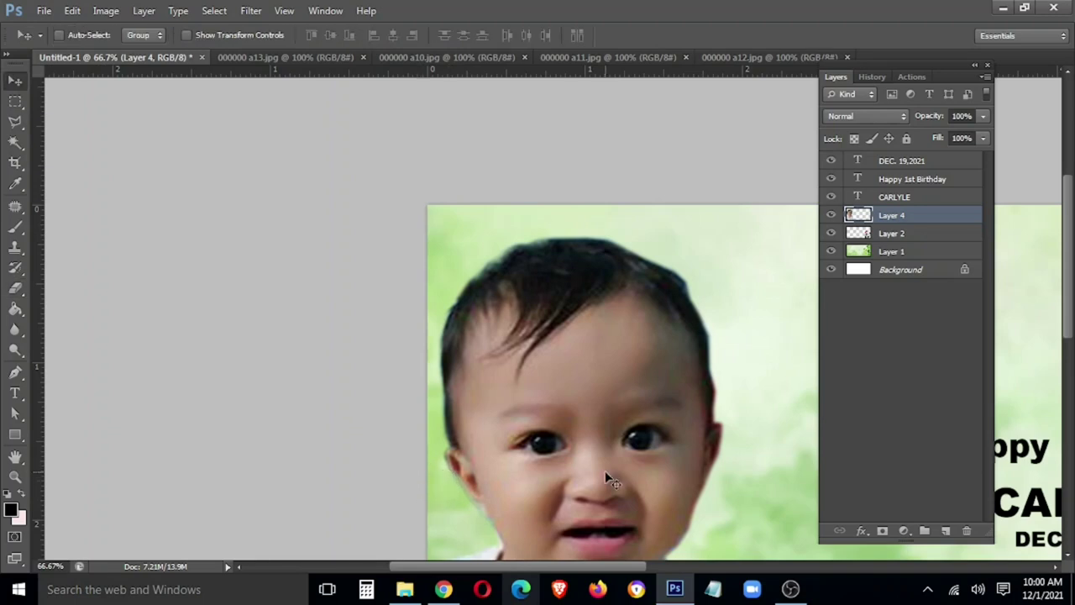
key(ctrl+minus)
key(ctrl+minus)
Step: Select the Happy 1st Birthday text layer
key(Tab)
key(Tab)
right_click(552, 312)
click(563, 308)
Step: Raise the title and retype the child's name in mixed case
mouse_move(547, 309)
mouse_down()
mouse_move(475, 256)
mouse_move(526, 256)
mouse_up()
key(t)
click(568, 332)
double_click(568, 331)
drag(537, 330, 631, 323)
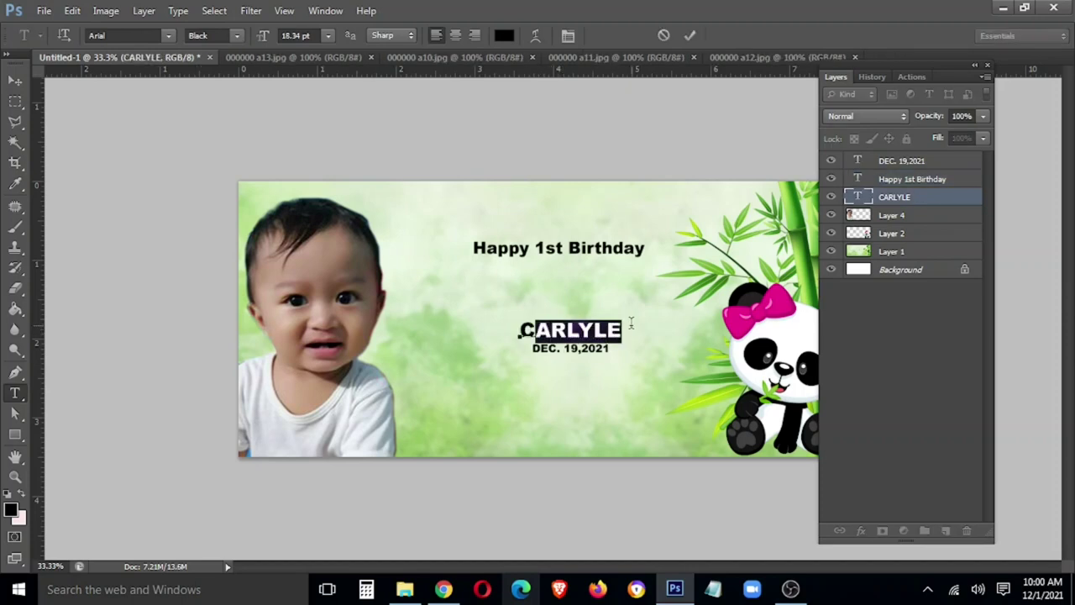
text(arlyle)
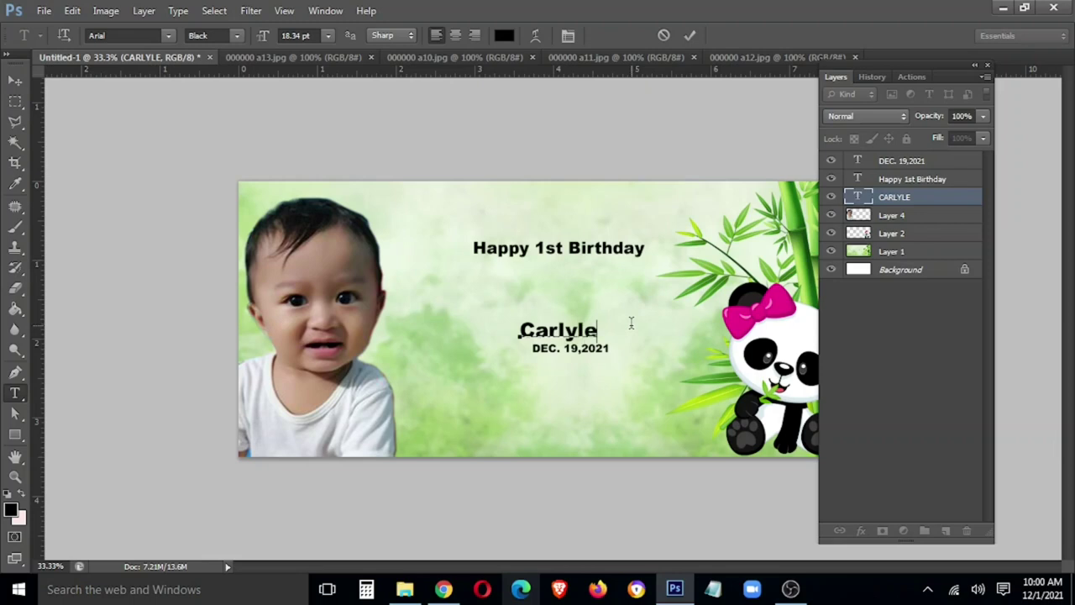
key(ctrl+Return)
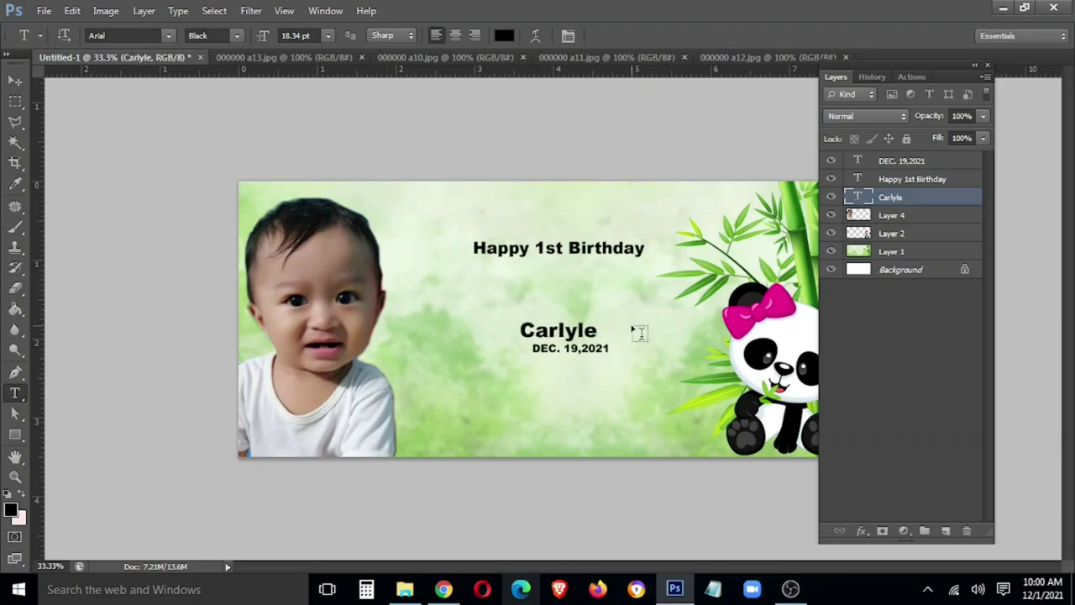
Step: Set the name's font to ChopinScript and enlarge it across the banner
click(124, 36)
text(opinScript)
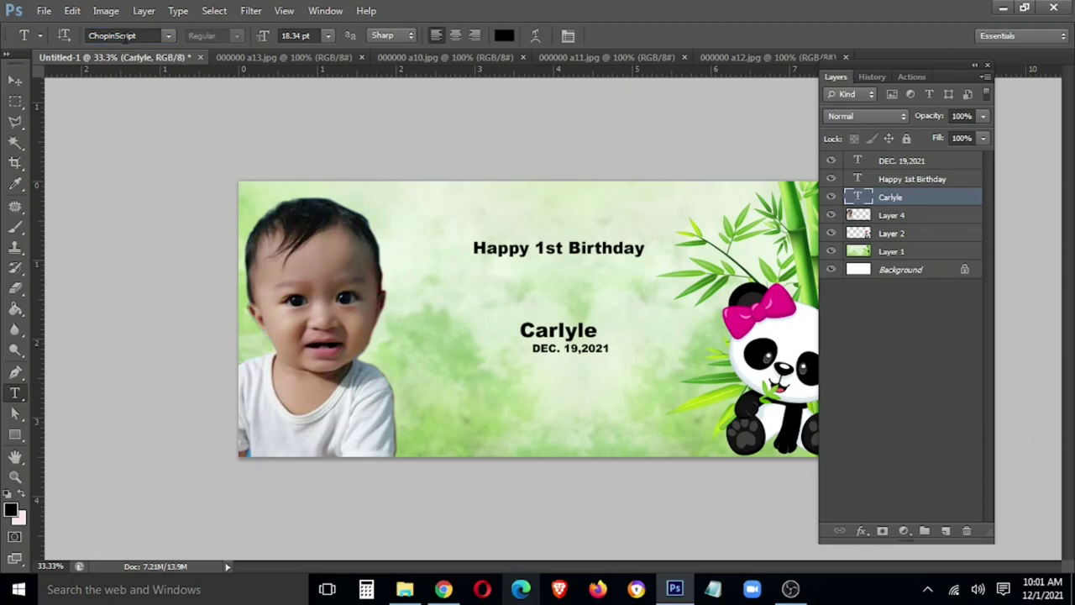
key(Return)
key(v)
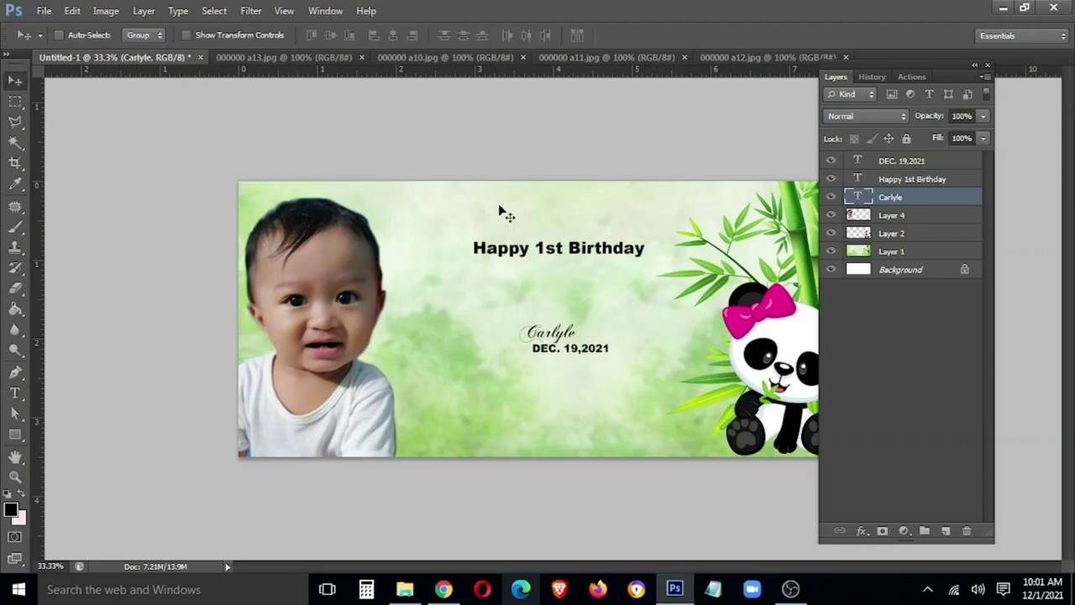
key(ctrl+t)
drag(599, 315, 719, 244)
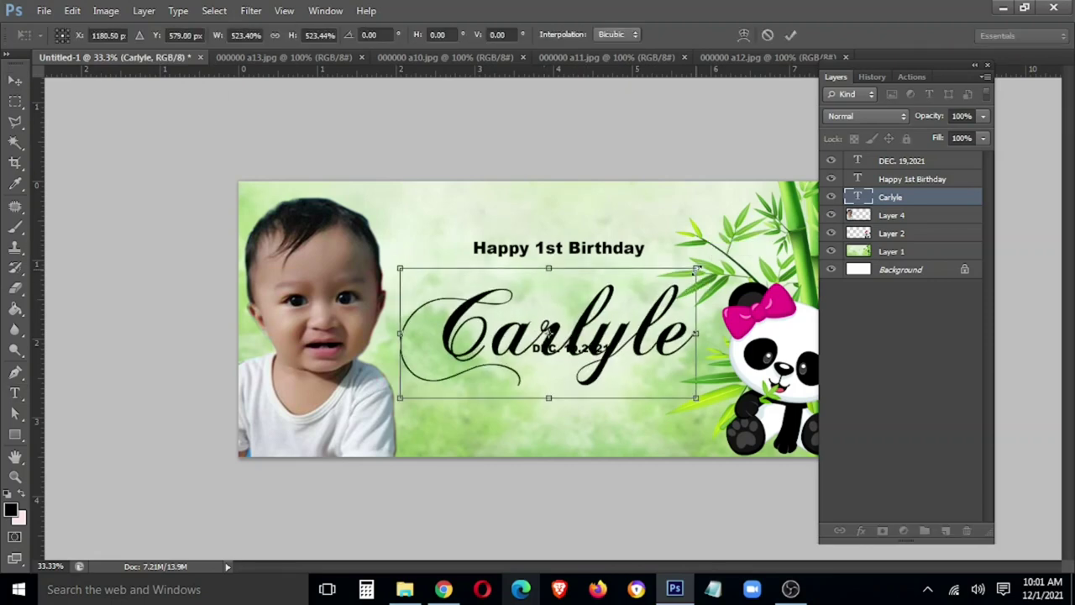
key(Return)
Step: Set the name's anti-aliasing to Strong
key(t)
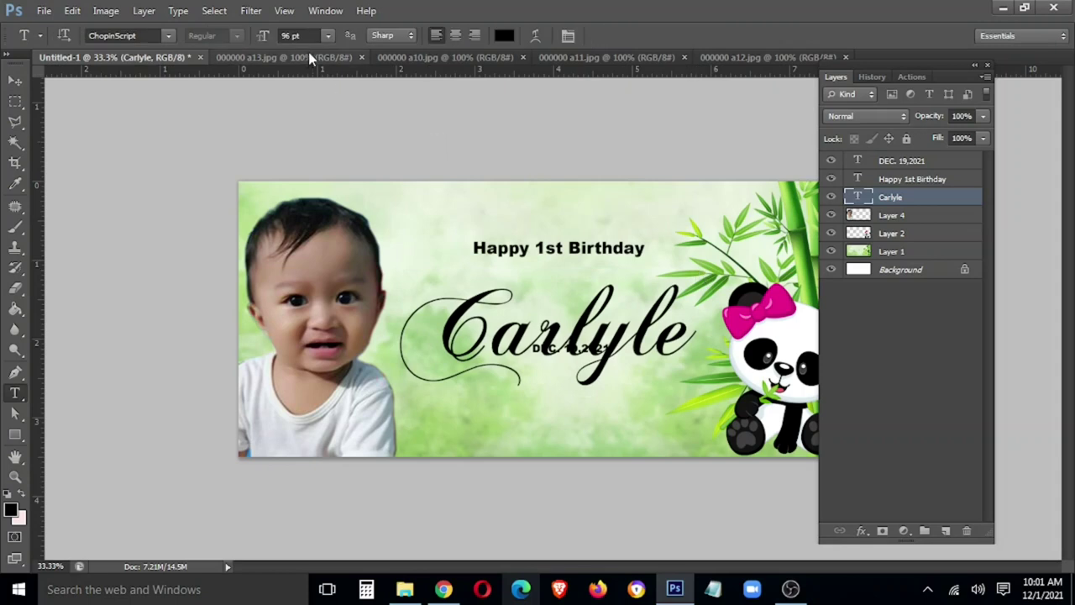
click(393, 37)
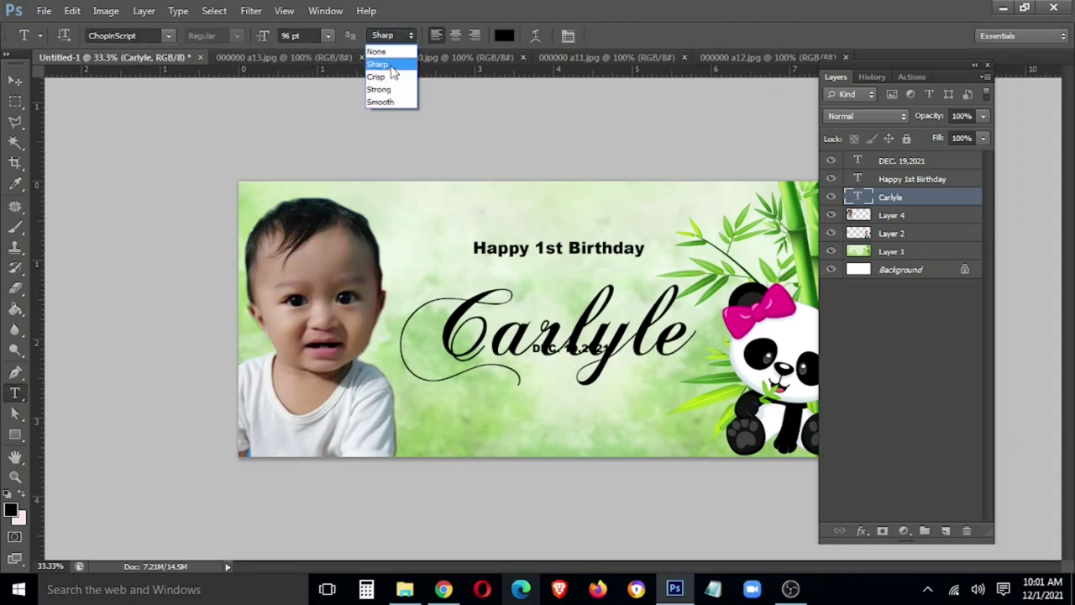
click(392, 90)
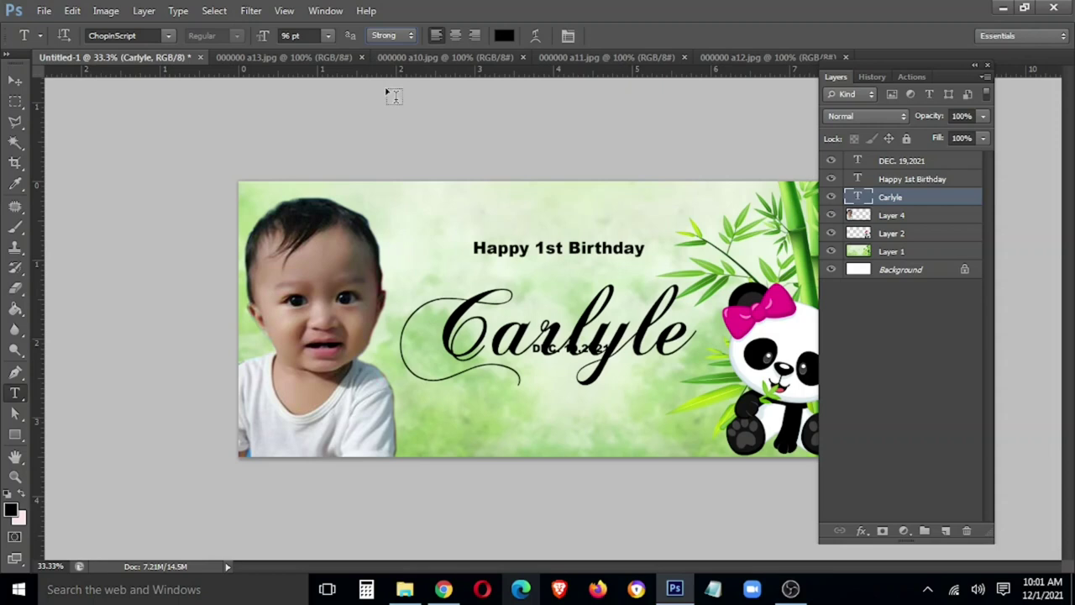
double_click(541, 310)
click(386, 37)
click(389, 89)
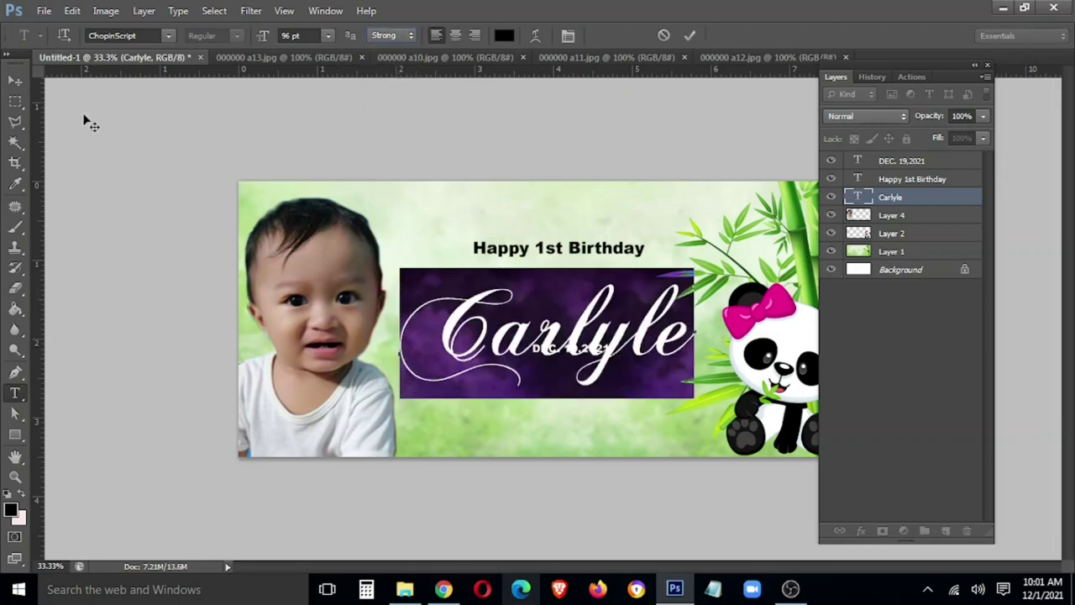
click(15, 80)
Step: Scale the name down slightly and centre it between title and date
mouse_move(683, 362)
mouse_down()
mouse_move(680, 348)
mouse_move(618, 346)
mouse_up()
key(ctrl+t)
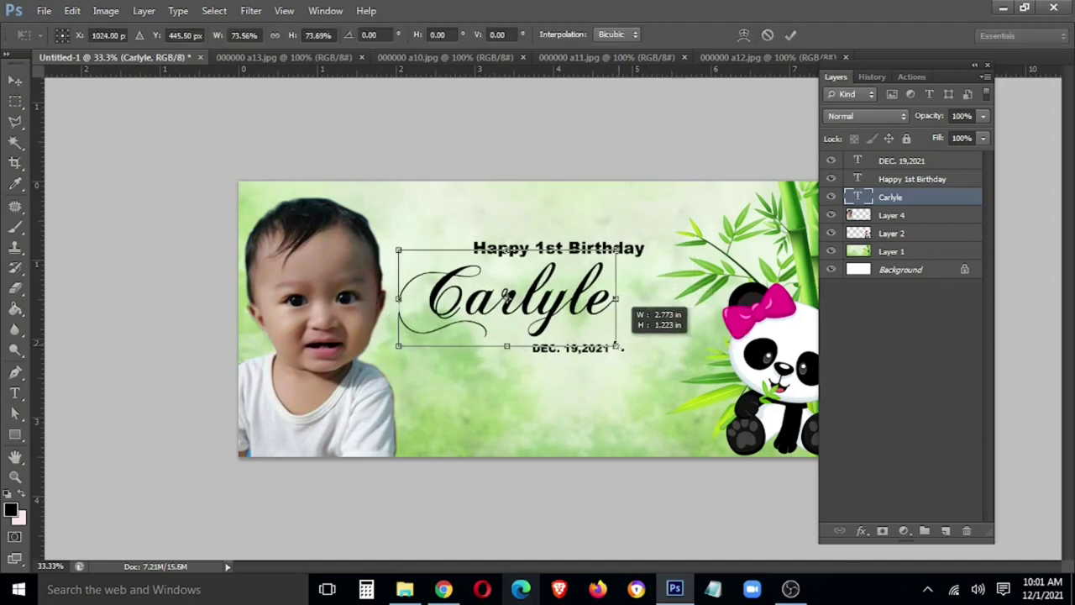
key(Return)
drag(568, 330, 596, 317)
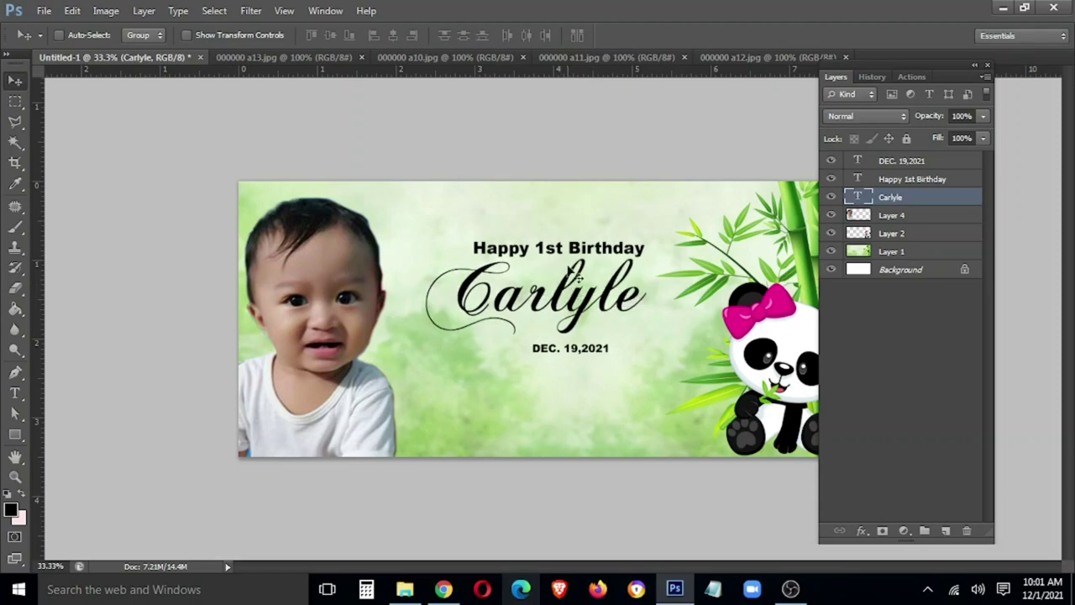
Step: Duplicate the name text, retype the copy as '1st', and move it above Carlyle
key(t)
key(v)
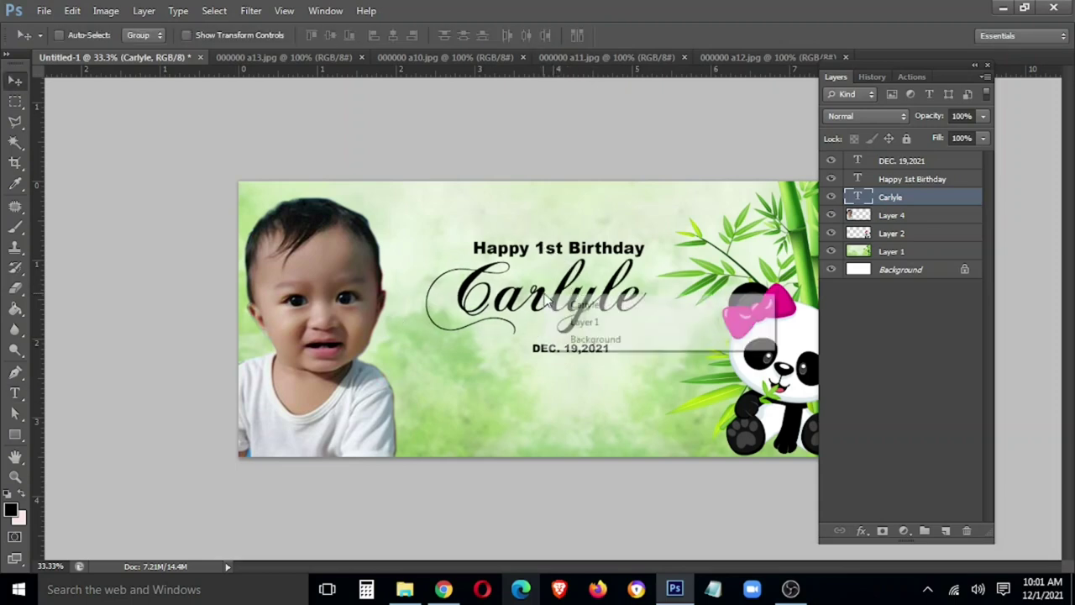
drag(554, 305, 554, 414)
key(t)
double_click(531, 410)
text(1st)
key(ctrl+Return)
key(v)
mouse_move(426, 402)
mouse_down()
mouse_move(531, 219)
mouse_move(531, 229)
mouse_up()
Step: Move the Happy 1st Birthday title down and shorten it to just 'Happy'
right_click(638, 252)
click(757, 257)
drag(656, 300, 660, 481)
key(t)
drag(538, 429, 715, 440)
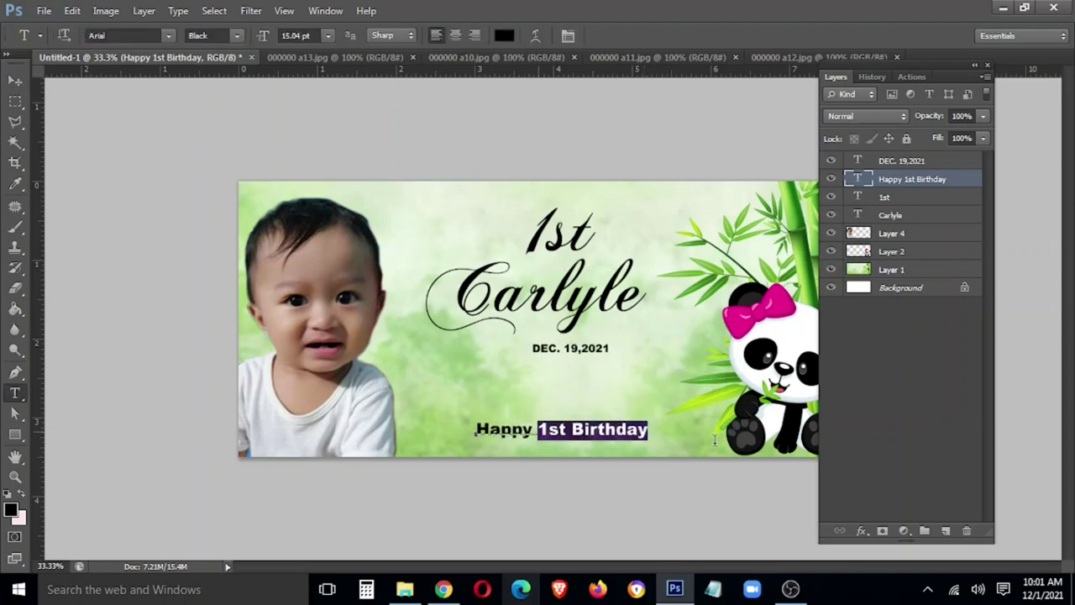
key(BackSpace)
key(ctrl+Return)
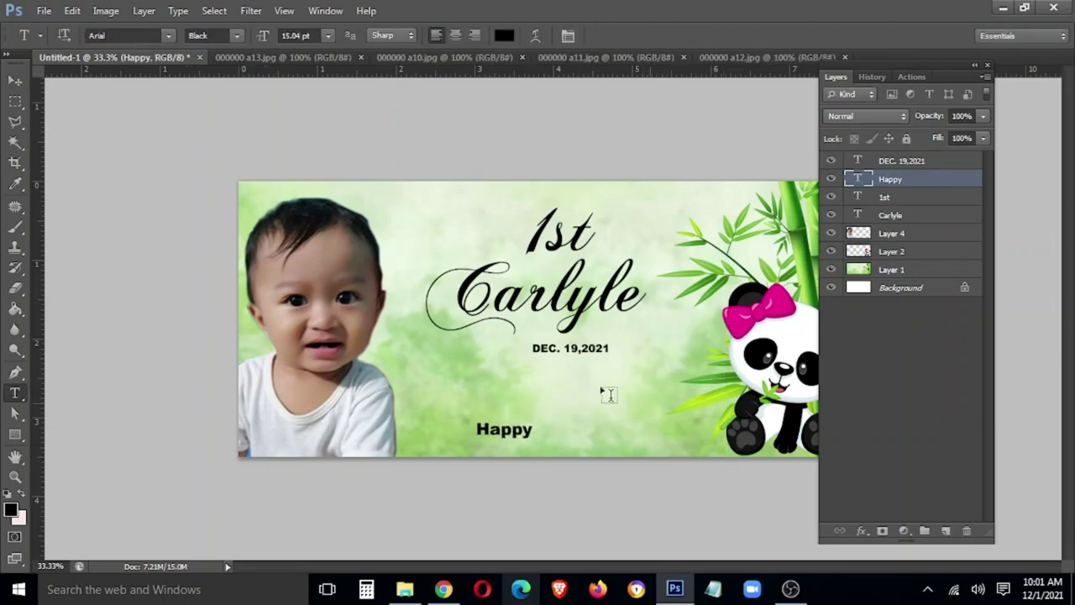
click(132, 35)
text(Malaka)
Step: Give Happy the Malaka script font, place it above-left of 1st, and enlarge it
key(Return)
key(v)
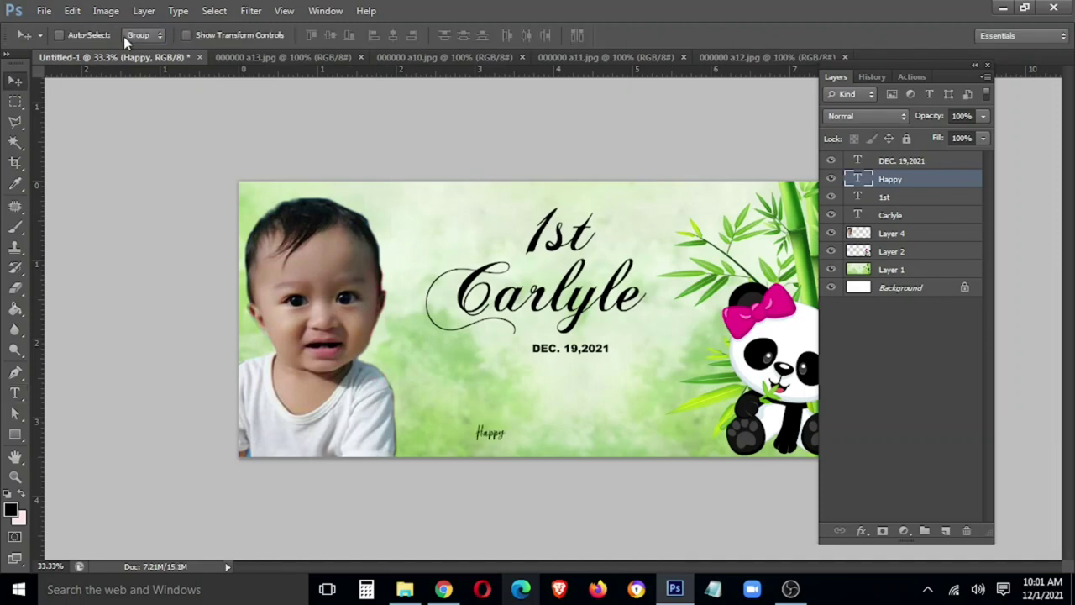
mouse_move(524, 433)
mouse_down()
mouse_move(503, 245)
mouse_move(527, 220)
mouse_up()
key(ctrl+t)
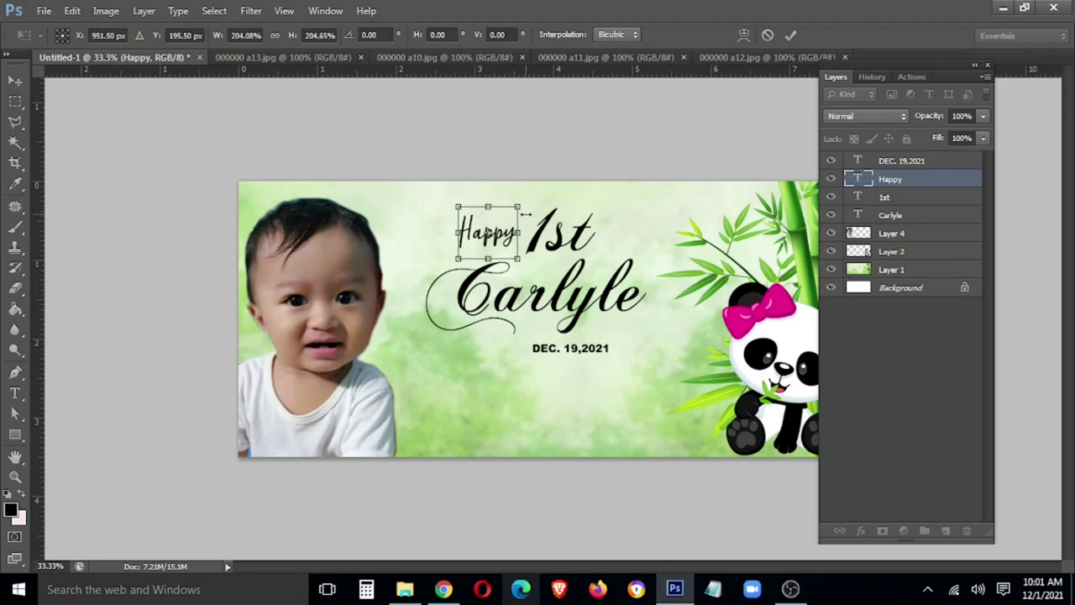
key(Return)
Step: Duplicate Happy as a 'Birthday' text placed just right of 1st
alt+drag(529, 220, 686, 222)
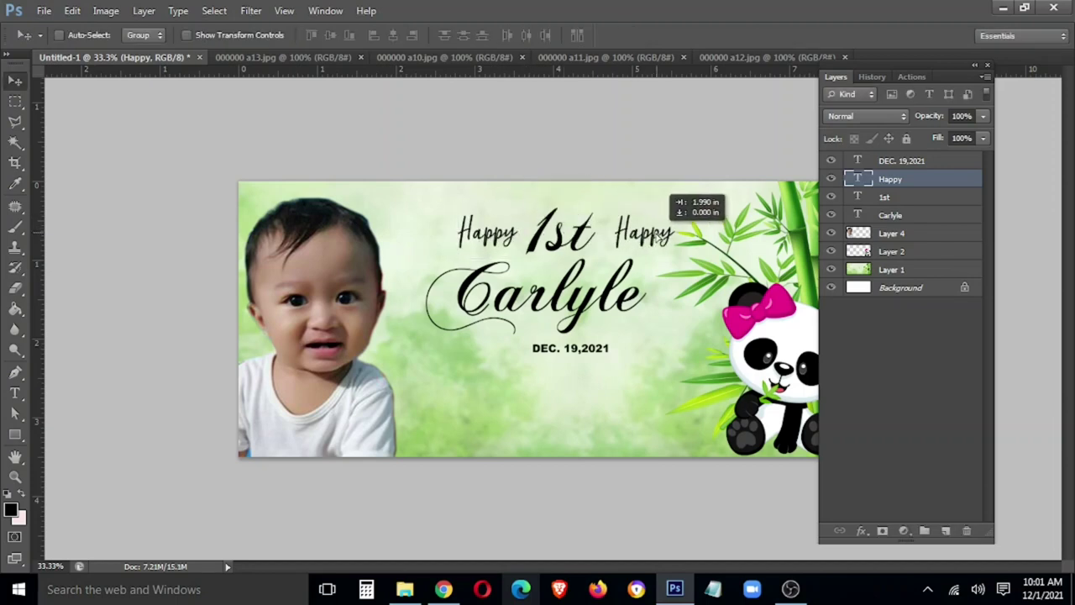
key(t)
double_click(644, 232)
text(Birthday)
key(ctrl+Return)
key(v)
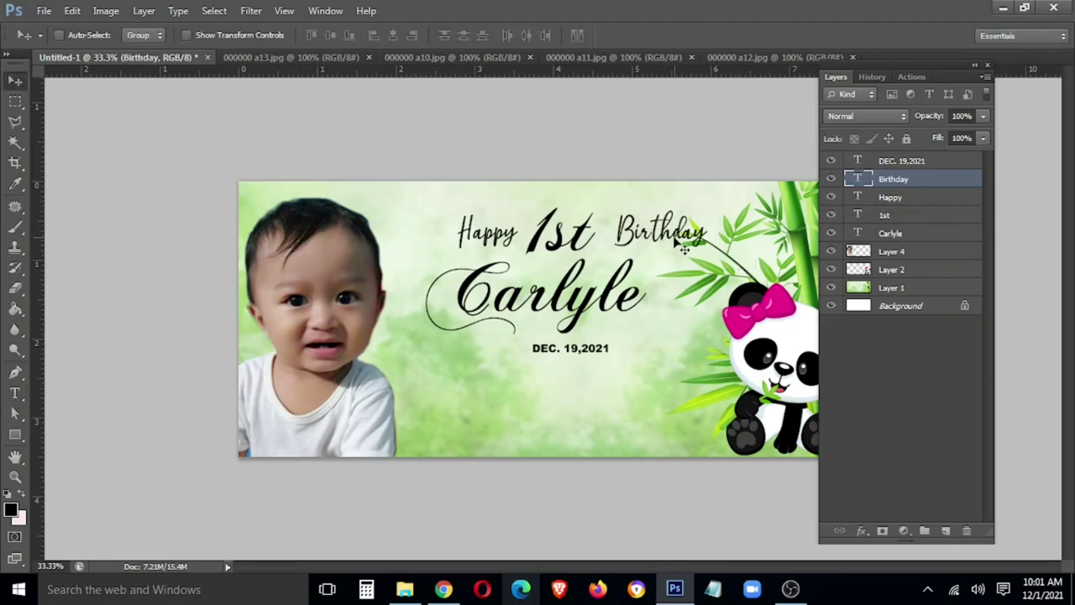
drag(687, 248, 672, 248)
Step: Shift the whole Happy 1st Birthday line slightly left and down together
right_click(483, 239)
click(504, 240)
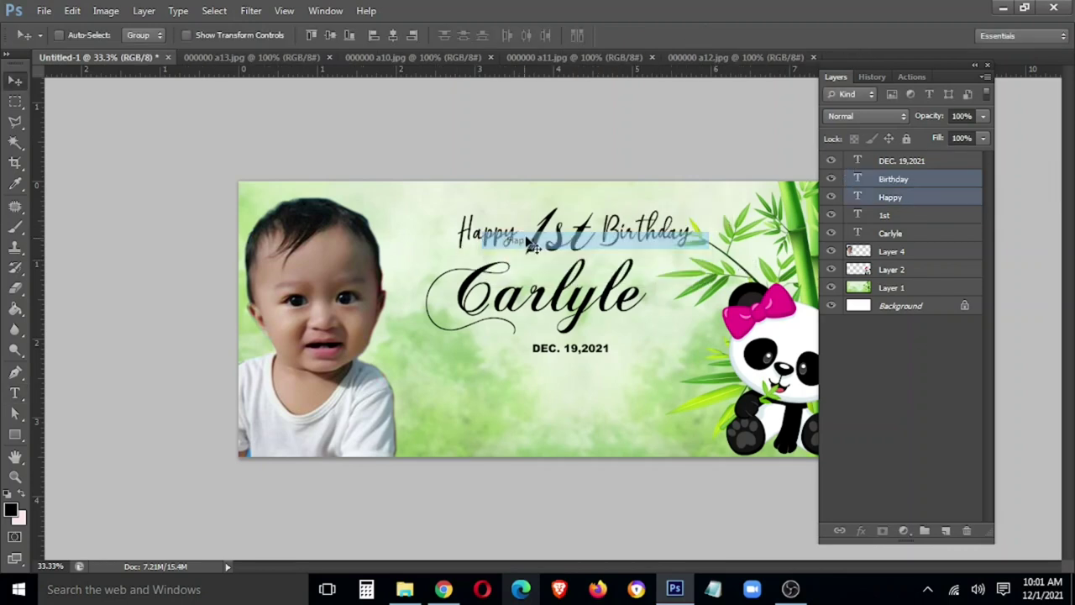
right_click(541, 233)
click(562, 242)
drag(573, 239, 553, 235)
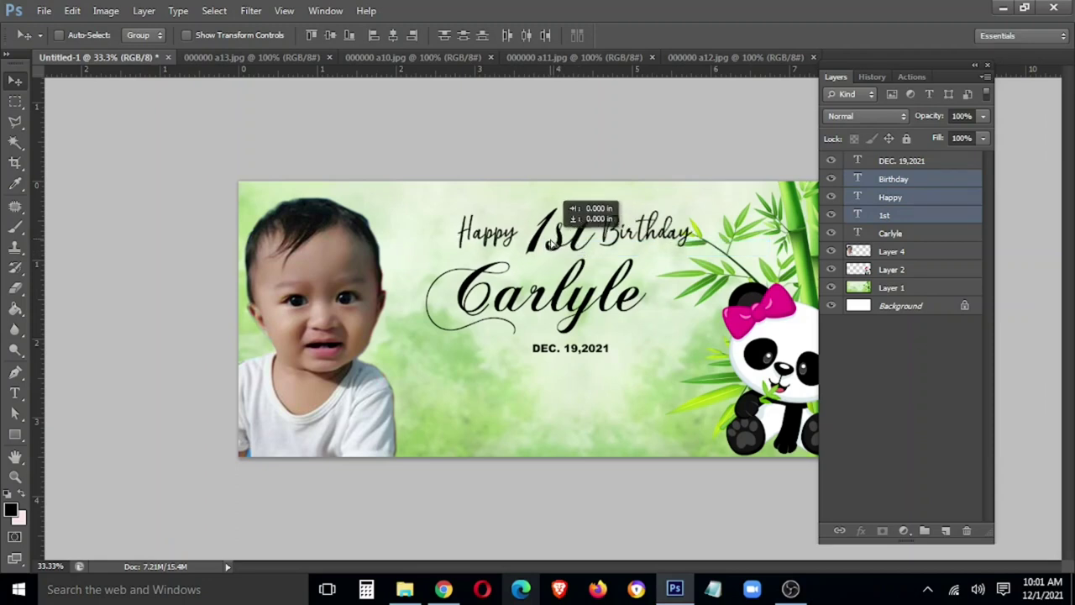
Step: Reposition Carlyle and enlarge it to about 110% with Free Transform
right_click(566, 300)
click(588, 298)
mouse_move(597, 301)
mouse_down()
mouse_move(577, 290)
mouse_move(637, 310)
mouse_move(664, 353)
mouse_up()
key(ctrl+t)
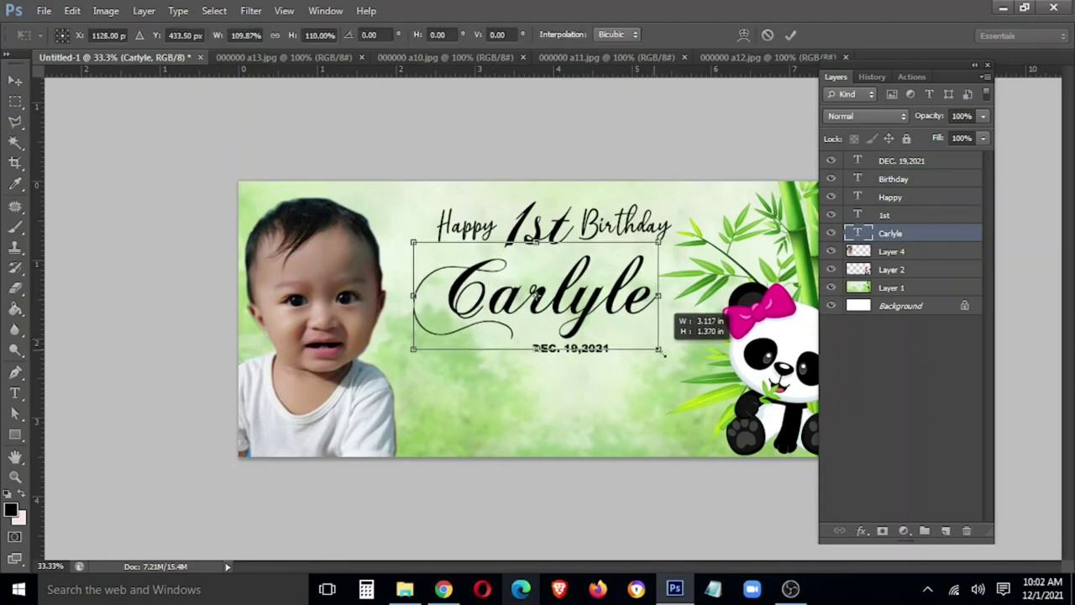
key(Return)
Step: Move the DEC. 19,2021 date up beneath Carlyle's right end
right_click(598, 351)
click(632, 365)
drag(609, 352, 672, 336)
Step: Select the Happy layer and open its Layer Style settings
right_click(477, 238)
click(504, 243)
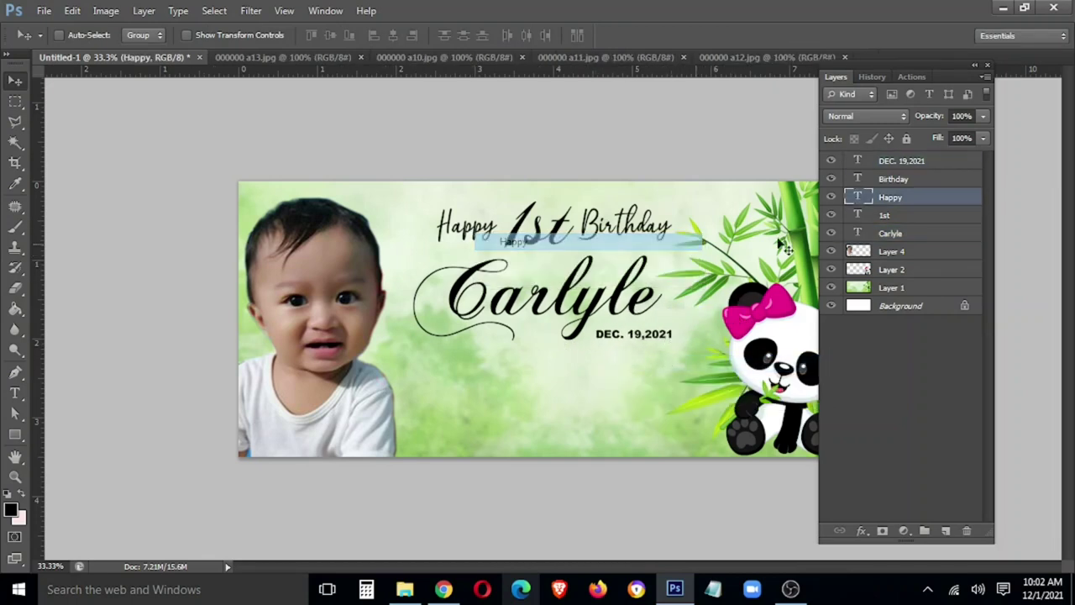
right_click(919, 204)
click(773, 88)
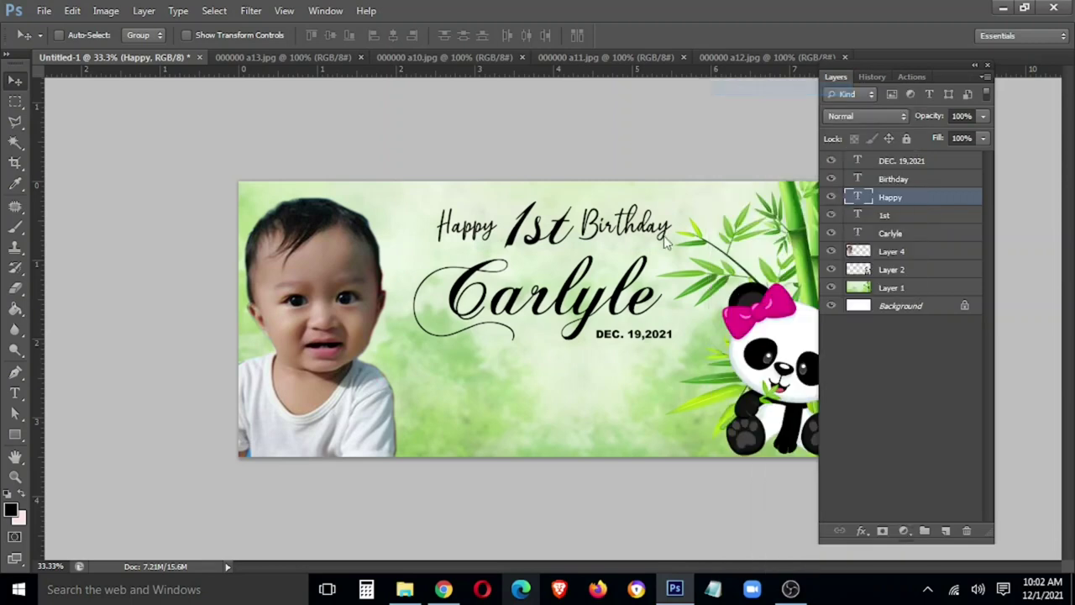
Step: Give Happy a dark red Color Overlay
click(560, 308)
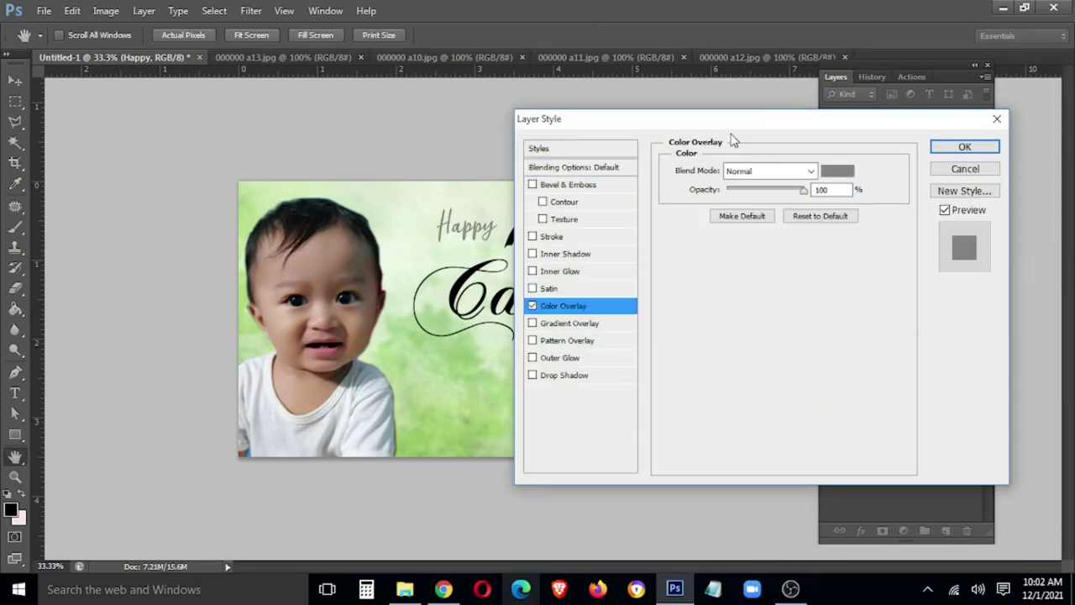
drag(748, 126, 332, 316)
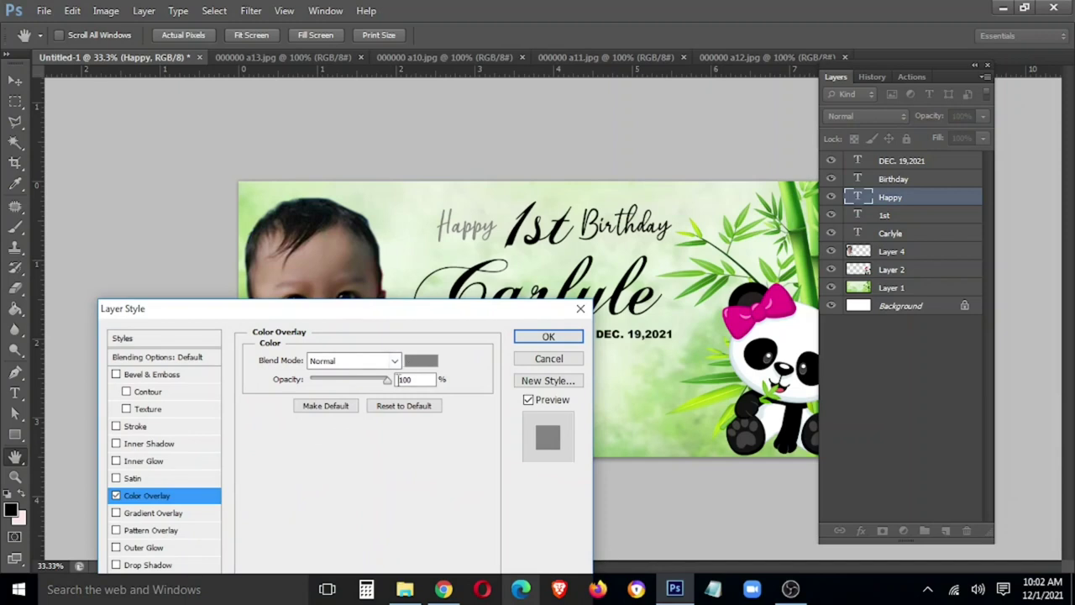
click(420, 361)
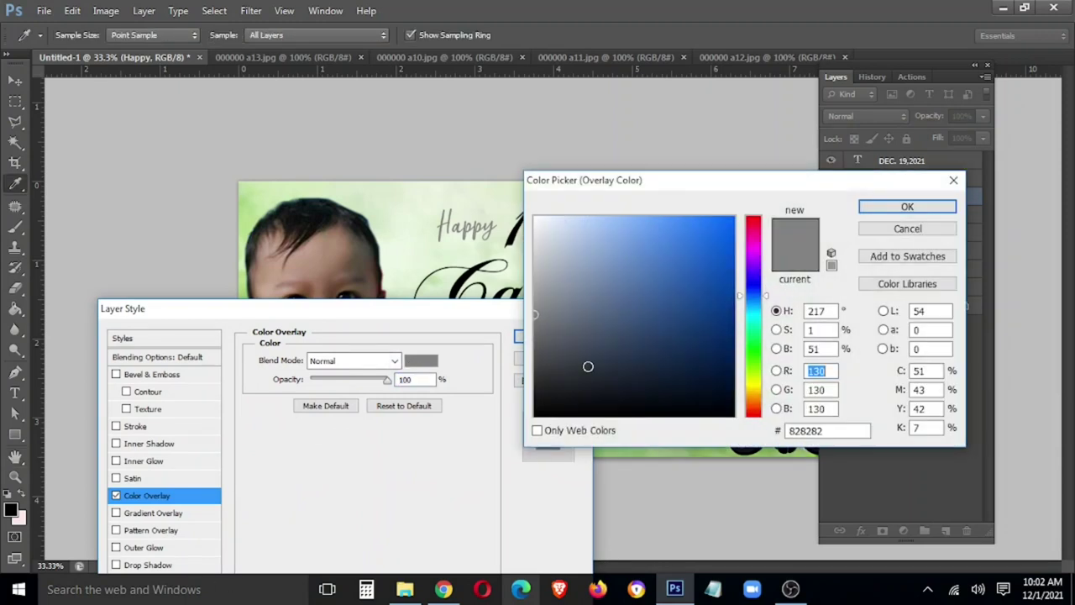
click(588, 366)
drag(704, 187, 448, 334)
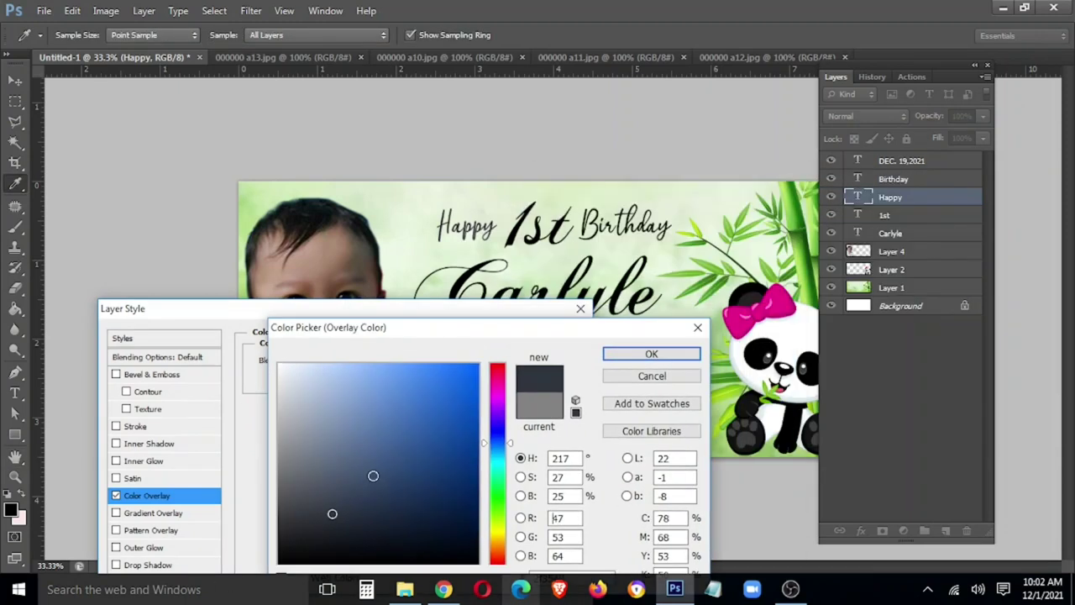
click(348, 514)
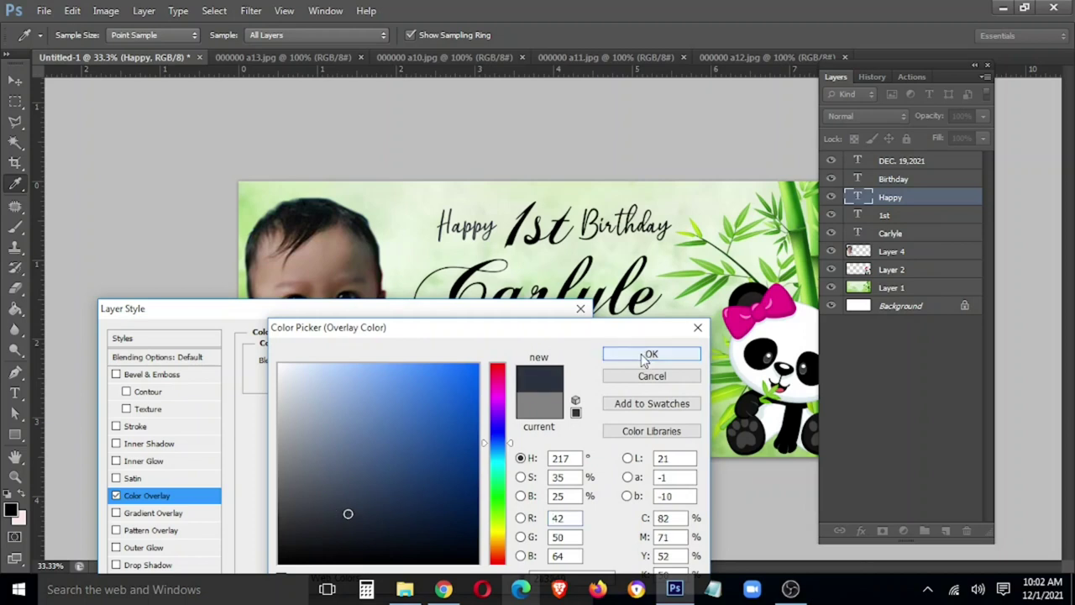
click(651, 353)
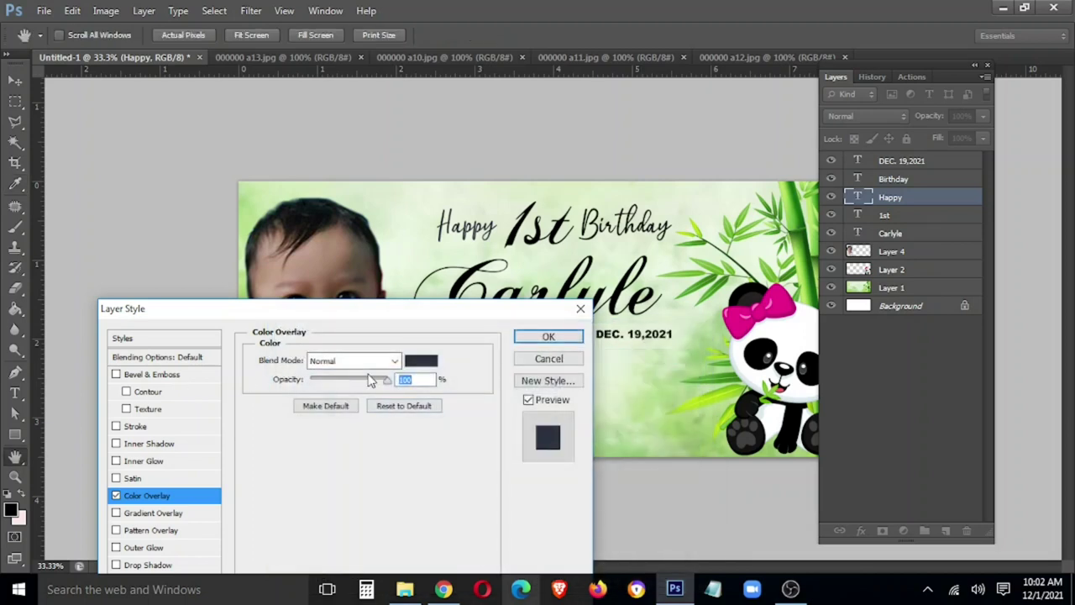
click(432, 361)
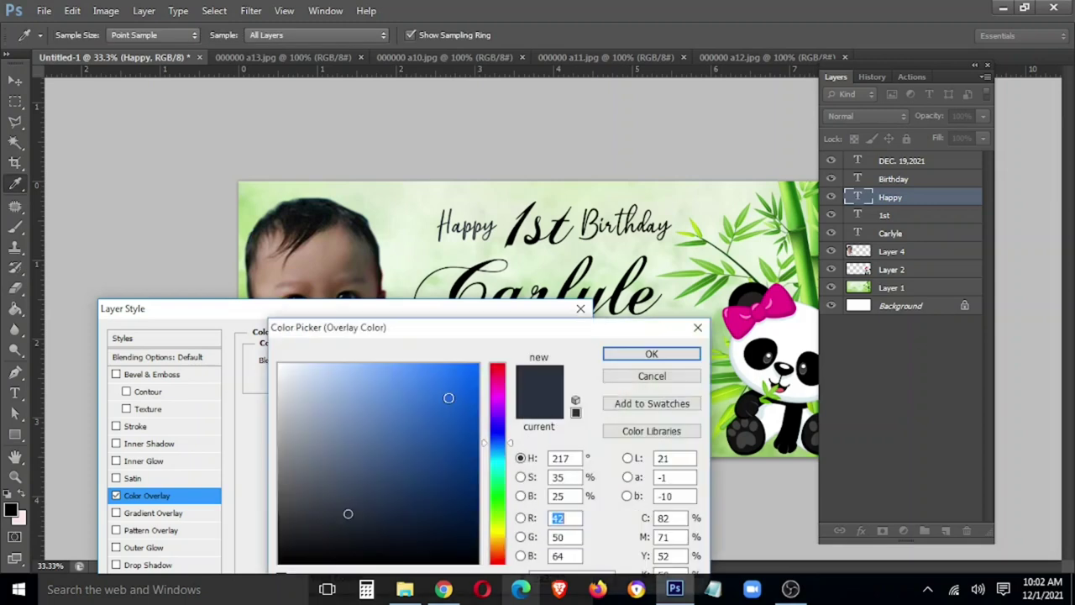
drag(494, 381, 505, 333)
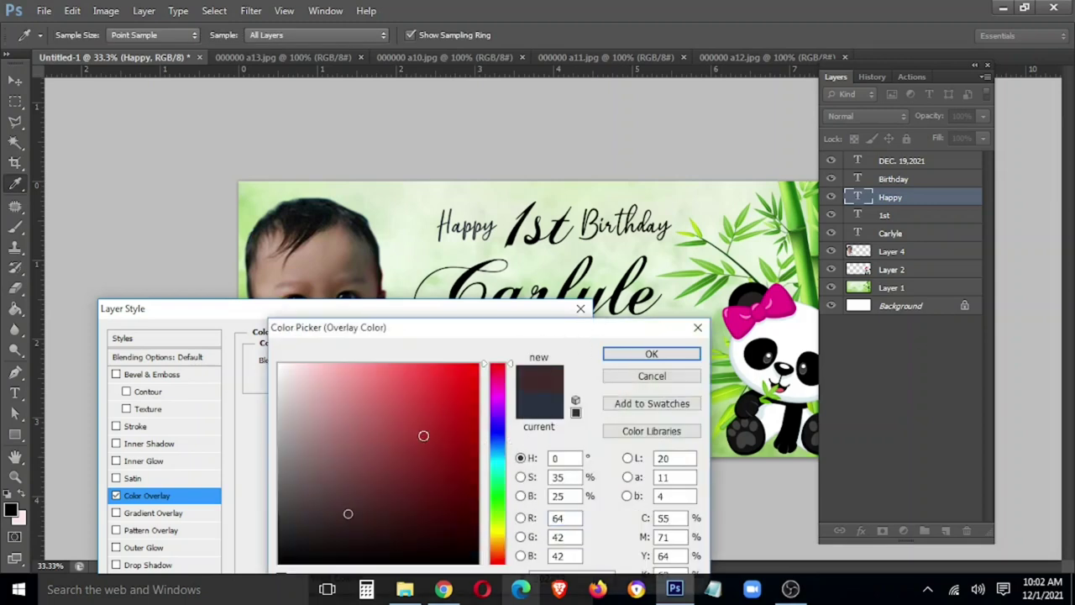
click(382, 514)
click(405, 517)
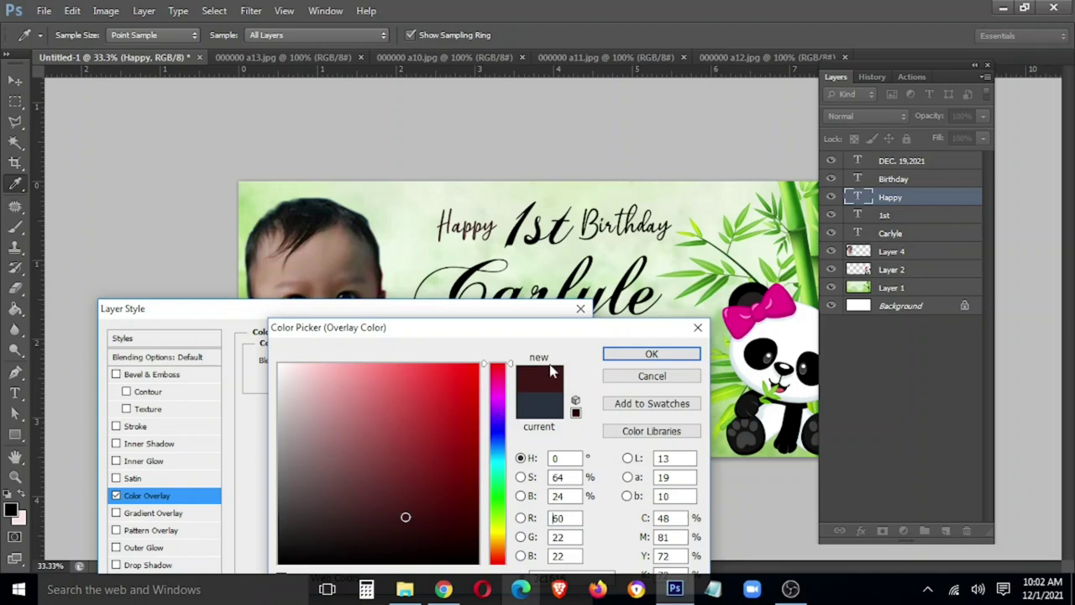
click(632, 355)
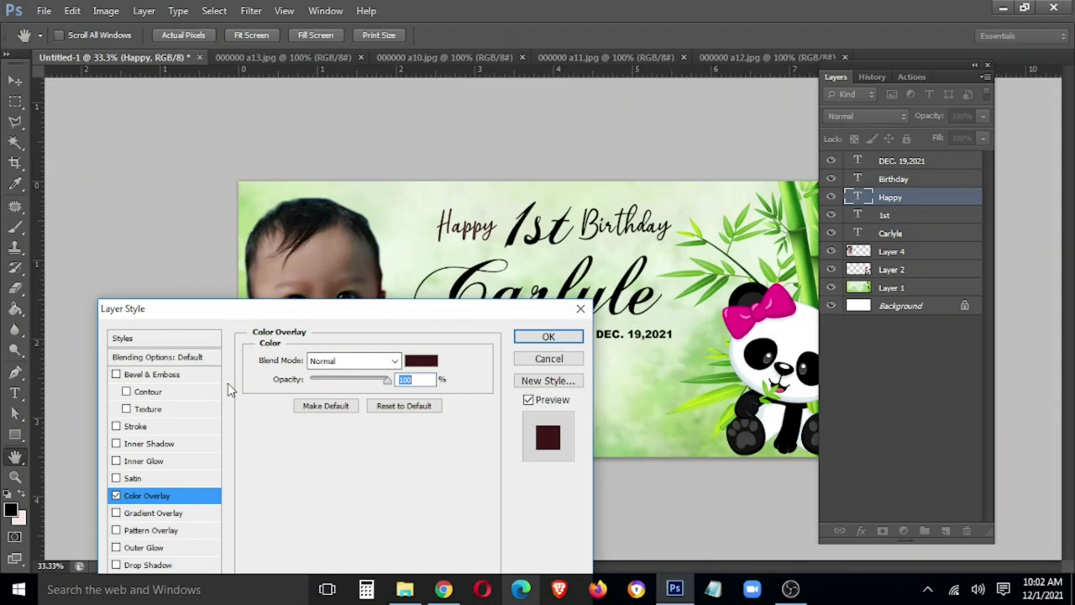
Step: Add a slightly thickened white Stroke to Happy and apply the styles
click(183, 428)
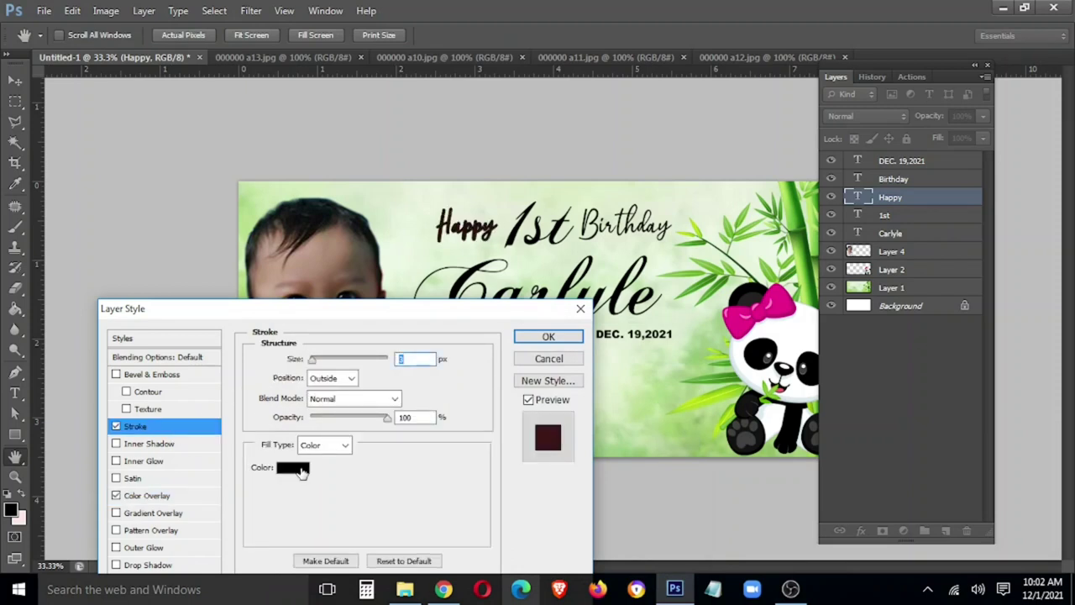
click(303, 471)
drag(295, 396, 282, 346)
click(322, 375)
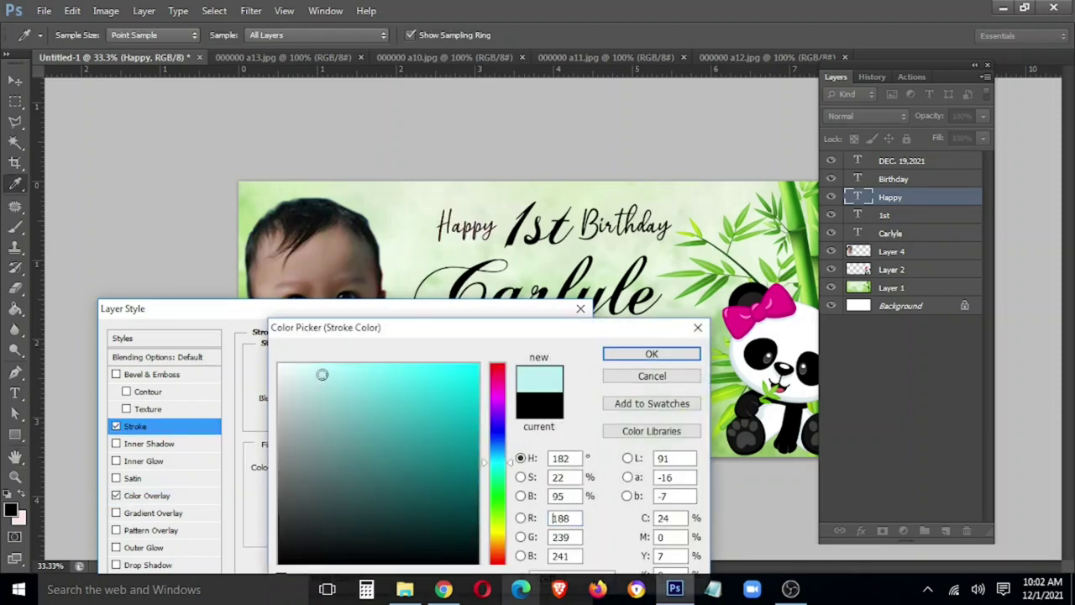
drag(322, 375, 295, 333)
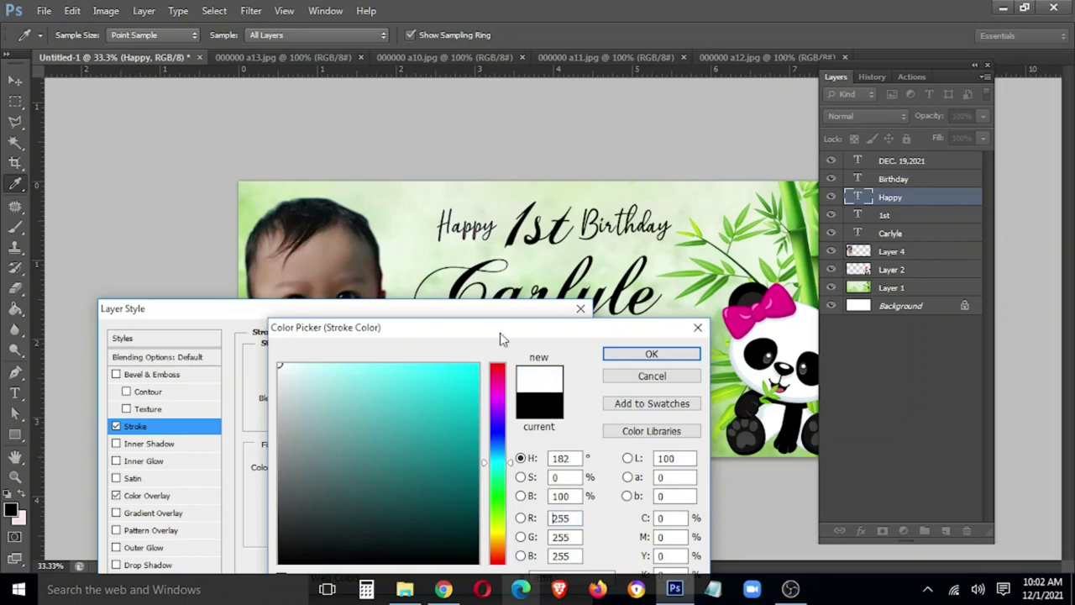
click(645, 354)
drag(313, 366, 319, 367)
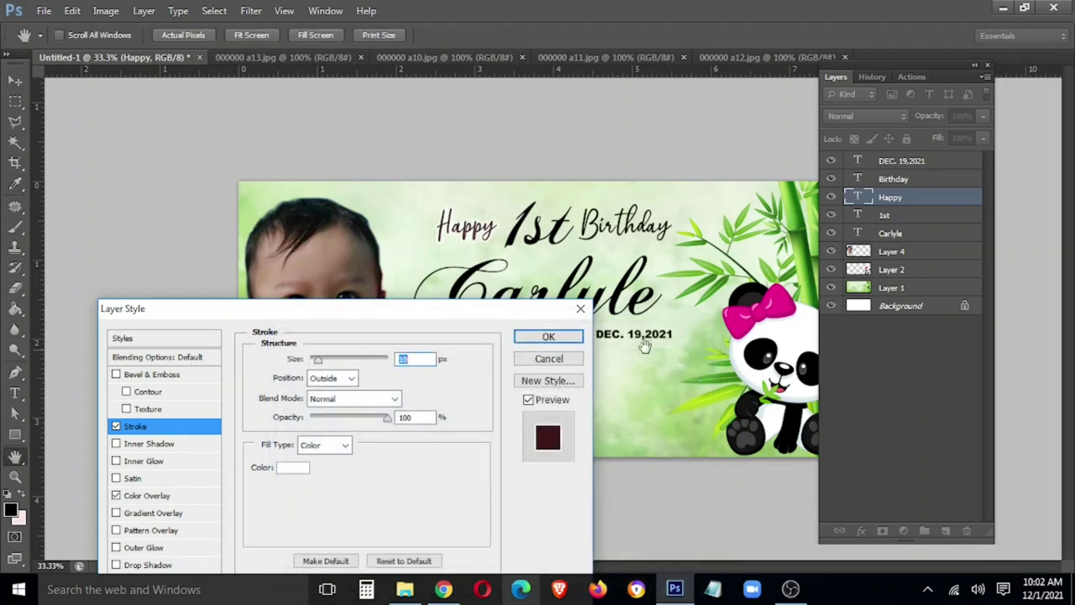
click(548, 336)
Step: Copy Happy's layer style and paste it onto Birthday and DEC. 19,2021
right_click(897, 196)
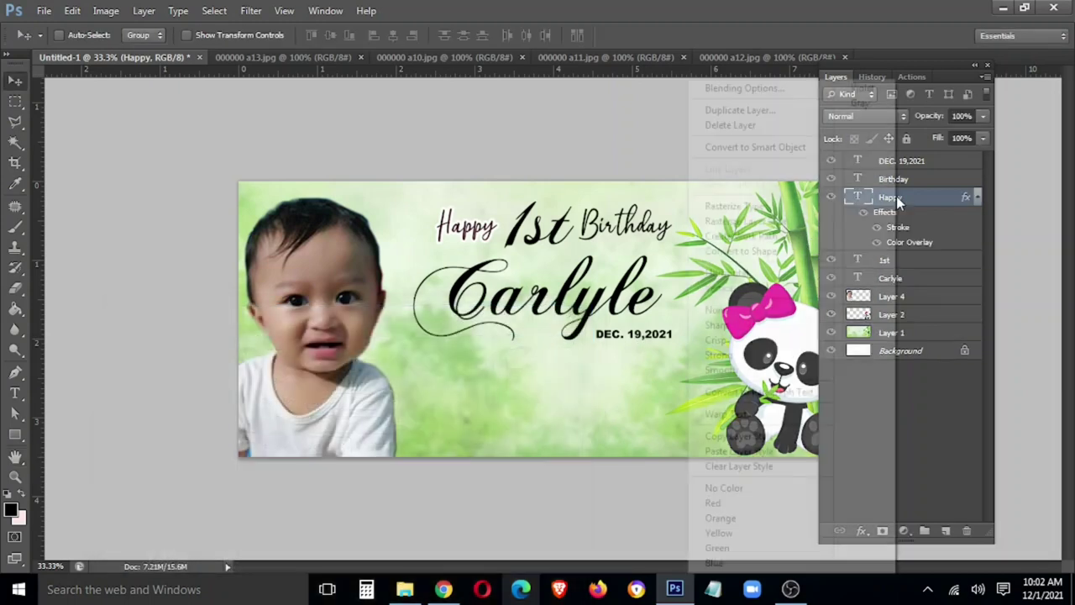
click(779, 437)
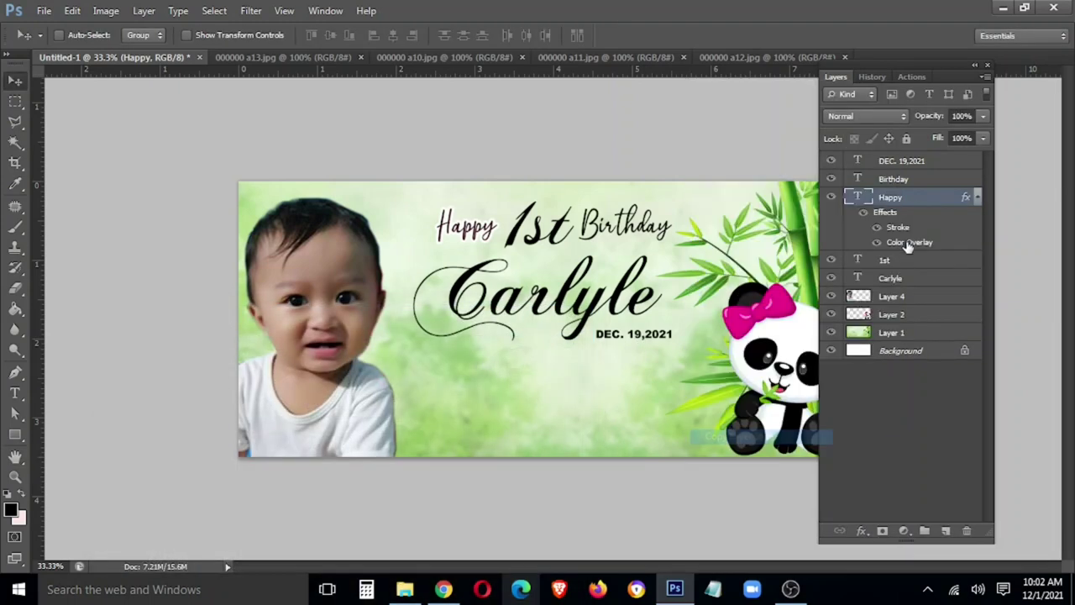
double_click(907, 161)
shift+click(913, 182)
right_click(914, 182)
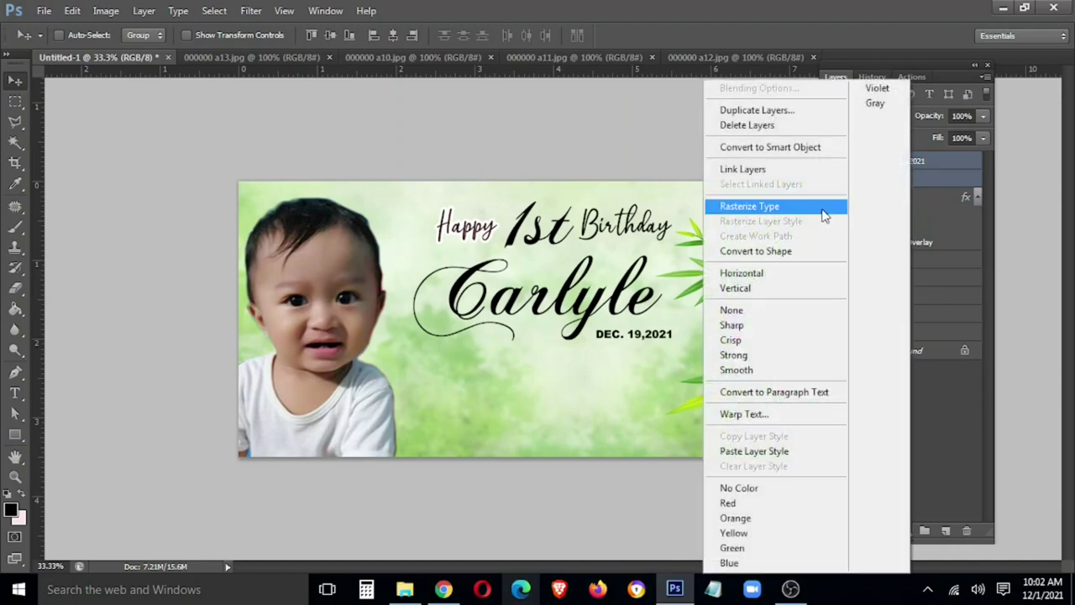
click(744, 452)
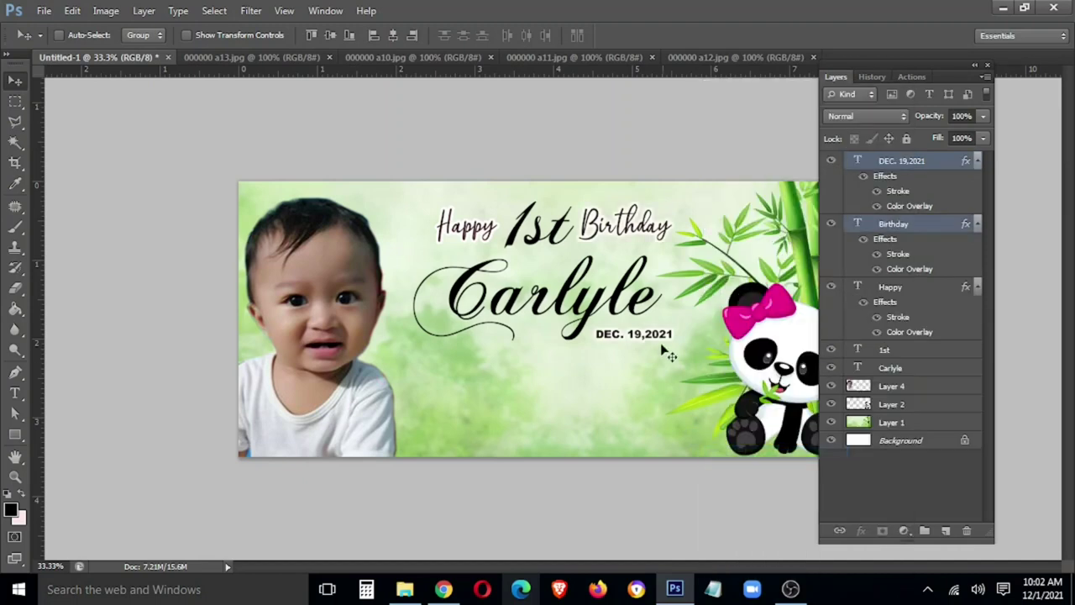
click(889, 368)
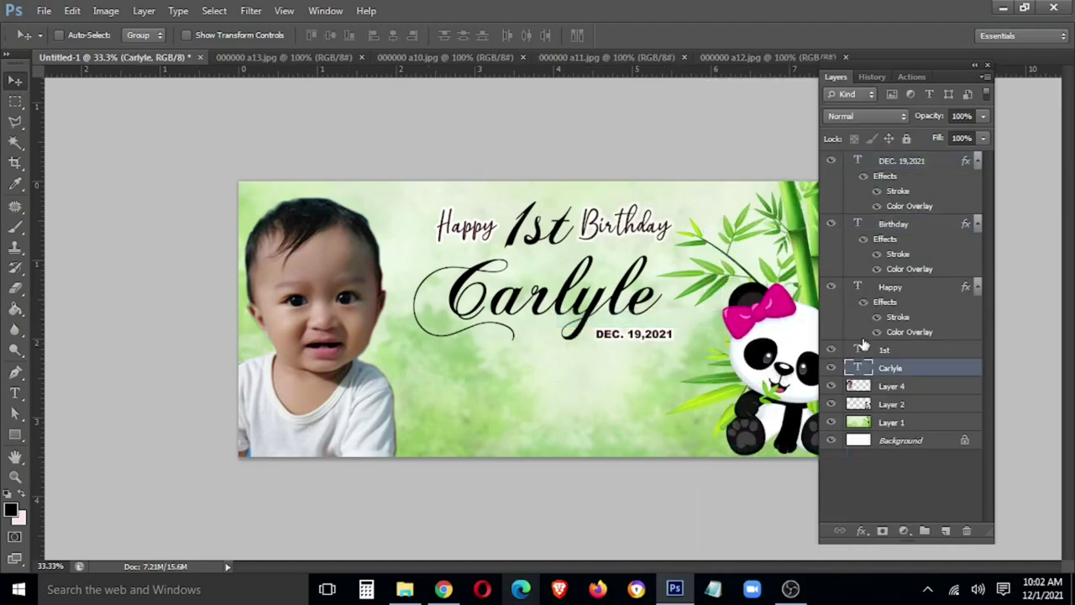
right_click(889, 373)
Step: Switch Carlyle's effect from a Color Overlay to a Gradient Overlay
click(736, 89)
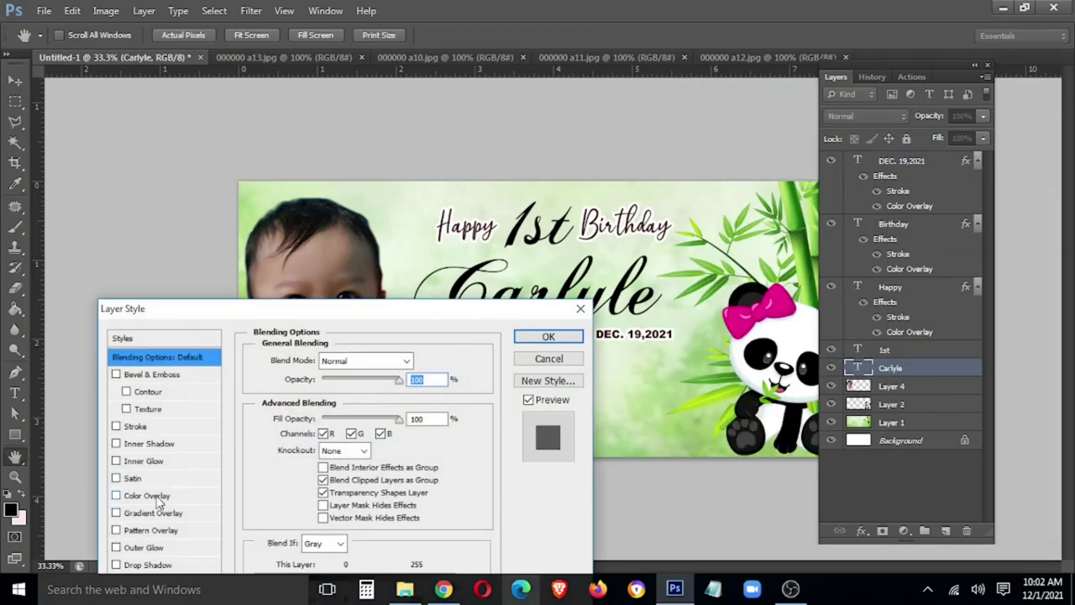
click(158, 498)
drag(379, 325, 296, 320)
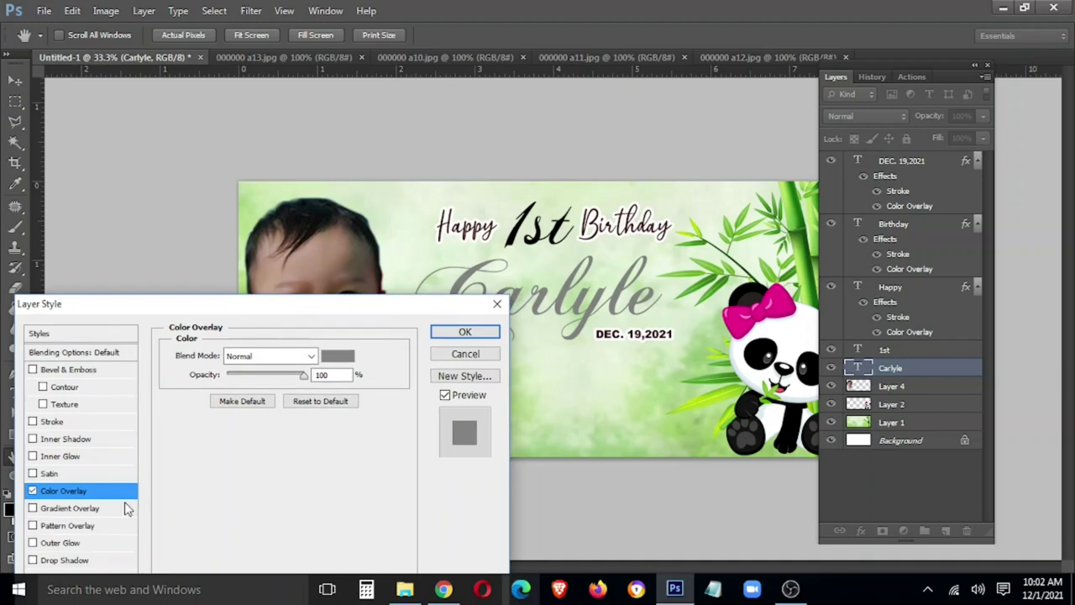
click(33, 491)
click(50, 508)
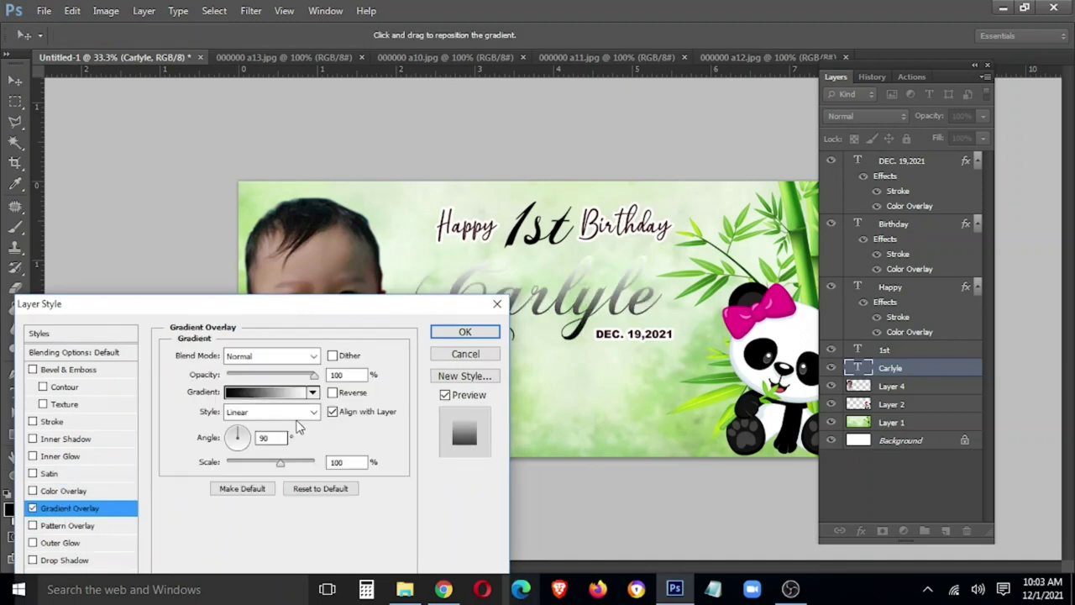
click(286, 393)
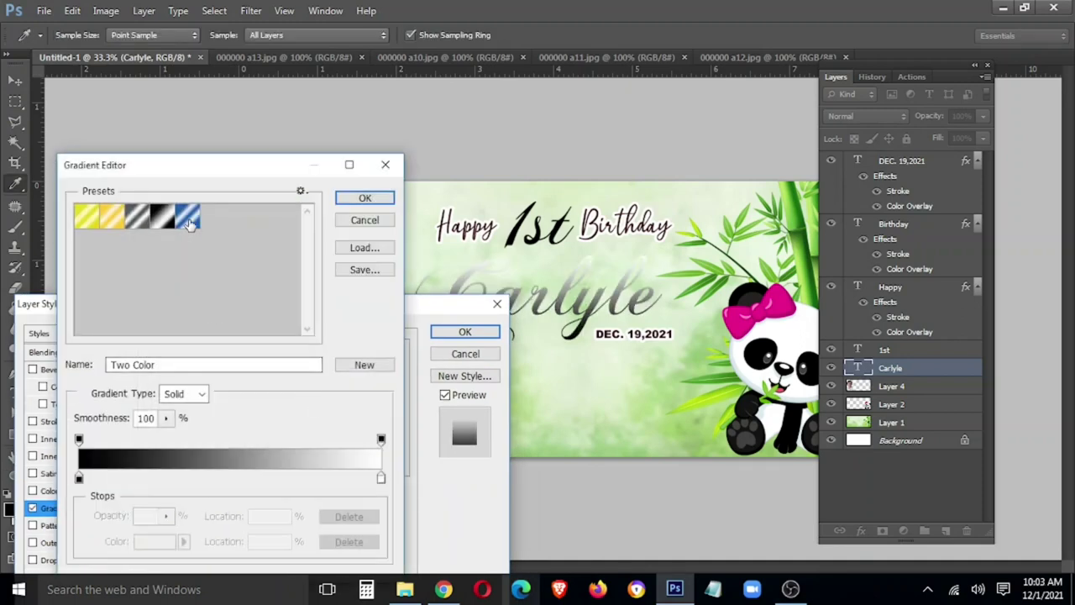
click(189, 220)
click(353, 220)
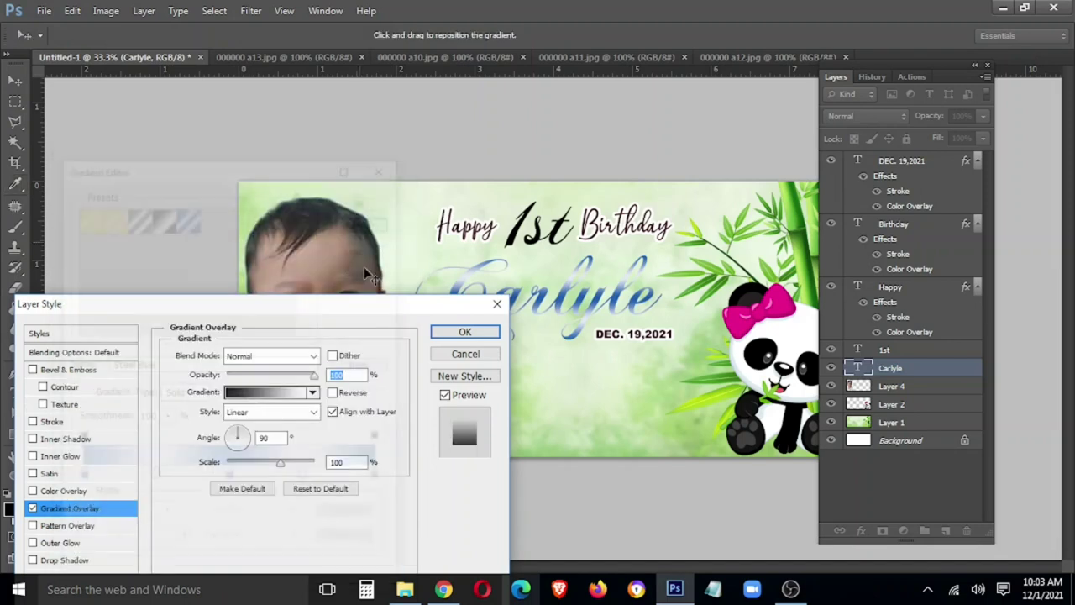
click(270, 394)
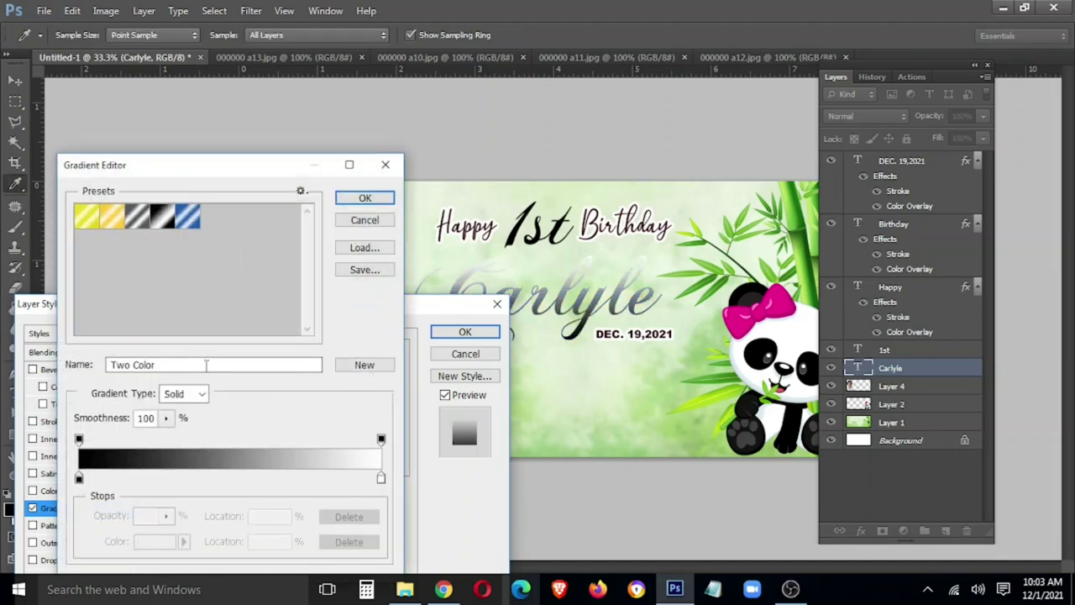
Step: Set the gradient stops to R212 G0 B60 left and R255 G74 B74 right
double_click(79, 477)
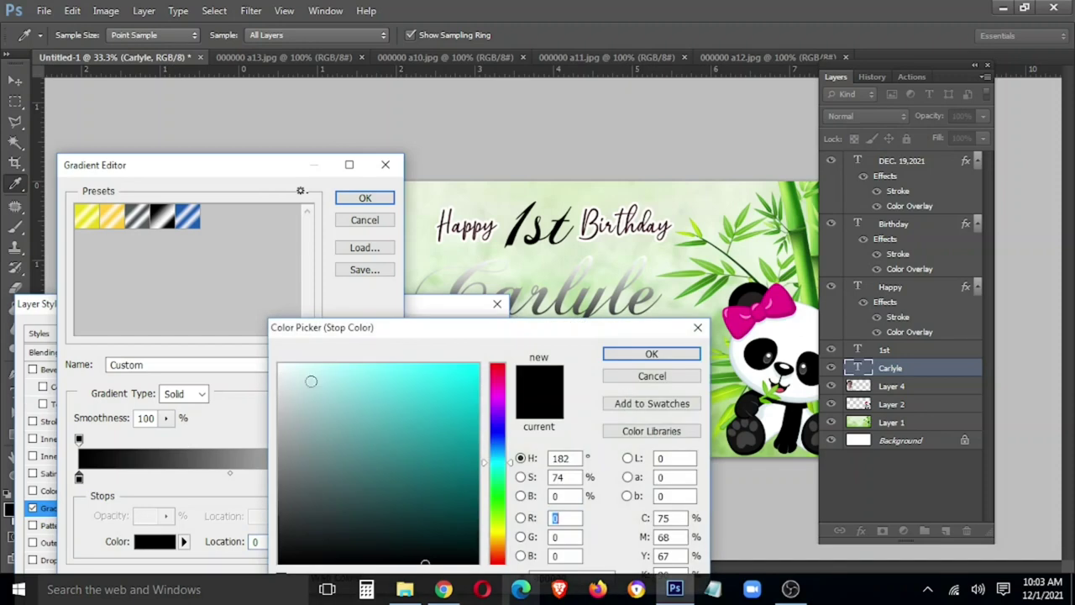
click(497, 387)
click(477, 365)
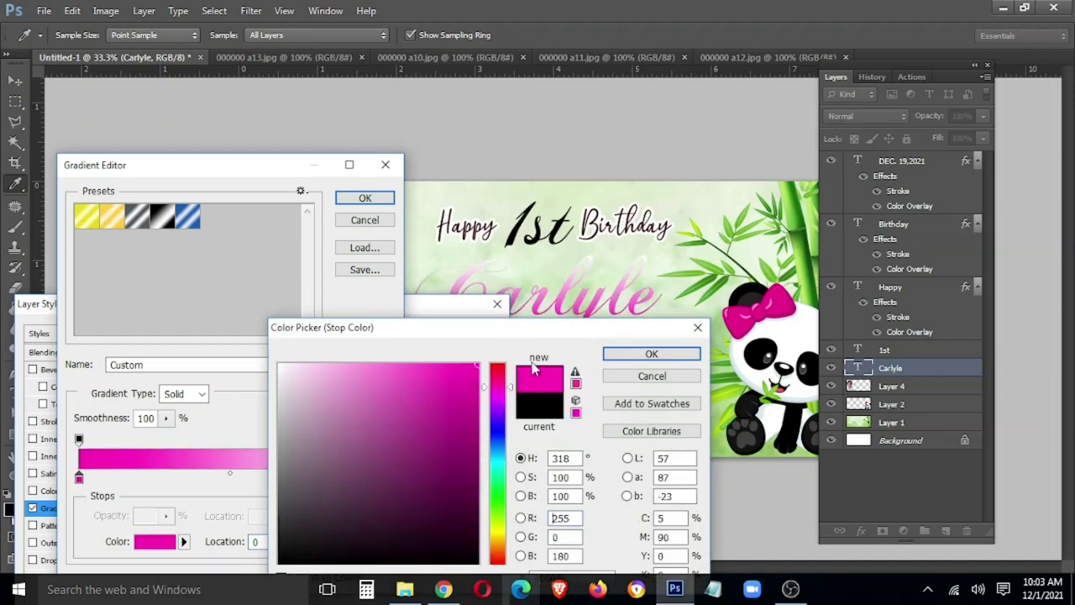
click(497, 374)
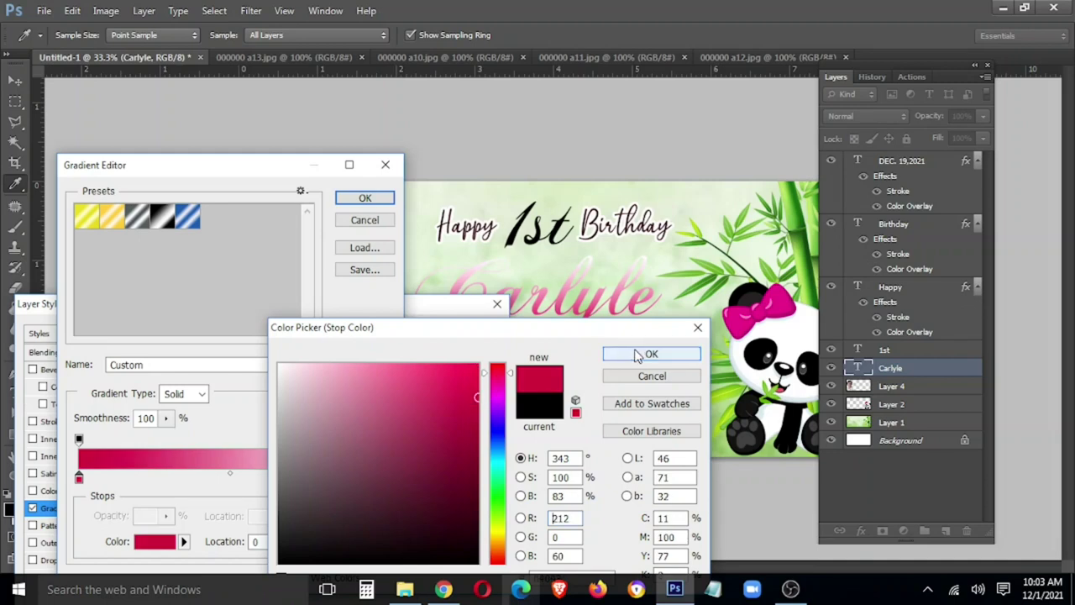
click(651, 354)
double_click(380, 479)
click(420, 363)
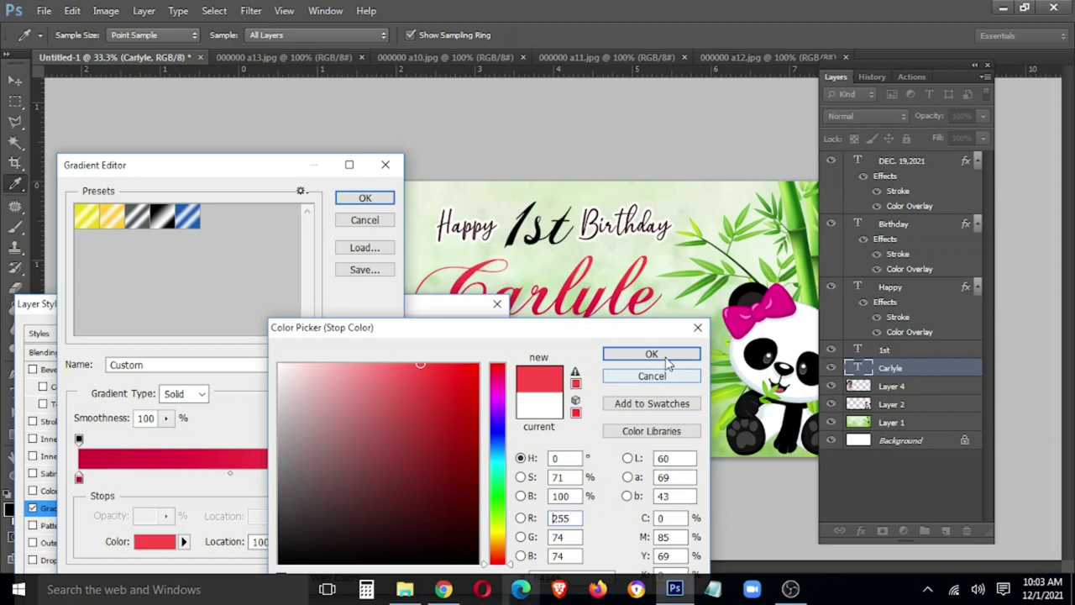
click(652, 354)
click(380, 199)
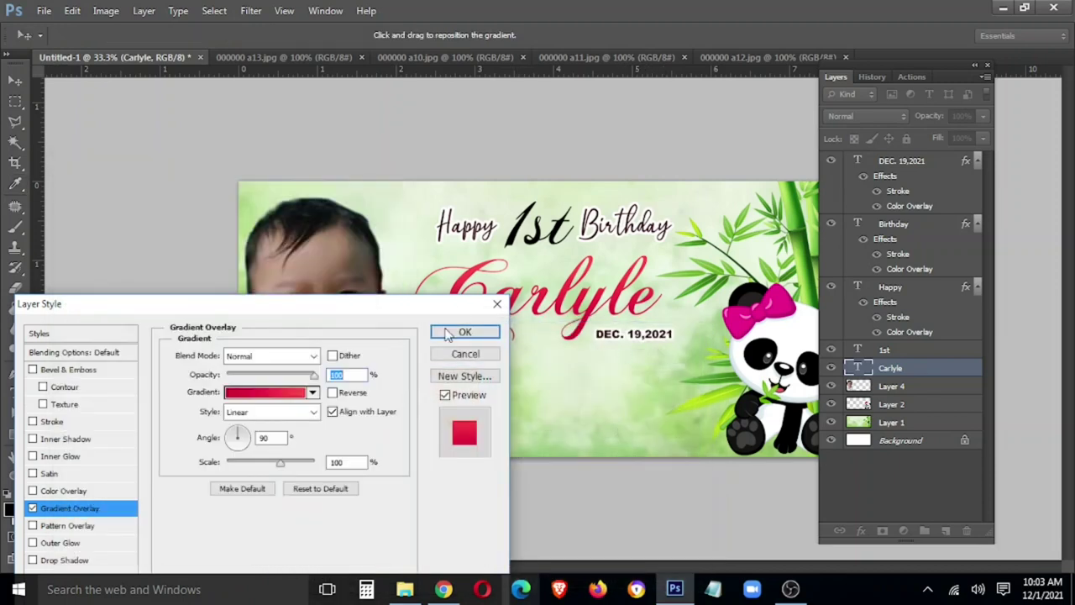
Step: Outline Carlyle with a light green Stroke
click(65, 422)
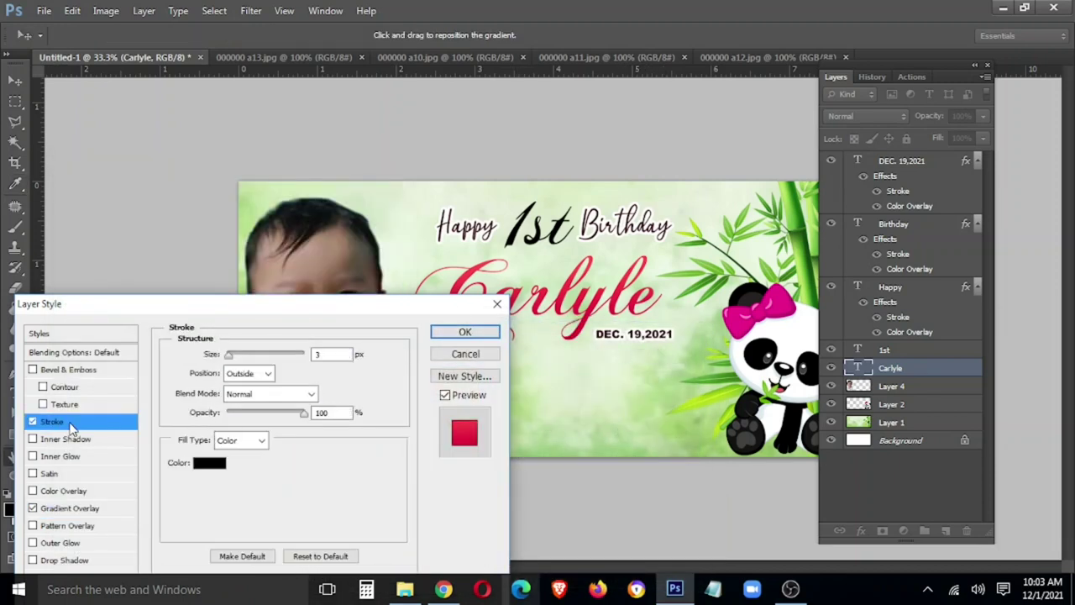
click(210, 463)
click(323, 365)
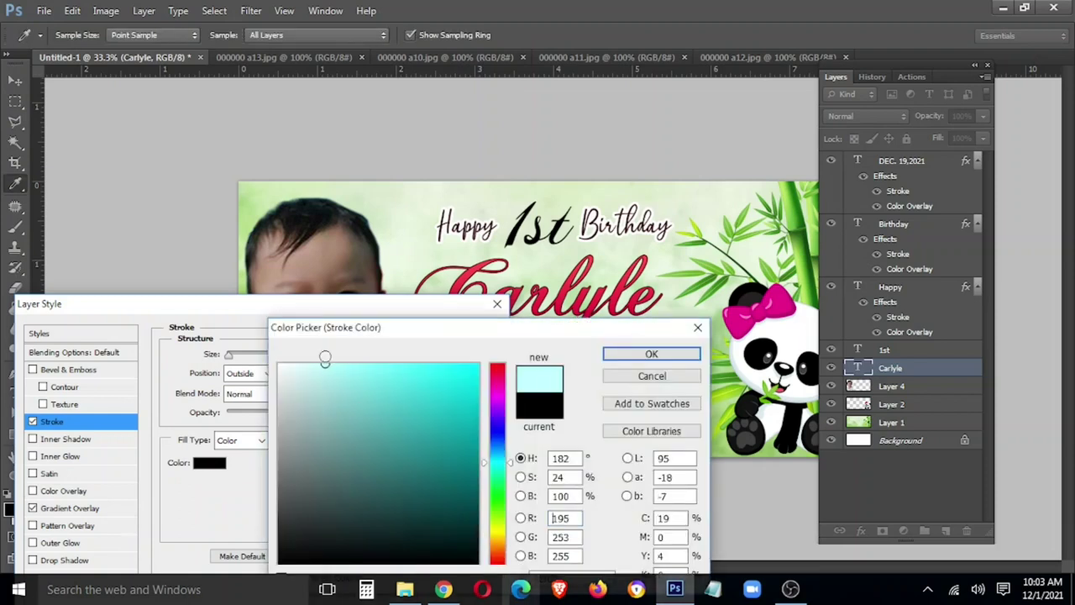
click(497, 498)
click(341, 364)
click(641, 357)
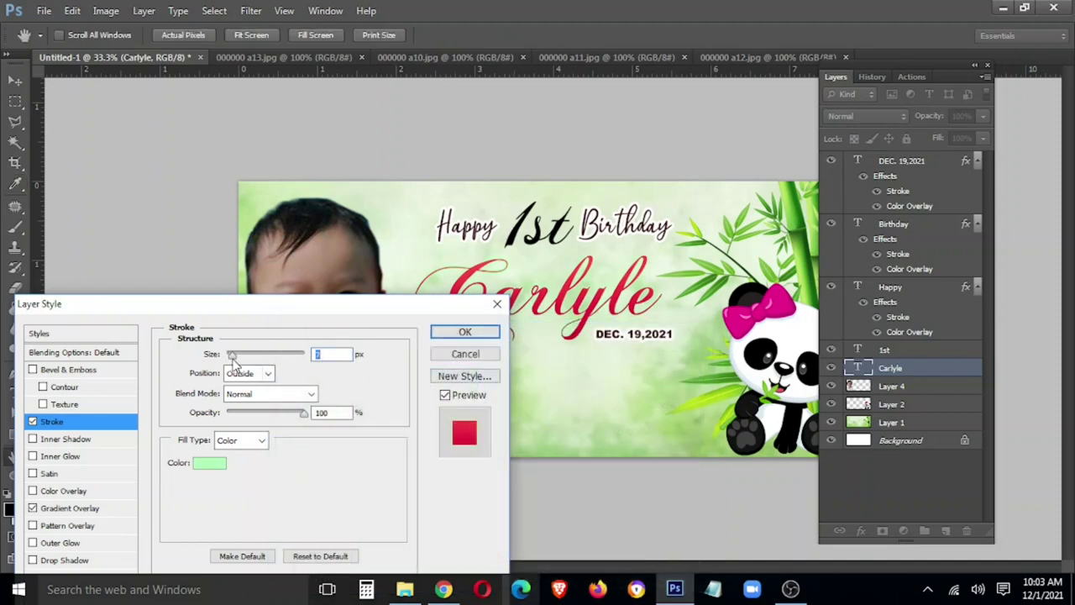
Step: Add a light green 95 px Outer Glow with adjusted spread to Carlyle
click(88, 545)
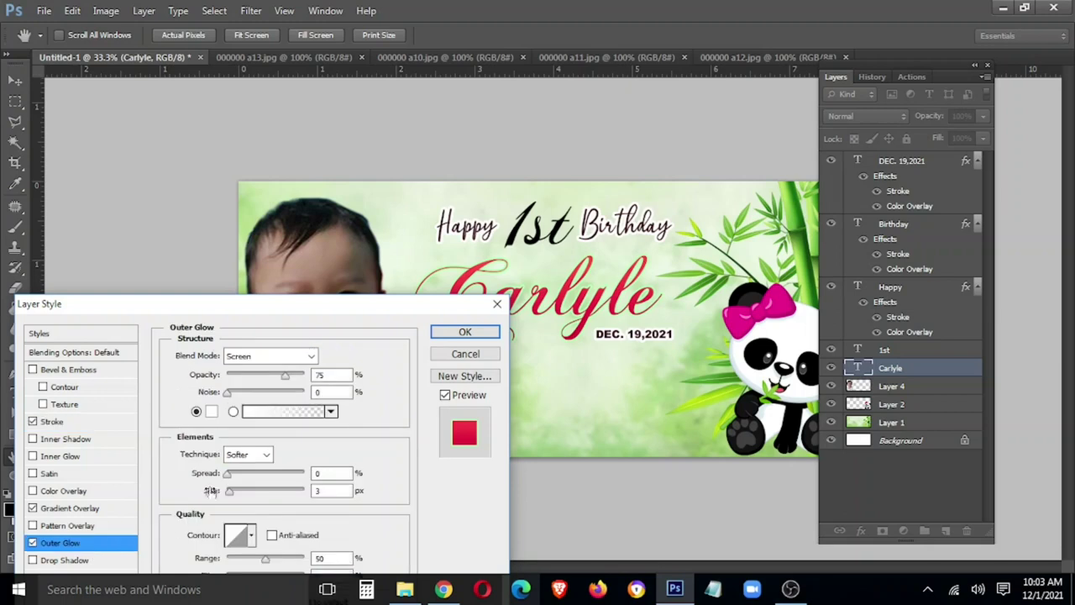
drag(242, 501, 248, 501)
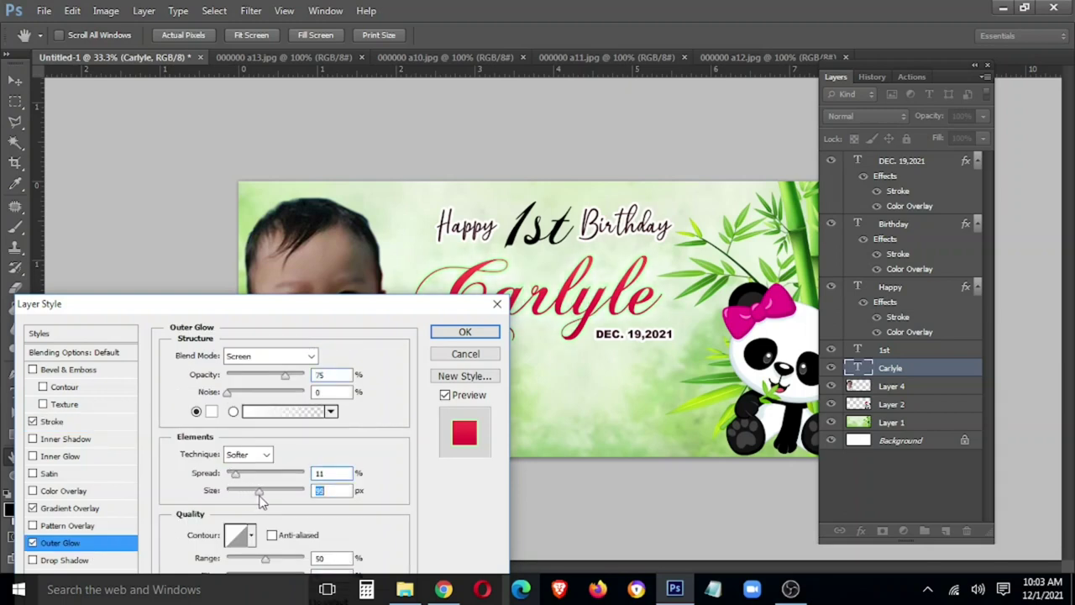
click(211, 412)
click(315, 364)
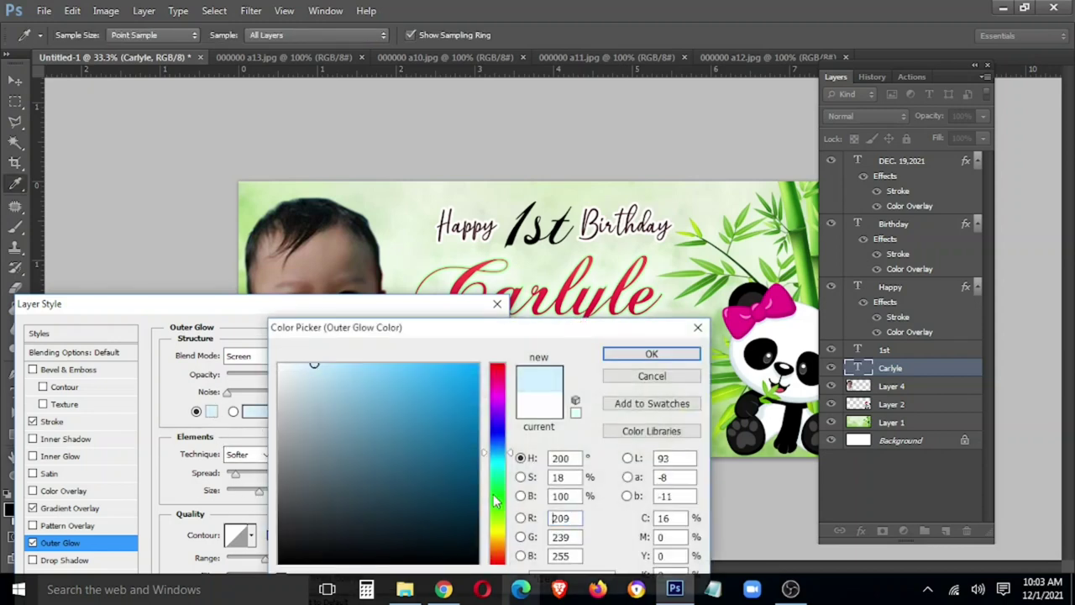
click(496, 501)
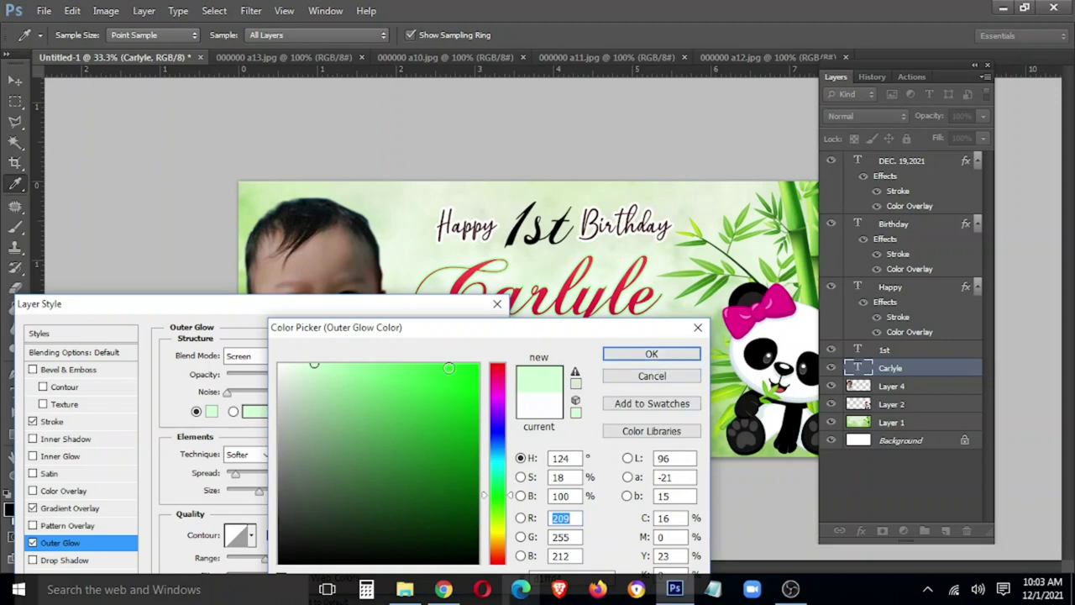
click(668, 355)
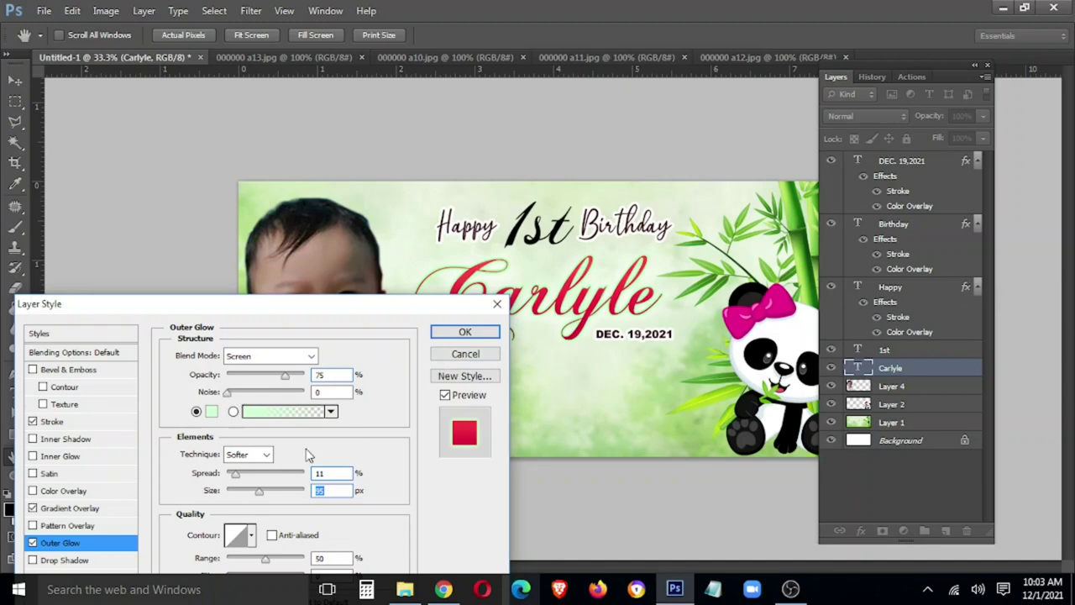
mouse_move(260, 479)
mouse_down()
mouse_move(275, 479)
mouse_move(249, 479)
mouse_up()
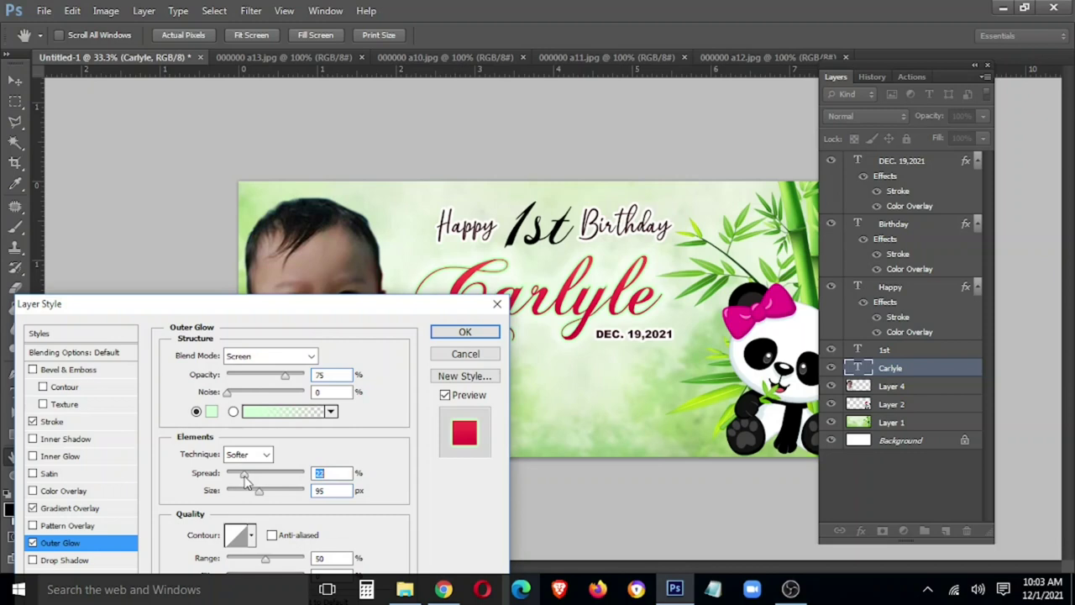
click(491, 336)
Step: Paste Carlyle's layer style onto the 1st text and remove its Stroke
right_click(901, 372)
click(769, 437)
right_click(552, 242)
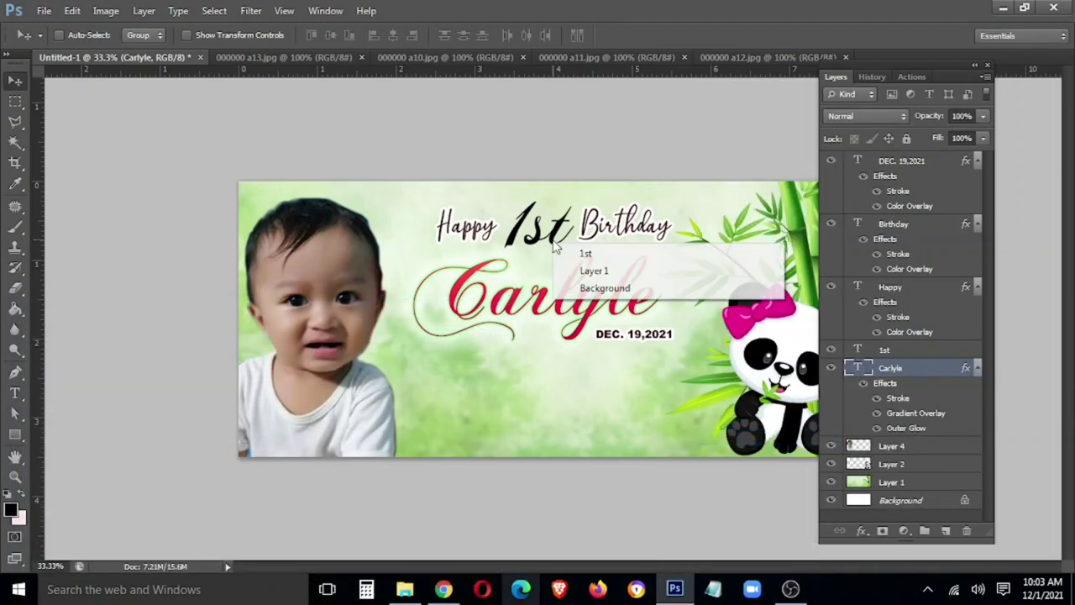
click(579, 250)
right_click(893, 353)
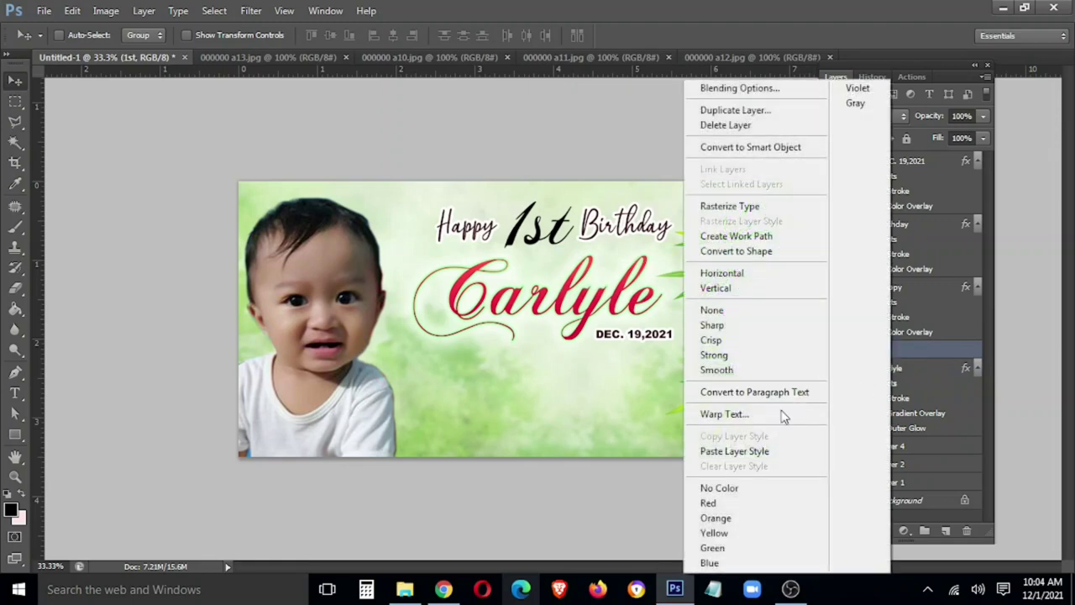
click(761, 445)
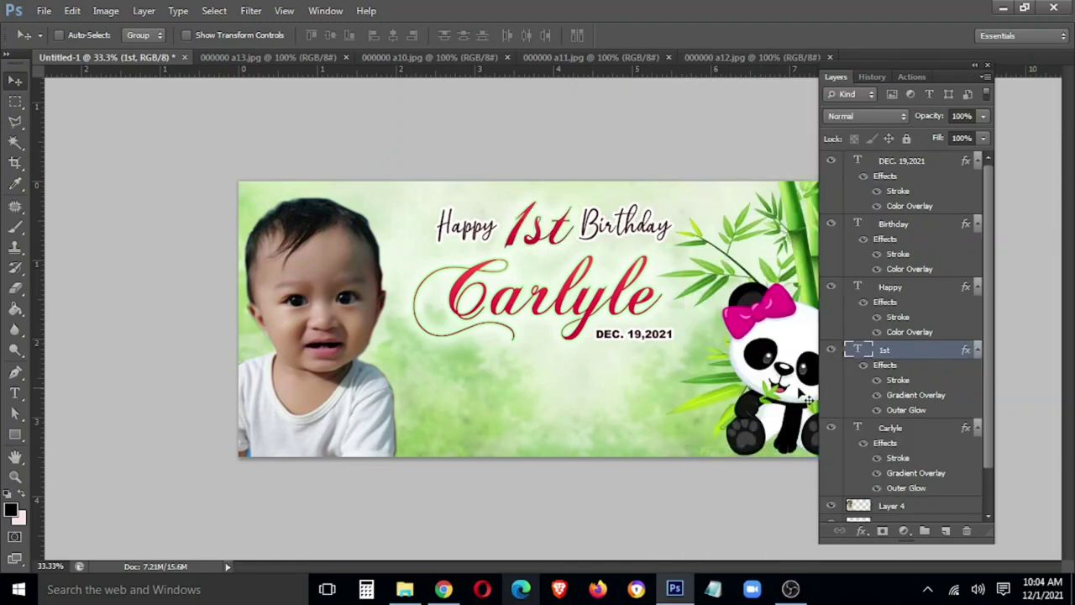
double_click(914, 397)
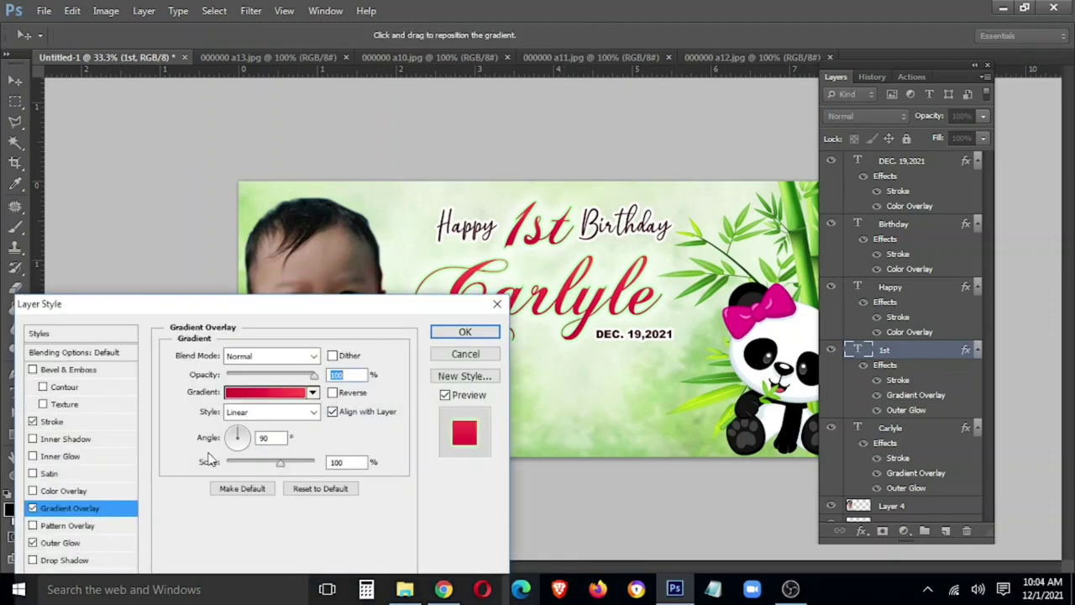
click(33, 422)
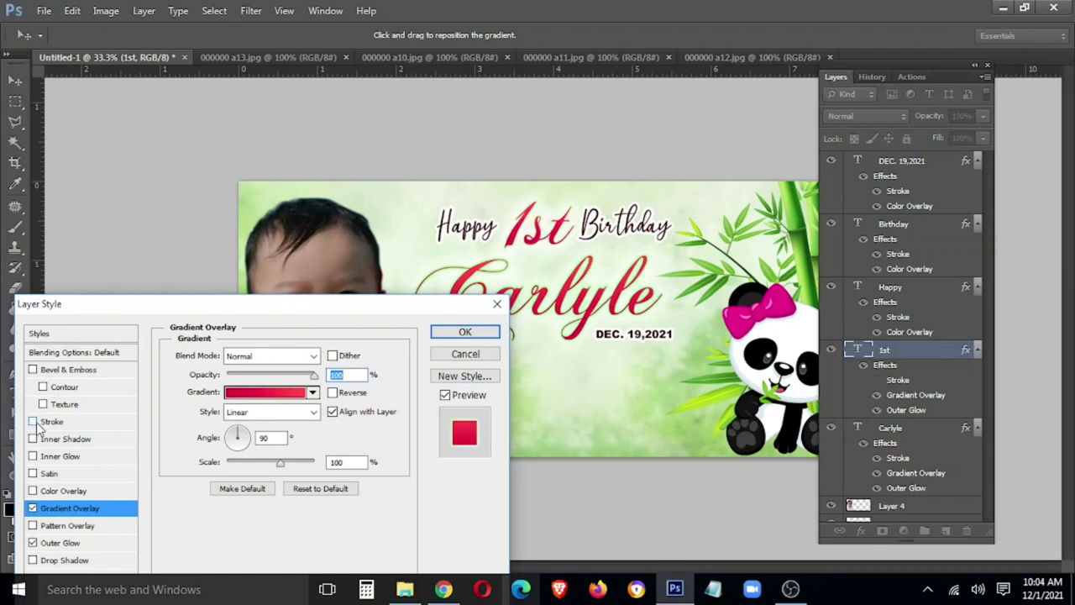
click(465, 331)
Step: Copy 1st's stroke-free style back onto Carlyle
right_click(906, 349)
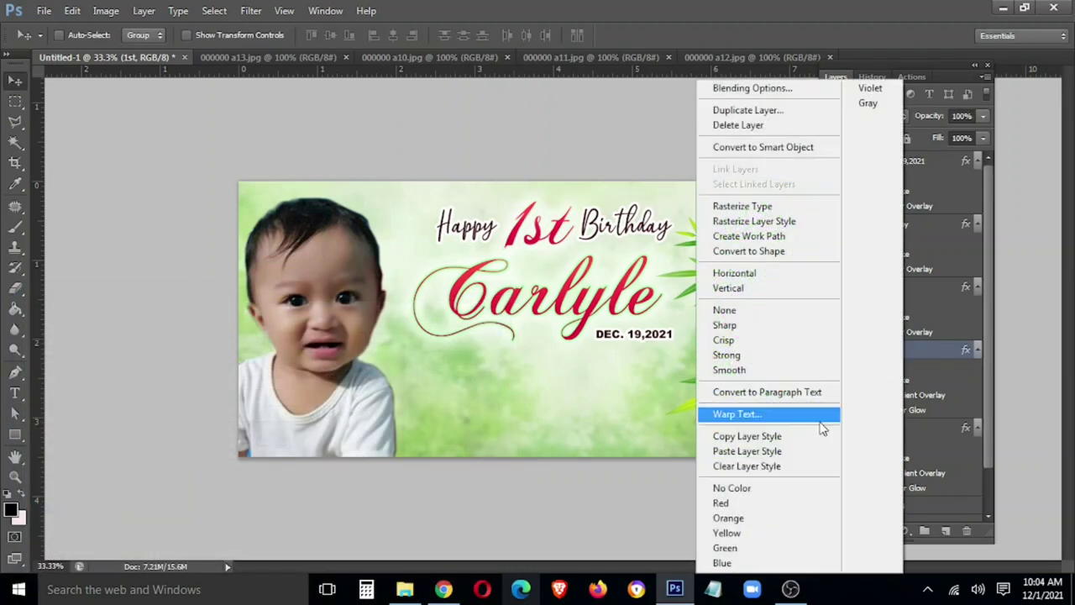
click(818, 434)
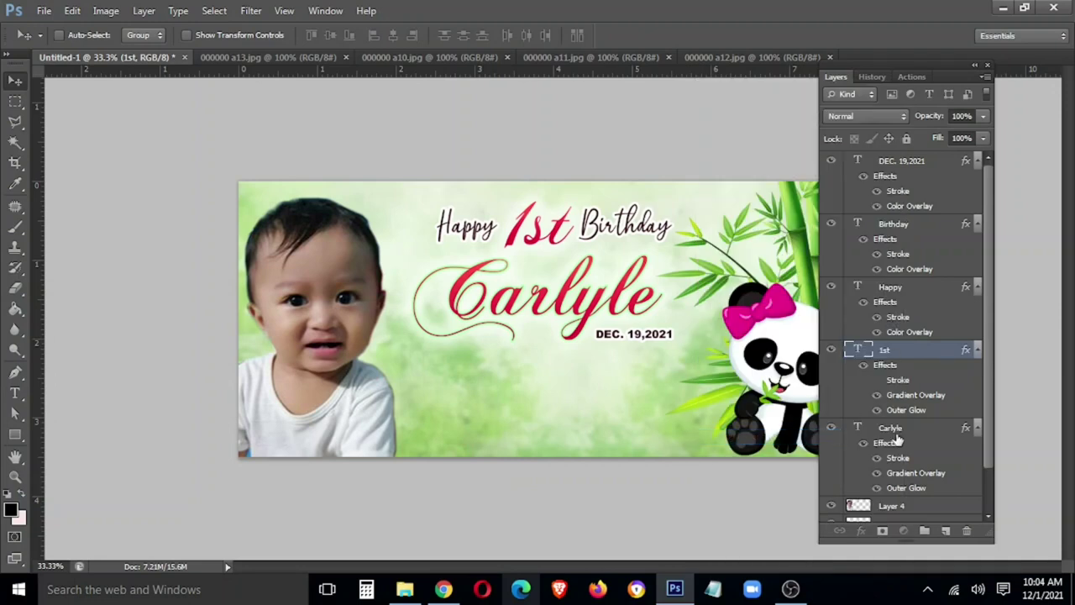
right_click(897, 437)
click(794, 450)
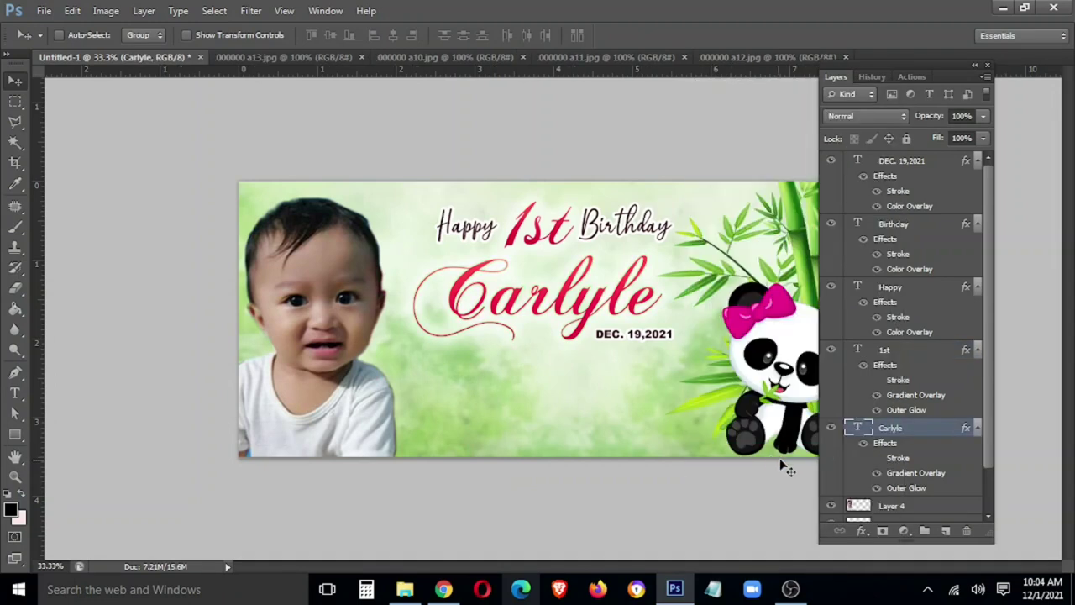
right_click(637, 336)
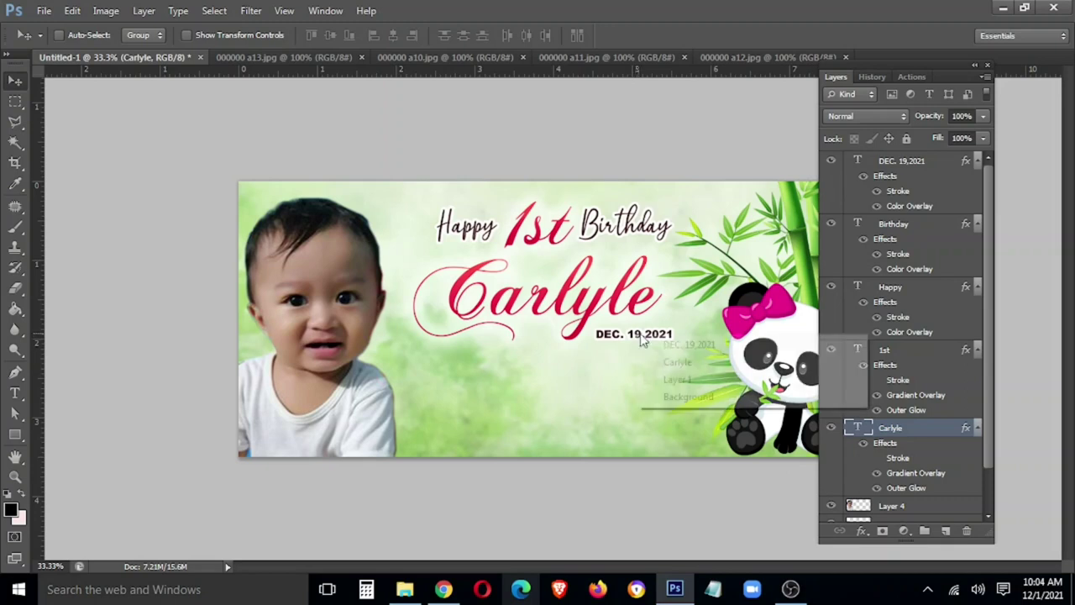
click(656, 341)
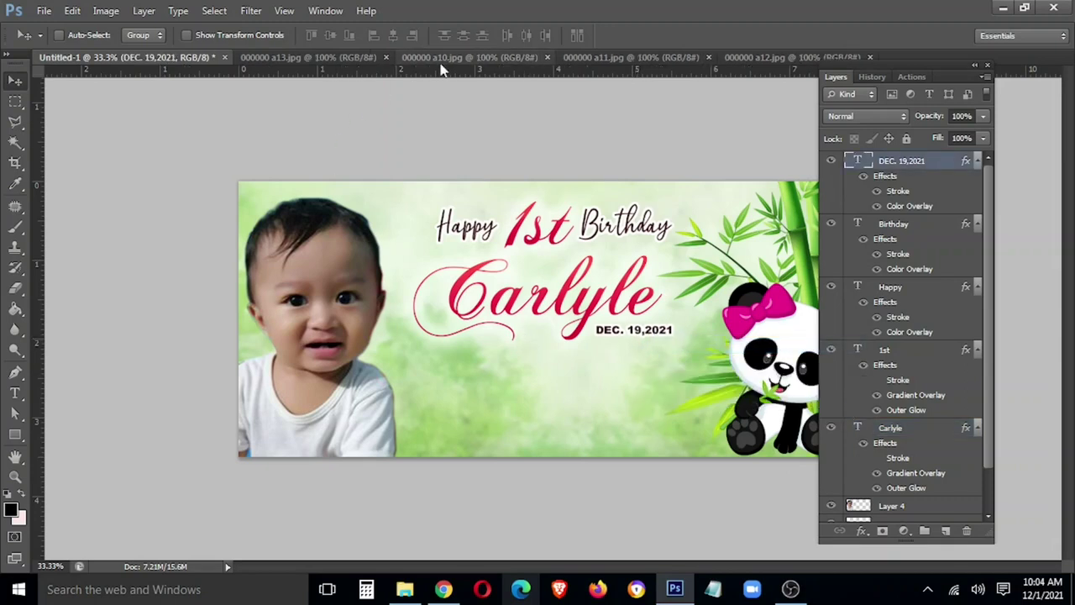
Step: Copy the a13 photo onto the banner and move it lower
drag(315, 57, 210, 263)
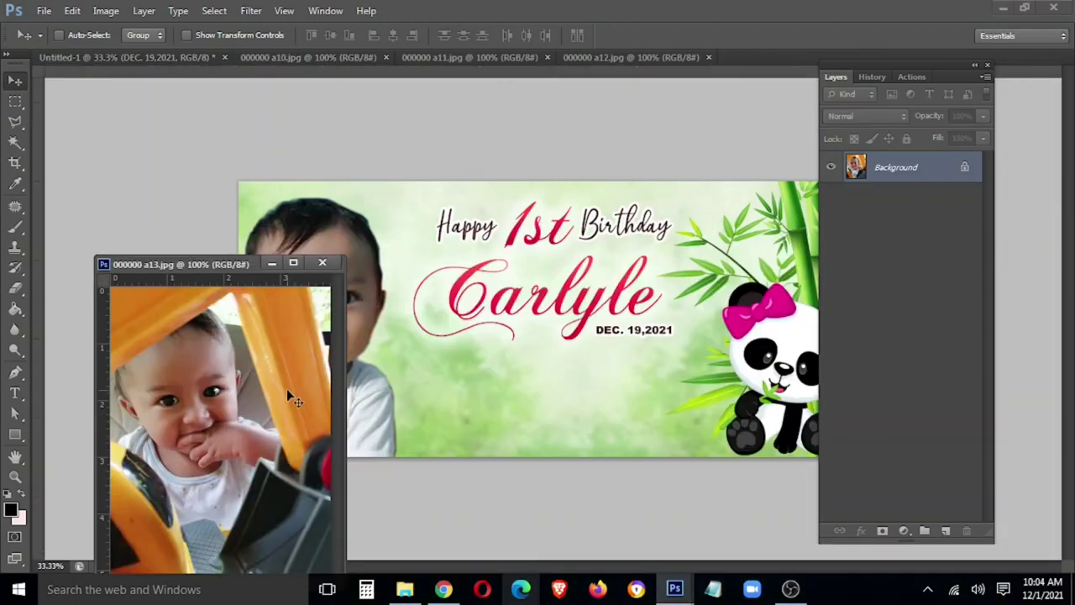
key(ctrl+m)
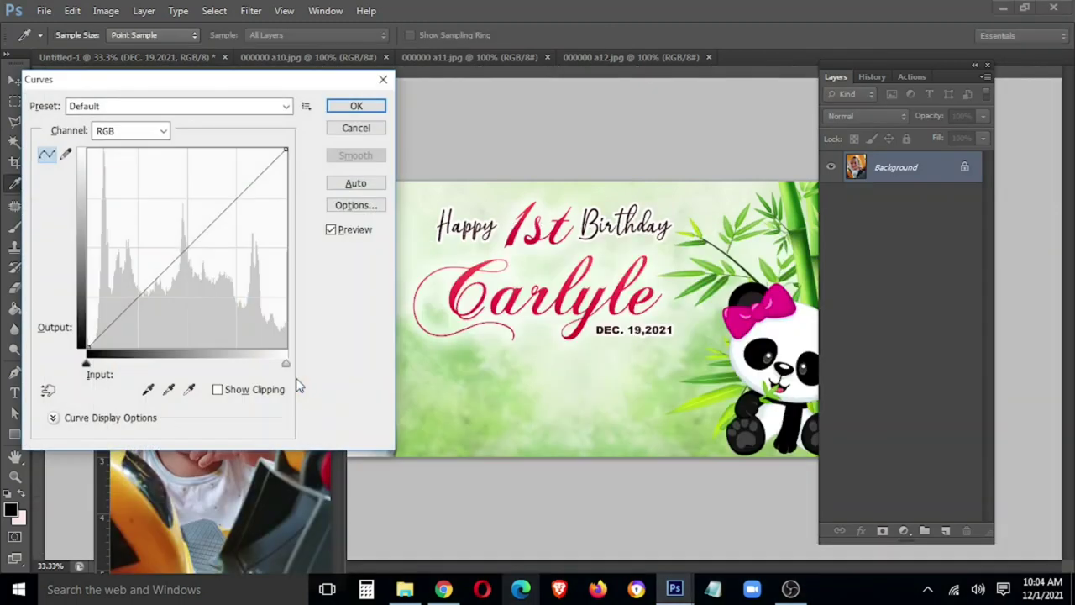
key(Escape)
key(v)
drag(229, 456, 466, 360)
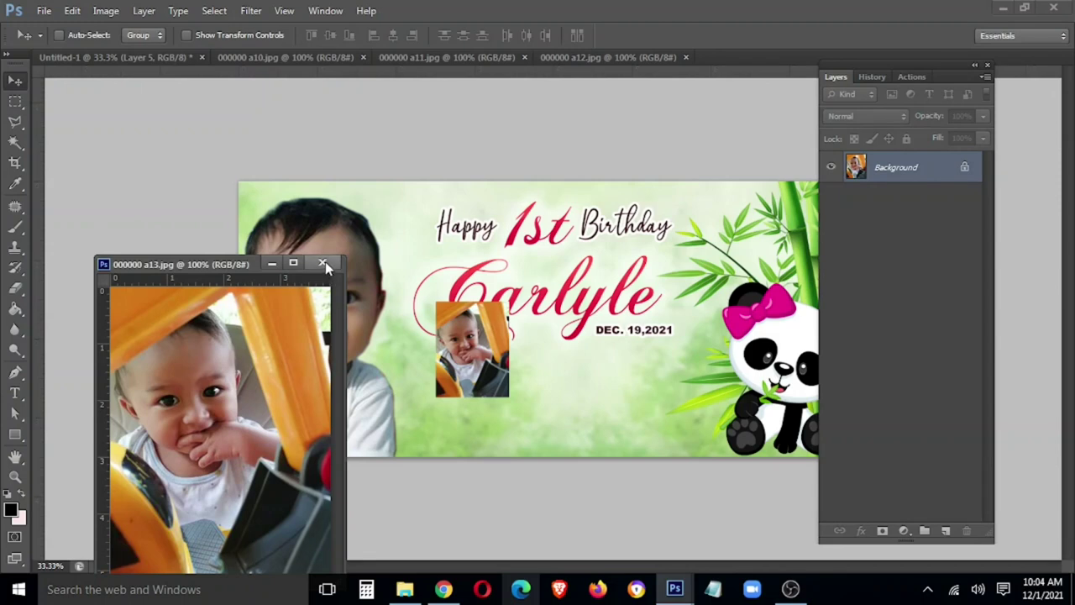
click(324, 264)
drag(502, 312, 483, 361)
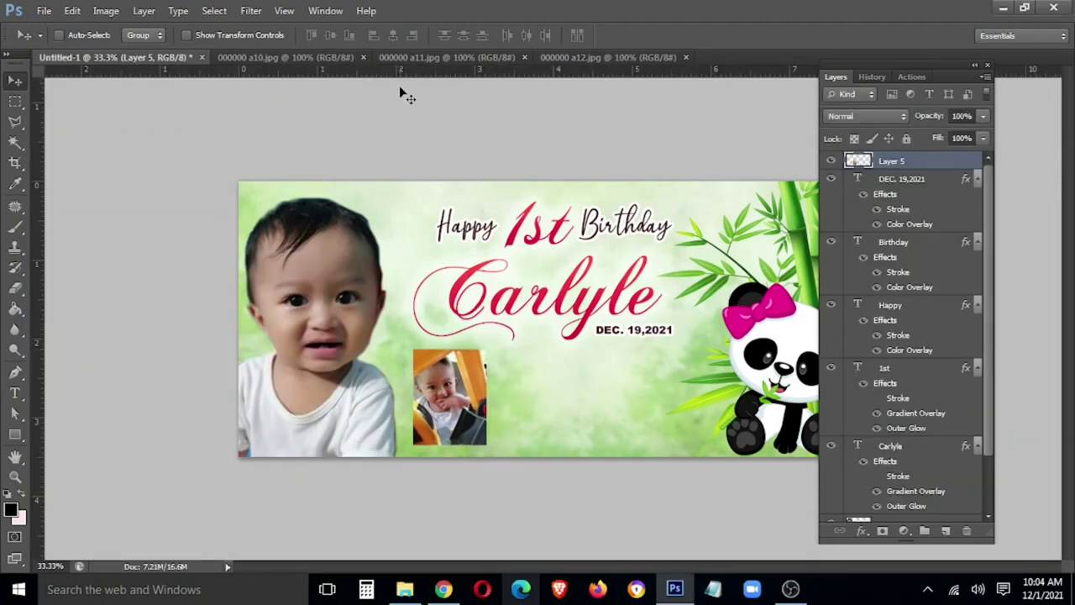
Step: Place the a10.jpg photo beside the big portrait
drag(286, 57, 214, 250)
drag(324, 269, 458, 312)
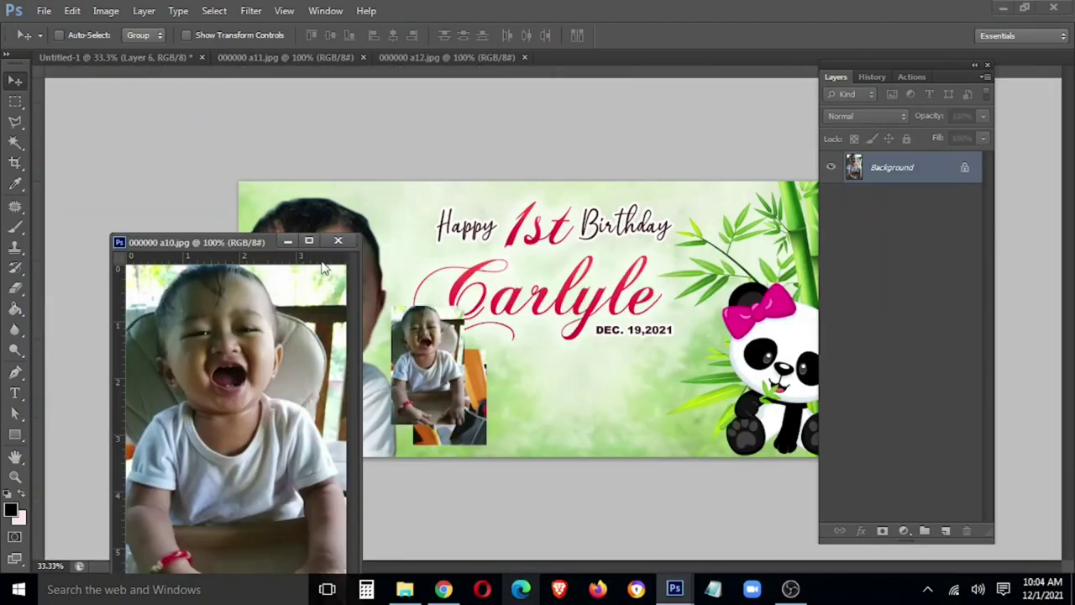
click(338, 241)
drag(430, 381, 395, 262)
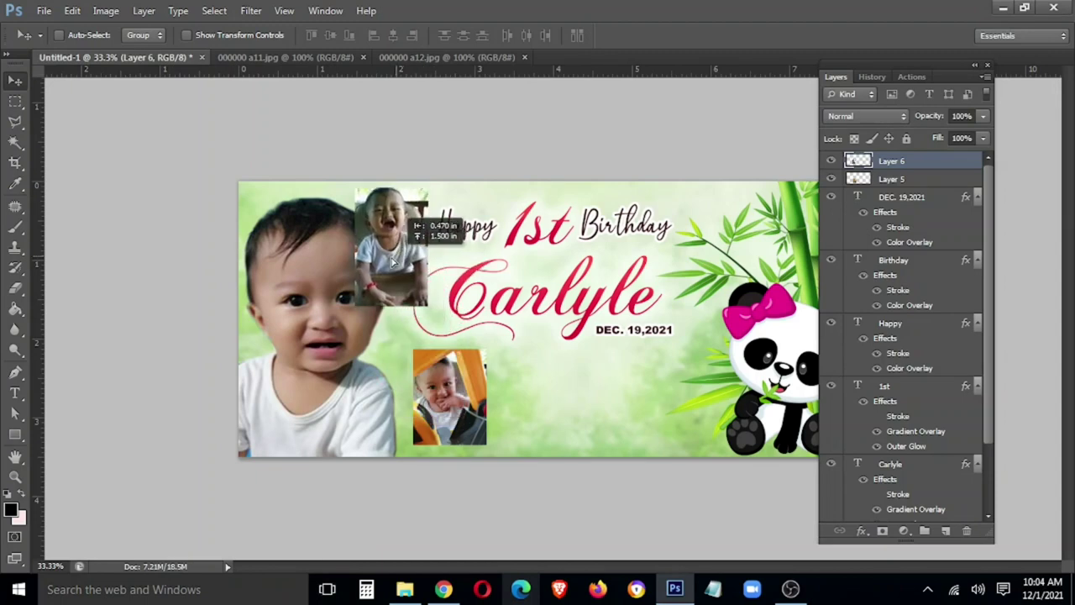
Step: Place the a11.jpg photo near the centre and shrink it slightly
drag(285, 57, 260, 259)
mouse_move(336, 378)
mouse_down()
mouse_move(471, 315)
mouse_move(537, 410)
mouse_move(525, 406)
mouse_up()
click(411, 258)
key(ctrl+t)
mouse_move(560, 456)
mouse_down()
mouse_move(543, 450)
mouse_move(562, 448)
mouse_up()
key(Return)
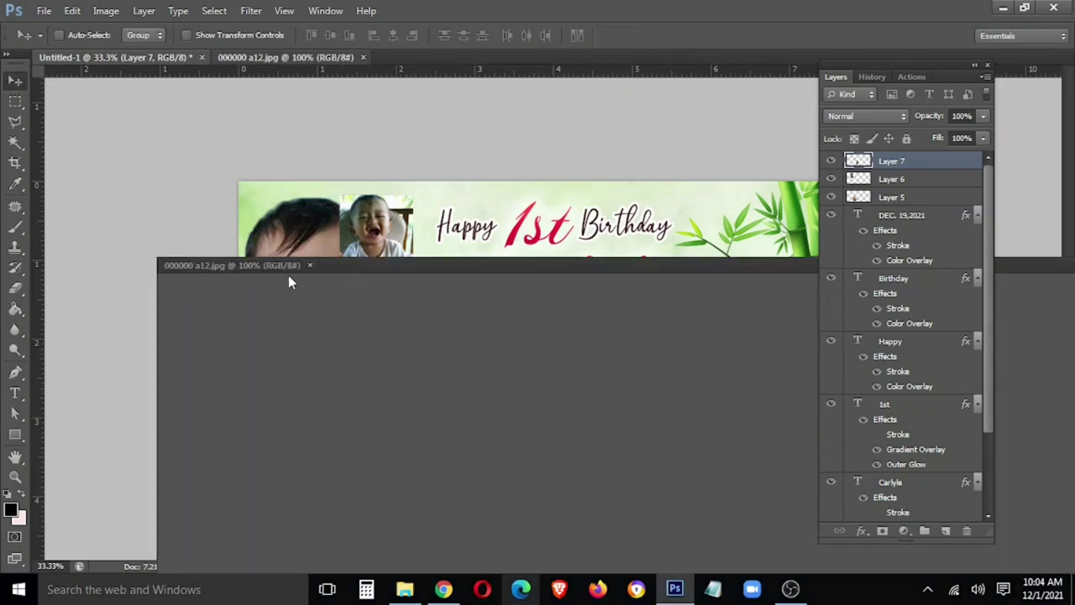
Step: Copy the a12.jpg photo onto the banner as Layer 8
drag(286, 57, 288, 275)
drag(277, 420, 496, 399)
click(370, 276)
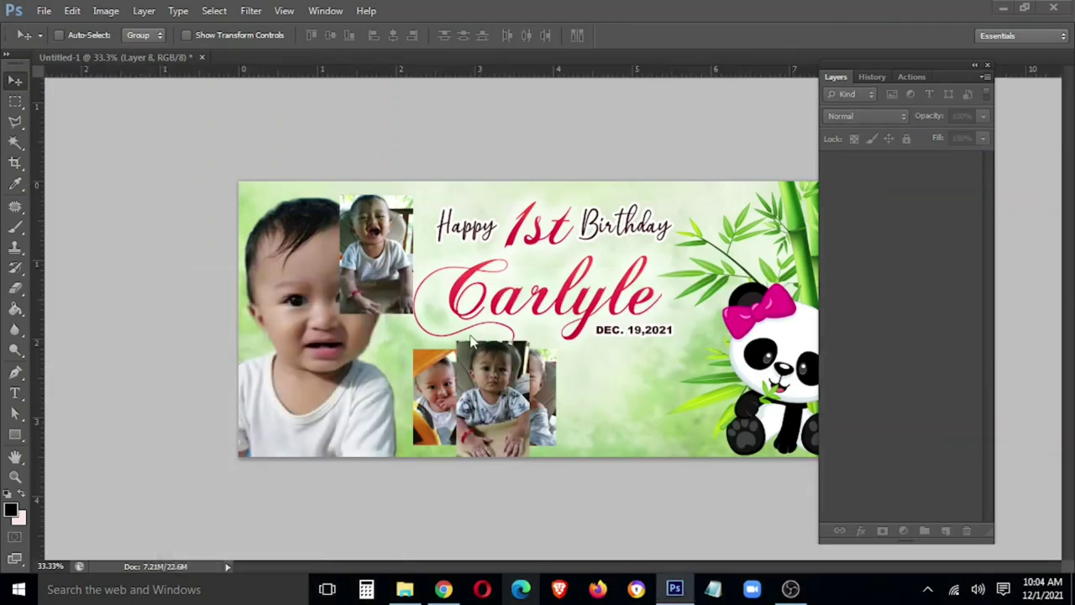
Step: Brighten the Layer 8 photo with a Curves midtone lift
key(ctrl+m)
drag(173, 260, 174, 226)
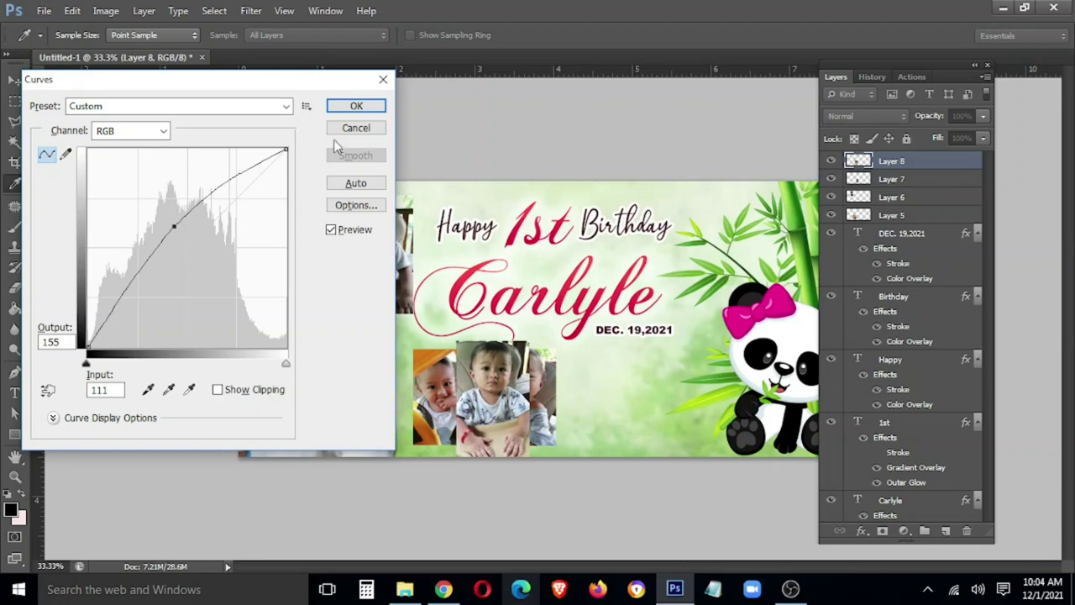
click(361, 106)
Step: Move the Layer 8 photo right of the others and scale it to about 75%
drag(516, 393, 598, 430)
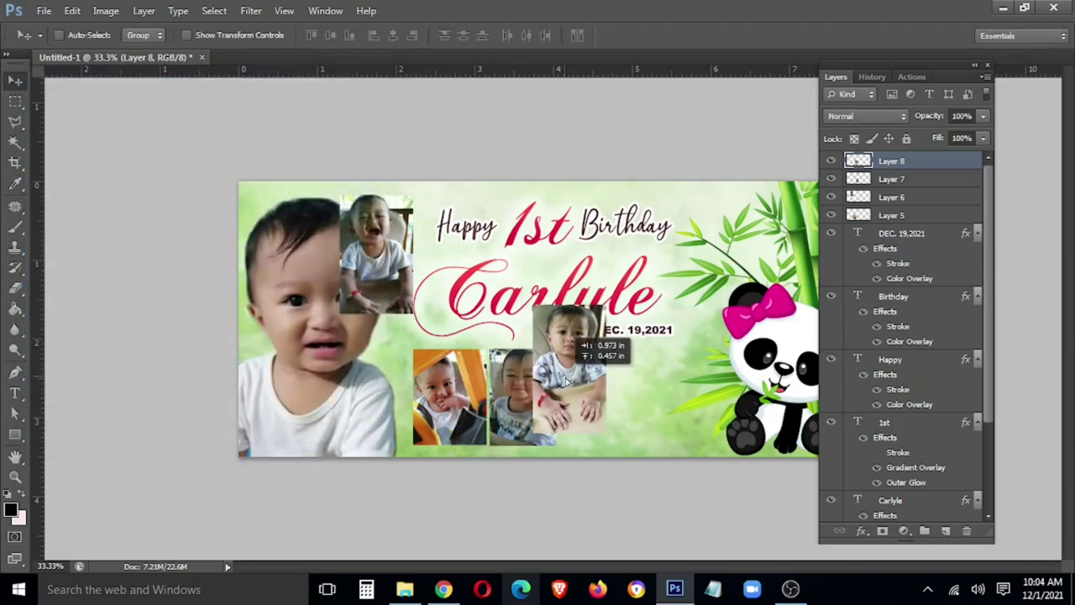
key(ctrl+t)
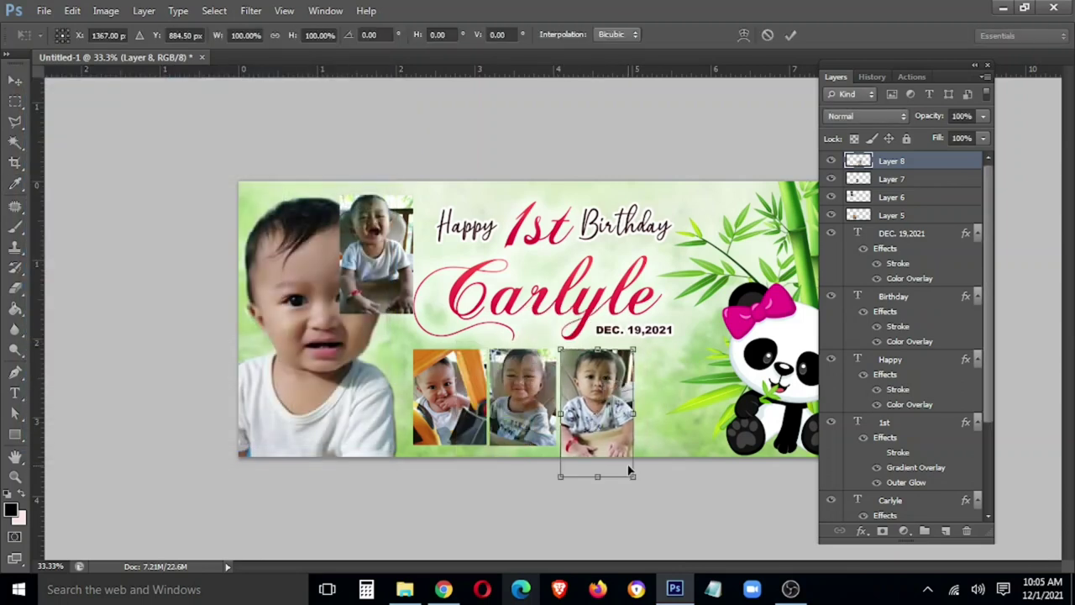
drag(633, 476, 616, 446)
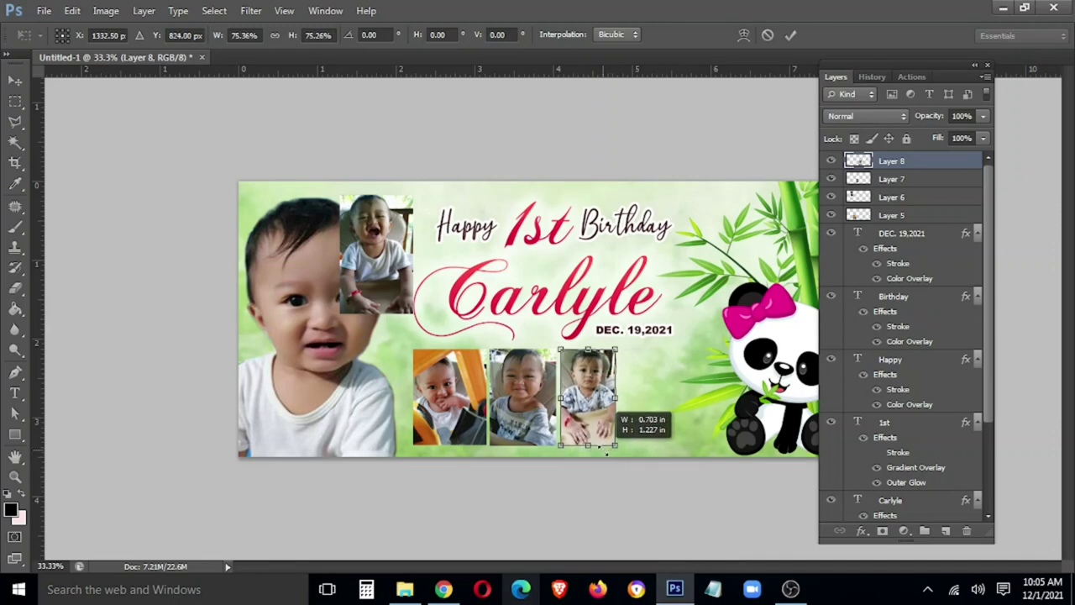
key(Return)
Step: Select Layers 5, 7 and 8 and drag the three small photos right under the name
right_click(450, 385)
click(475, 395)
right_click(528, 388)
shift+click(550, 397)
right_click(608, 400)
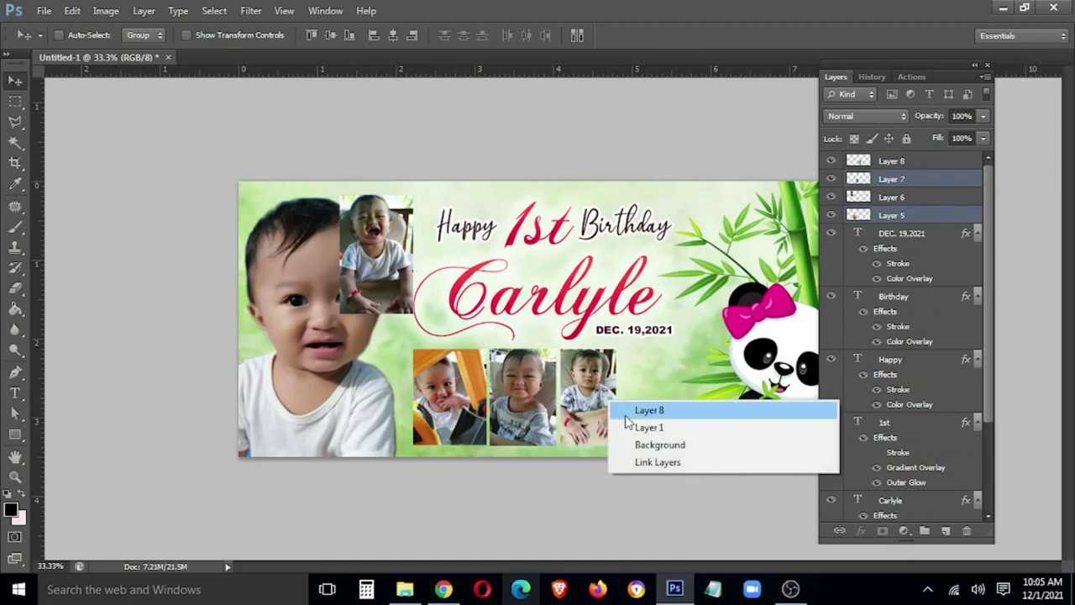
shift+click(643, 411)
drag(601, 424, 645, 427)
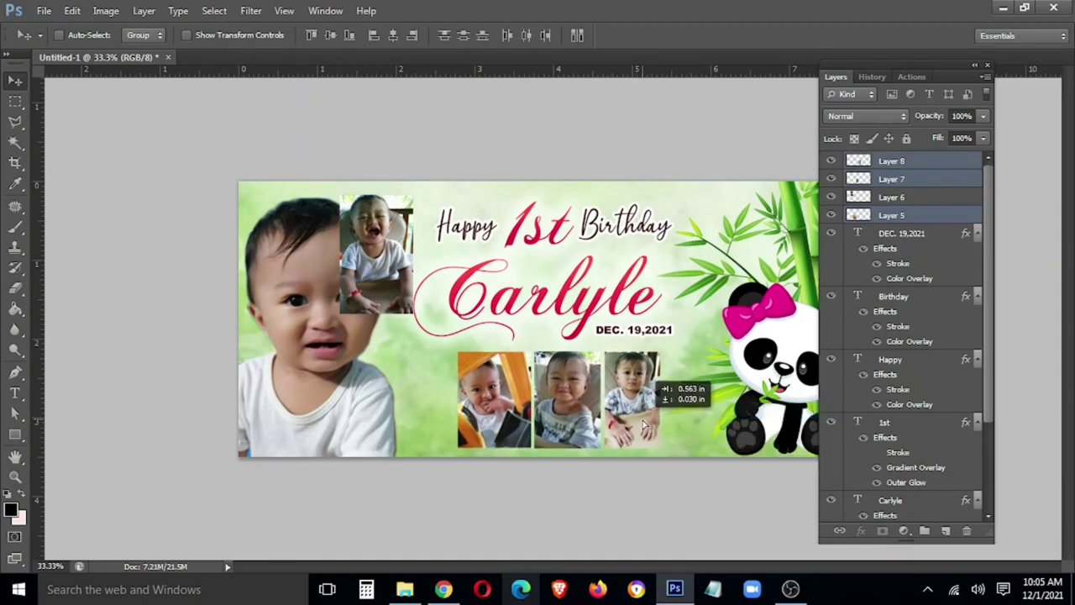
Step: Nudge the small photos slightly left, leaving only the leftmost photo's layer selected
right_click(525, 410)
click(552, 412)
right_click(576, 391)
shift+click(598, 398)
drag(582, 420, 506, 418)
right_click(508, 403)
click(538, 413)
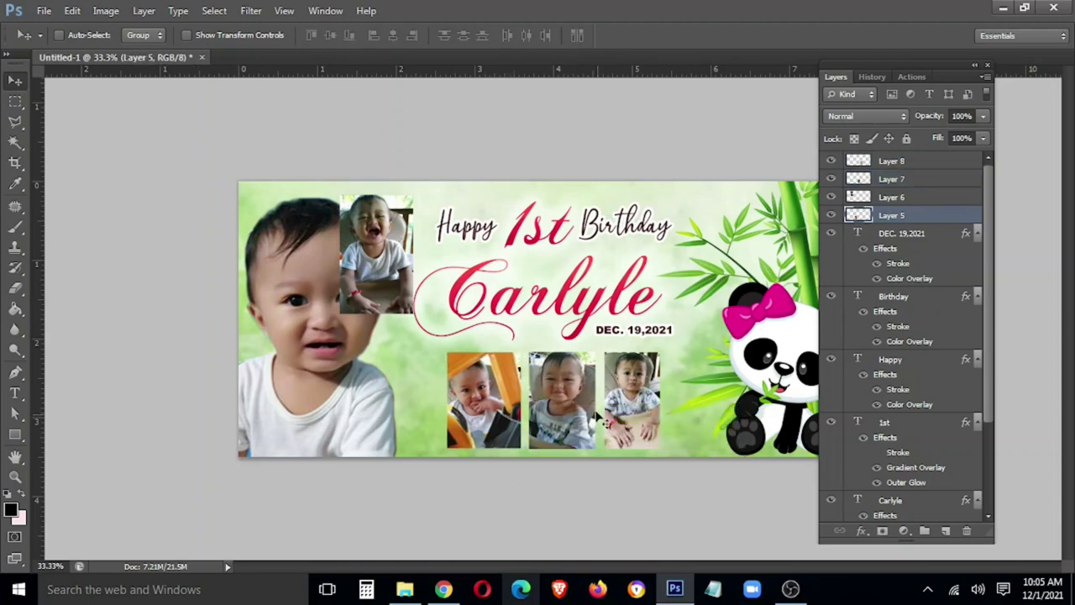
Step: Mark a marquee guide band above the photos and pick each small photo's layer
key(m)
drag(385, 304, 728, 354)
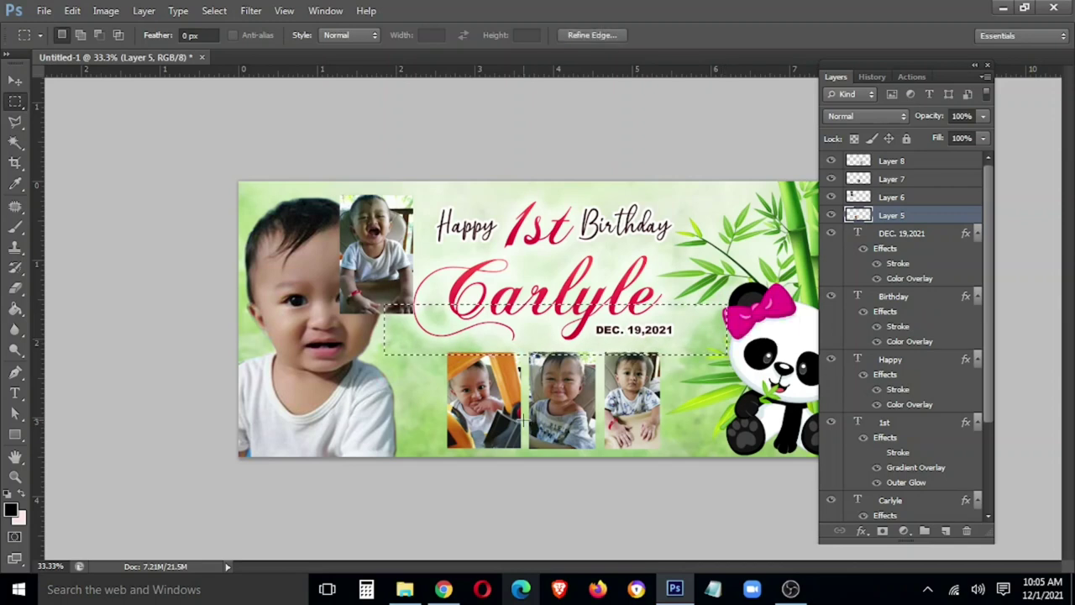
key(v)
right_click(492, 401)
click(508, 411)
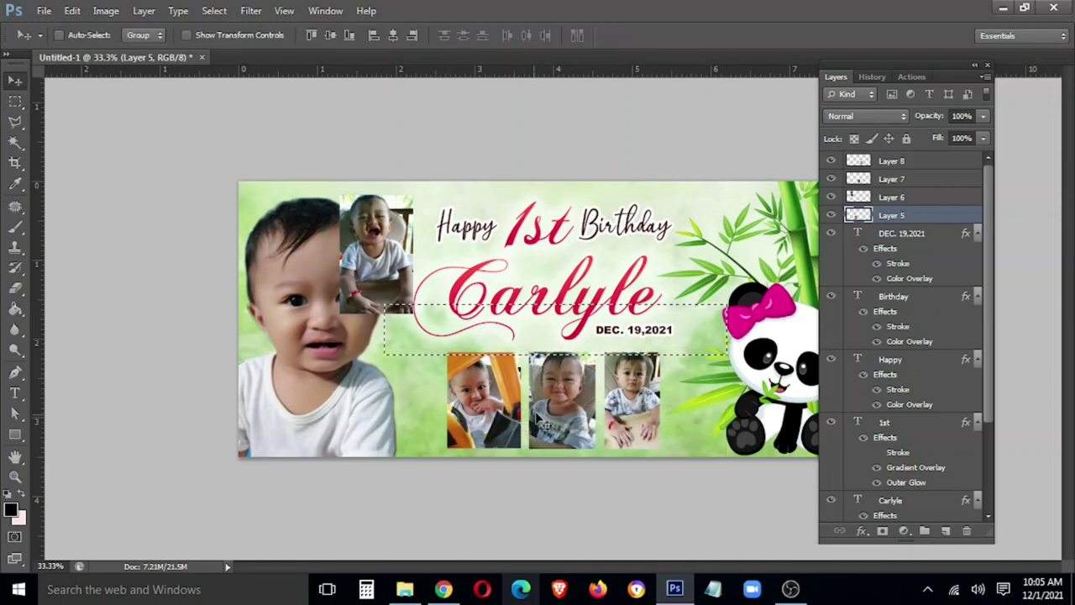
right_click(543, 409)
click(579, 418)
right_click(639, 403)
click(681, 413)
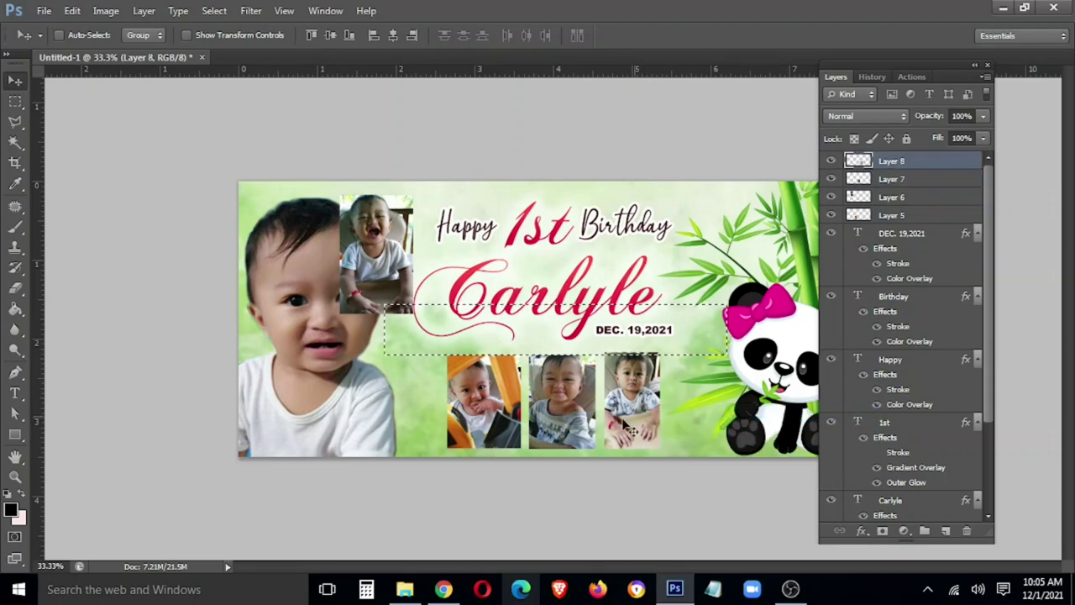
Step: Draw a marquee guide strip along the photos' bottom edges
key(m)
mouse_move(727, 456)
mouse_down()
mouse_move(449, 456)
mouse_move(411, 445)
mouse_up()
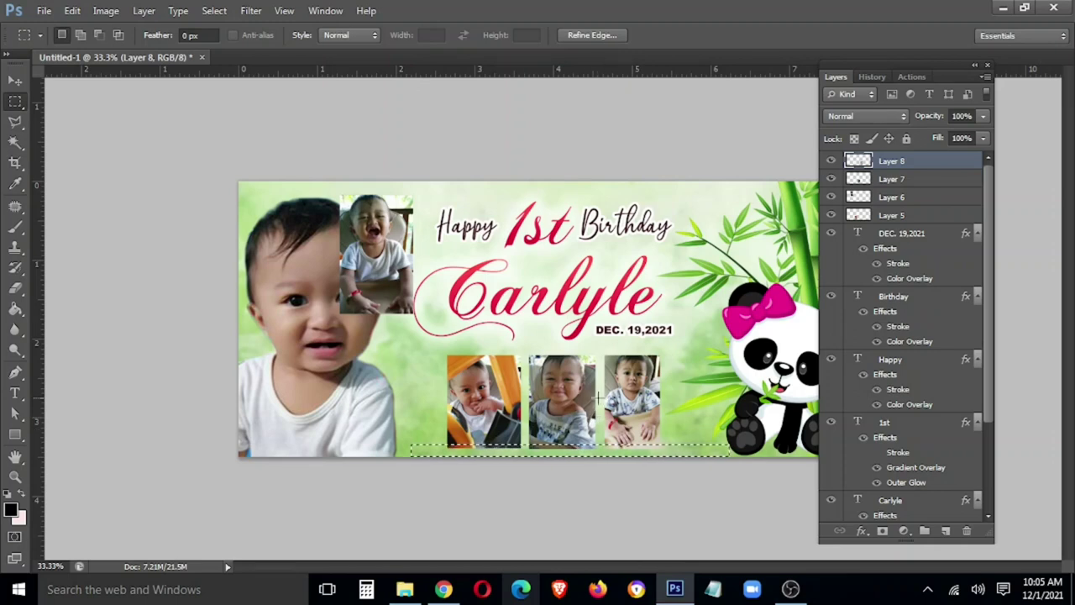
right_click(577, 415)
key(Escape)
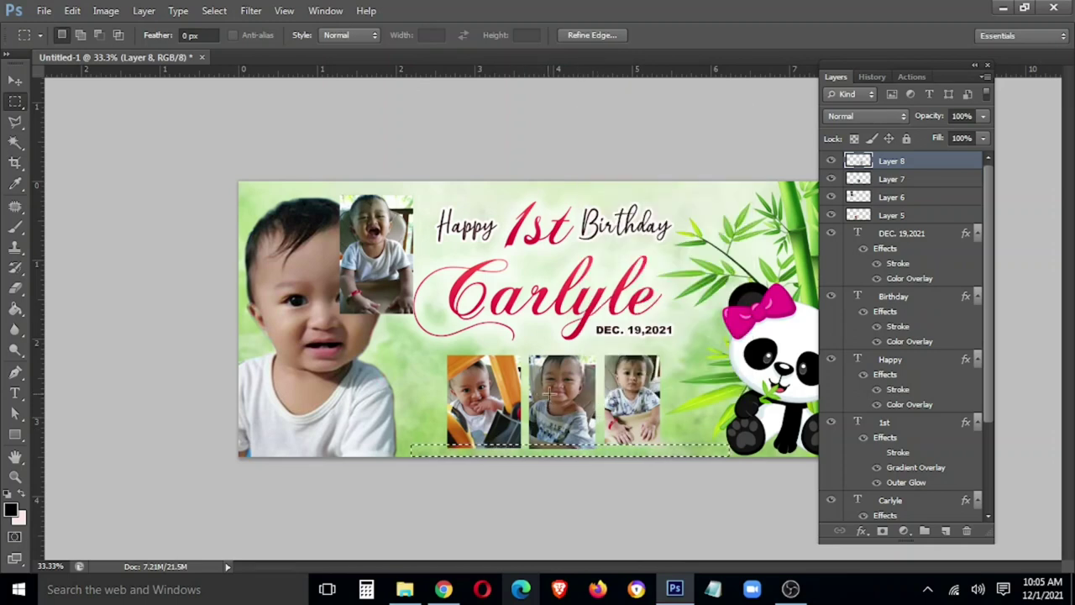
key(v)
Step: Select the middle, then the leftmost photo layer, settling on Layer 5 and its layer options
right_click(547, 396)
click(572, 416)
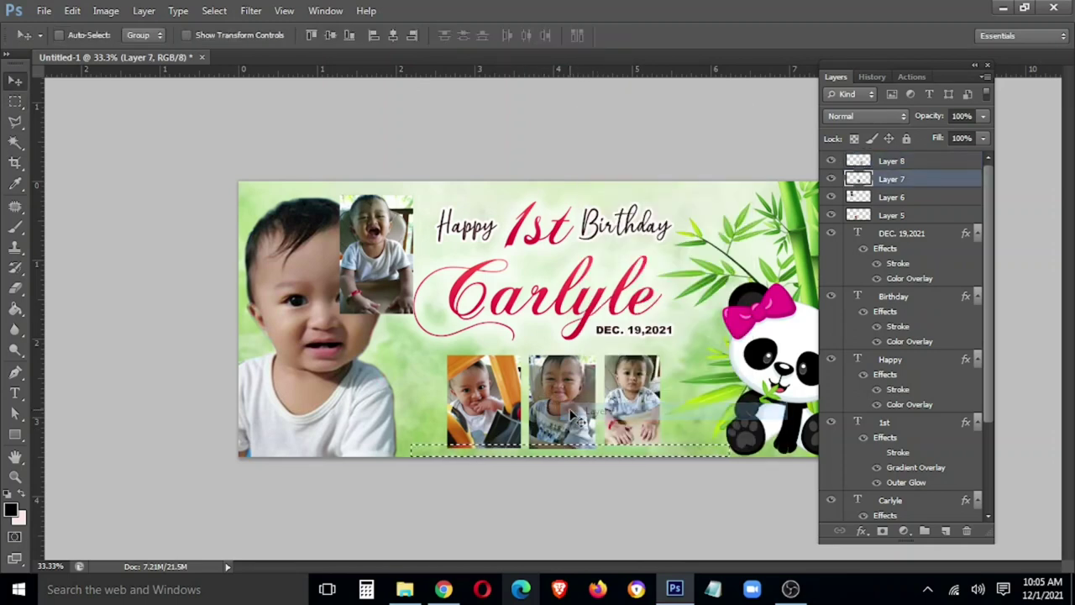
right_click(461, 403)
click(476, 412)
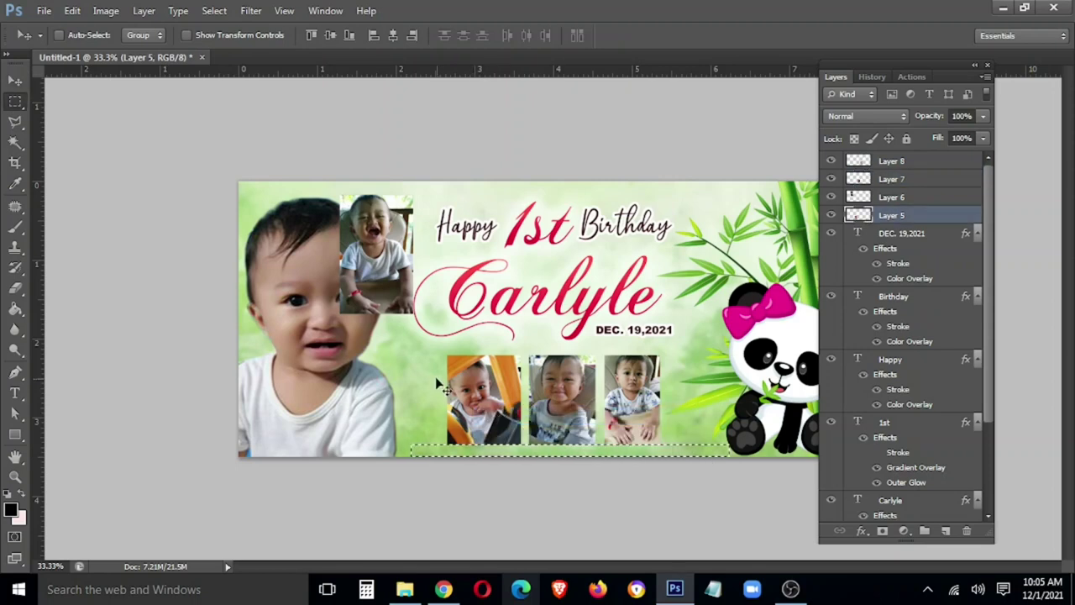
right_click(477, 390)
click(492, 401)
right_click(884, 222)
Step: Add a white Stroke border to Layer 5 in Blending Options
click(941, 44)
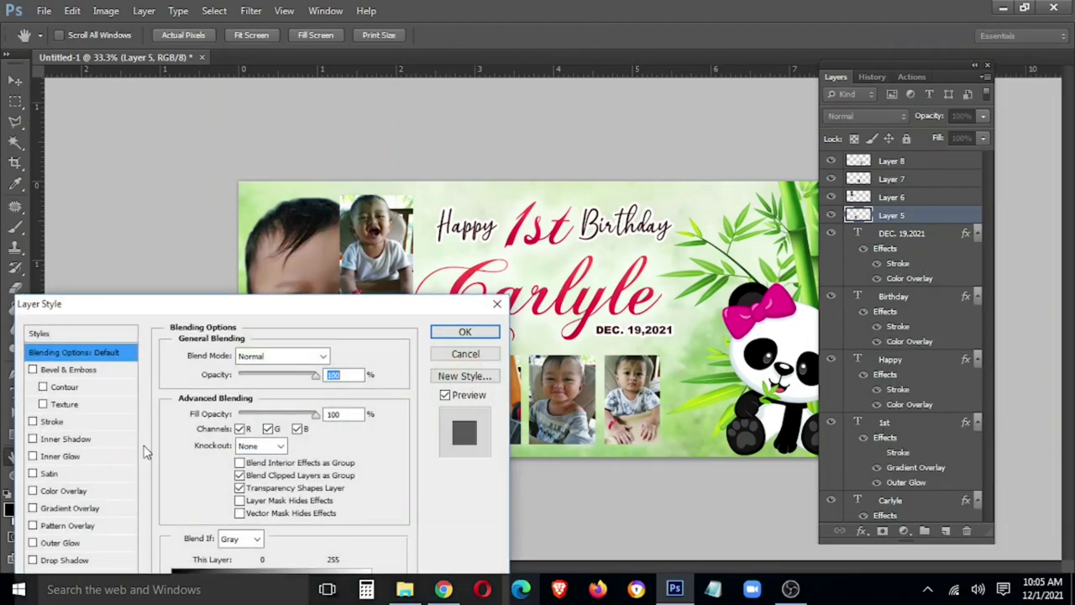
click(52, 422)
drag(241, 308, 142, 296)
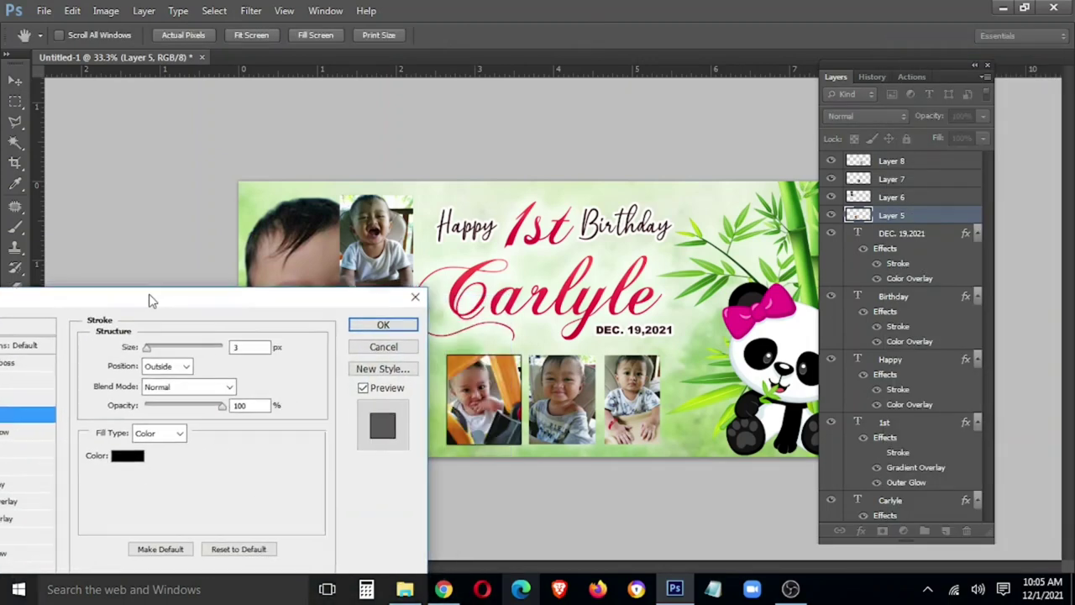
click(111, 451)
text(100)
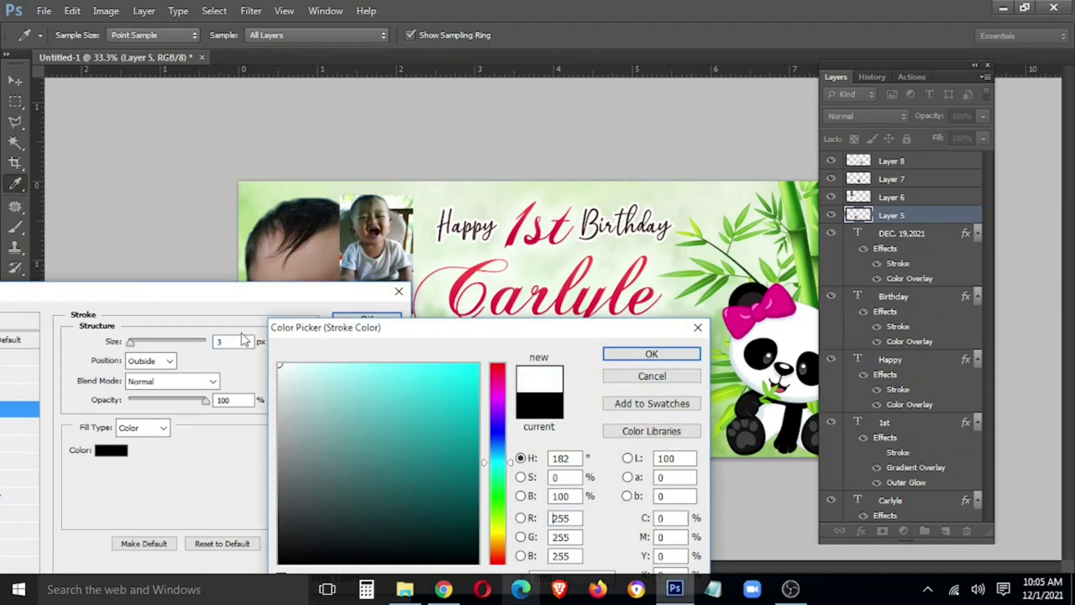
click(668, 354)
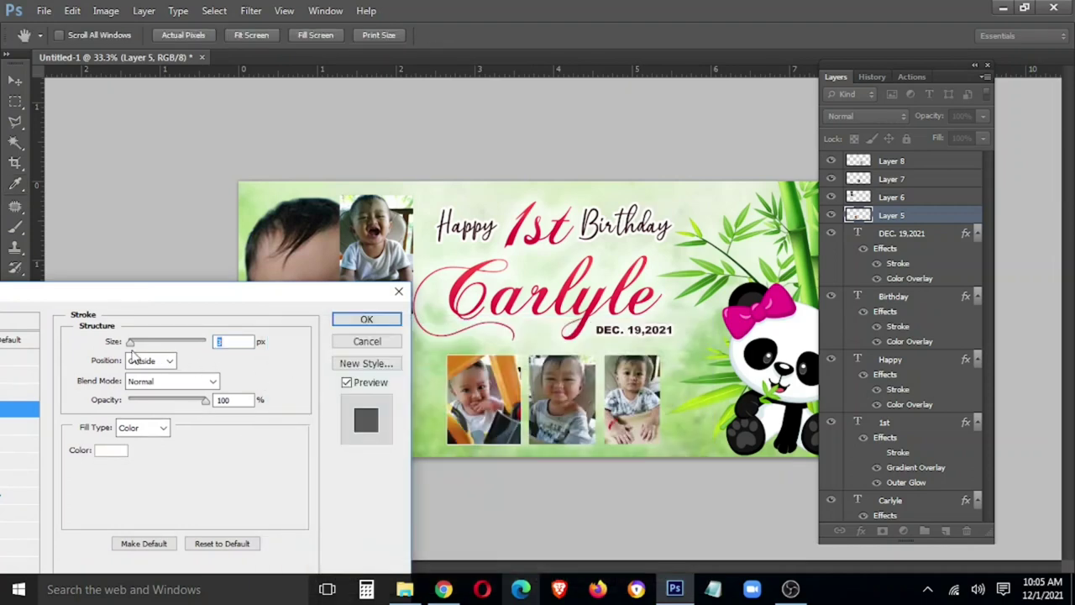
click(367, 320)
Step: Copy Layer 5's style and paste it onto the top and middle photo layers
right_click(933, 217)
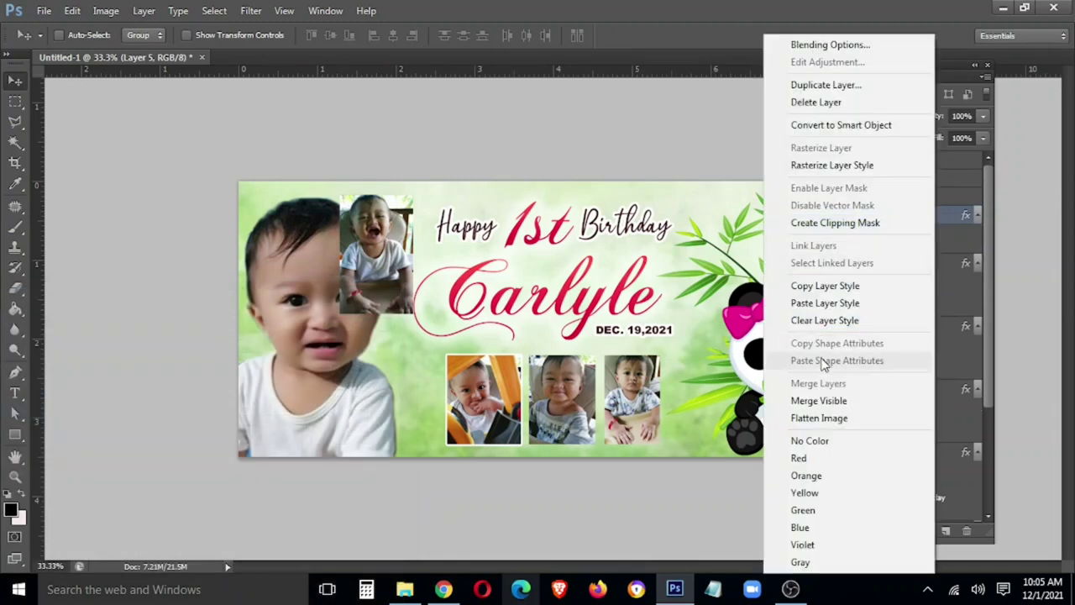
click(826, 286)
click(899, 197)
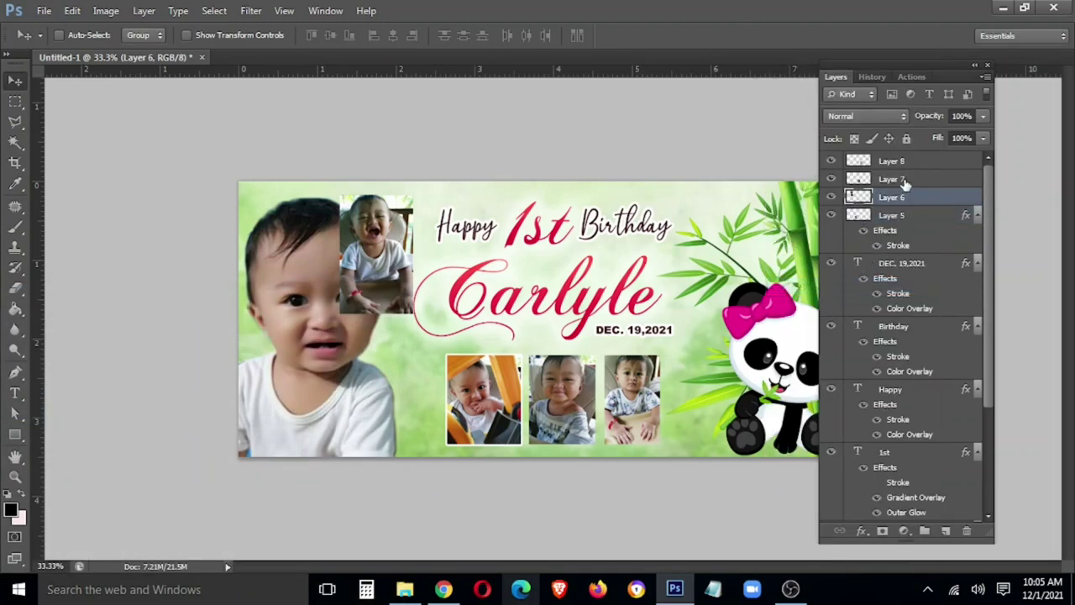
ctrl+click(905, 180)
right_click(905, 180)
click(798, 304)
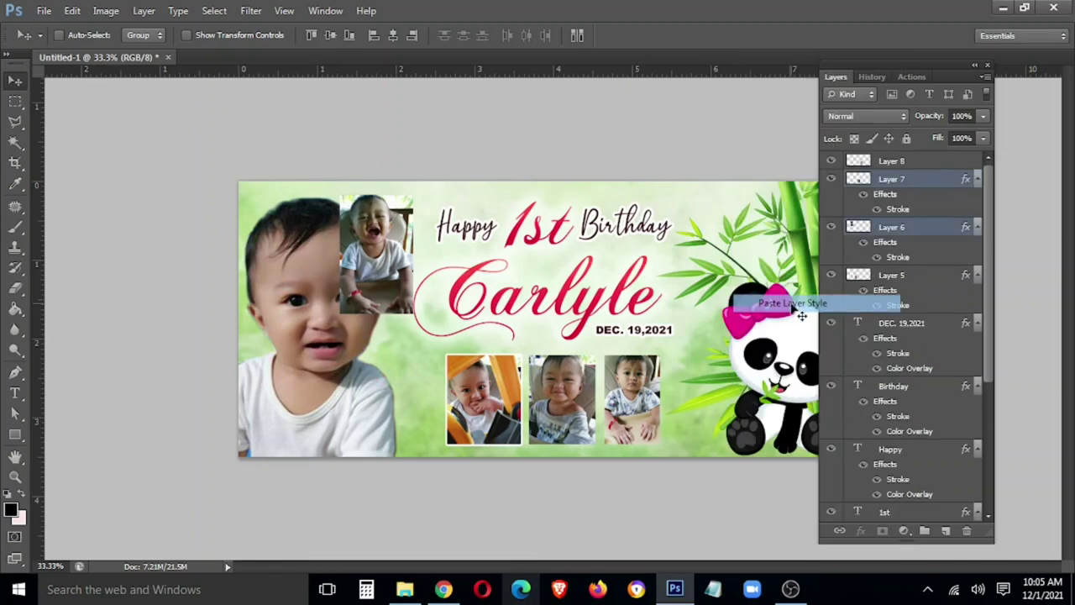
Step: Clear the stroke from the top photo (Layer 6) and paste it onto the right photo
right_click(380, 252)
click(404, 278)
right_click(893, 229)
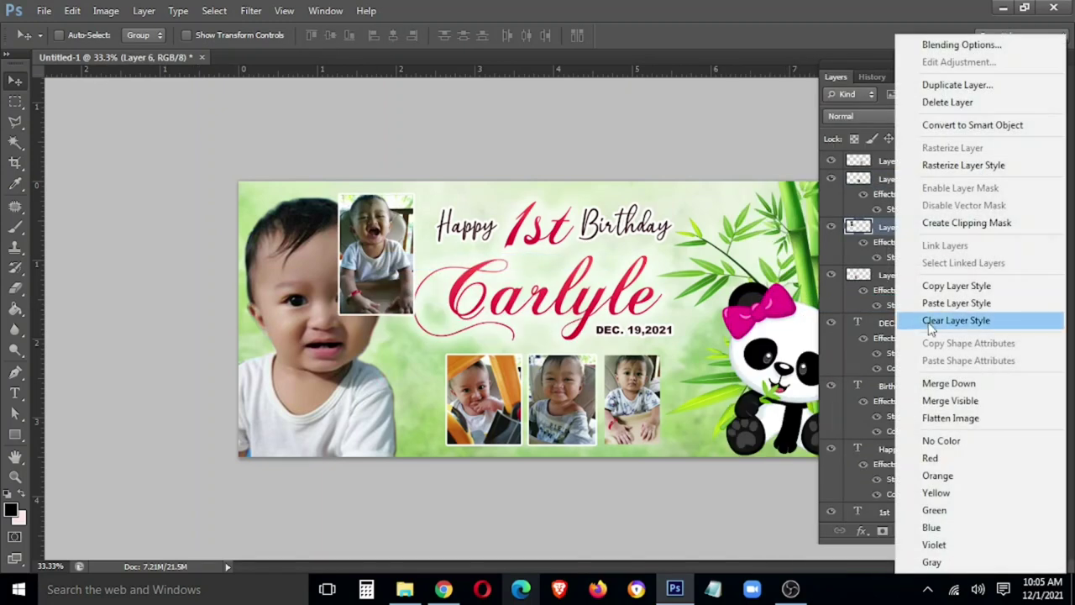
click(956, 320)
right_click(654, 403)
click(659, 409)
right_click(906, 161)
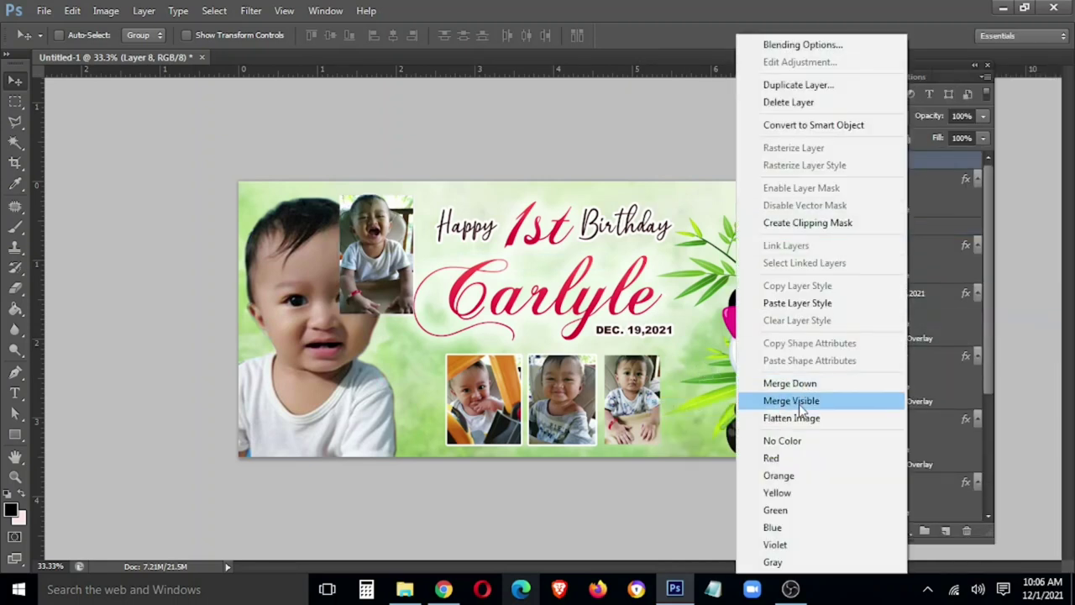
click(798, 303)
Step: Select the top photo's layer and adjust the Layers panel view
right_click(380, 252)
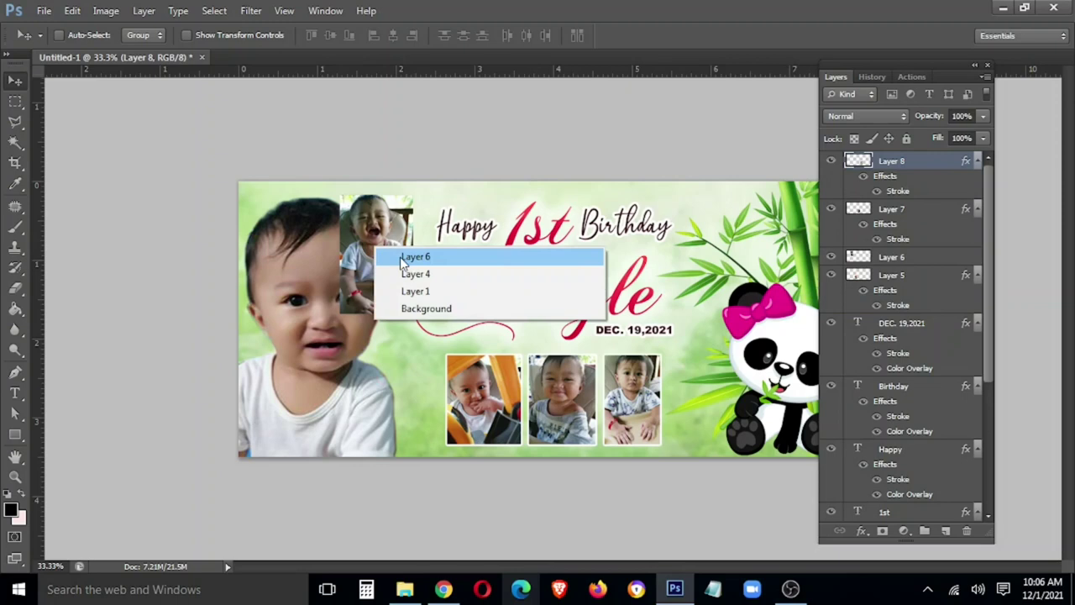
click(402, 258)
scroll(882, 379, down, 2)
drag(891, 579, 929, 497)
Step: Move the laughing-baby photo up-right and enlarge it to about 196%
right_click(344, 299)
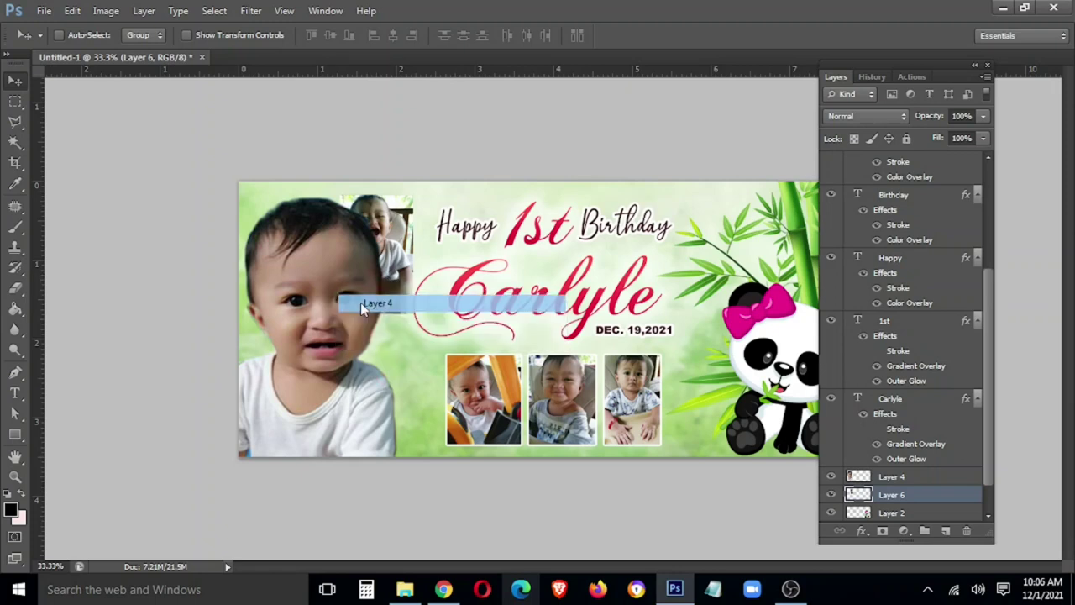
click(370, 302)
right_click(394, 262)
click(420, 271)
drag(420, 265, 443, 252)
key(ctrl+t)
drag(552, 454, 507, 413)
drag(478, 369, 454, 370)
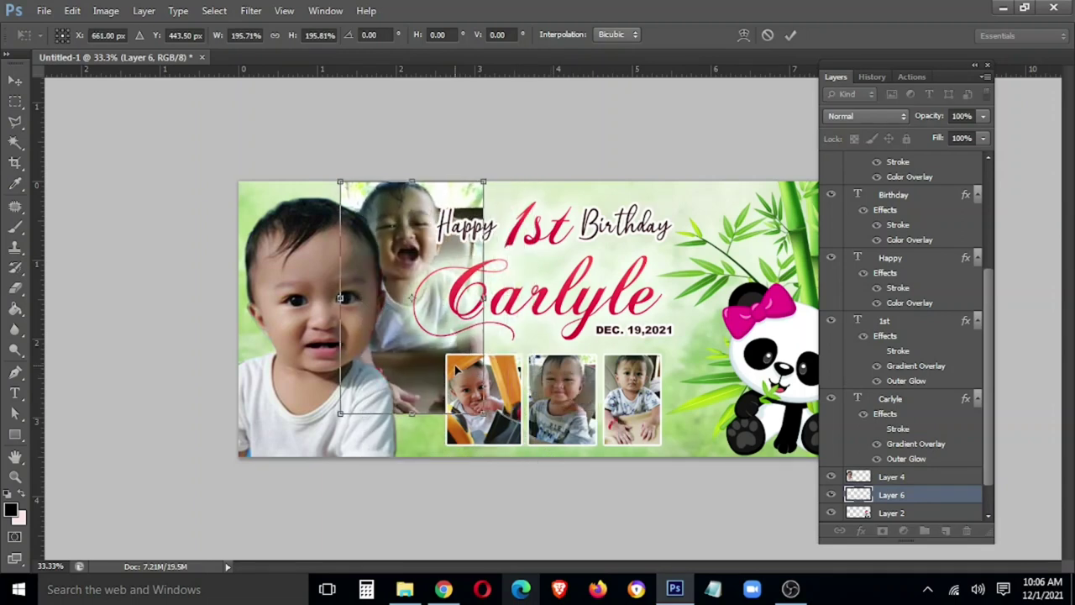
key(Return)
Step: Select the Happy, 1st and Birthday text layers and shift the title right
right_click(468, 237)
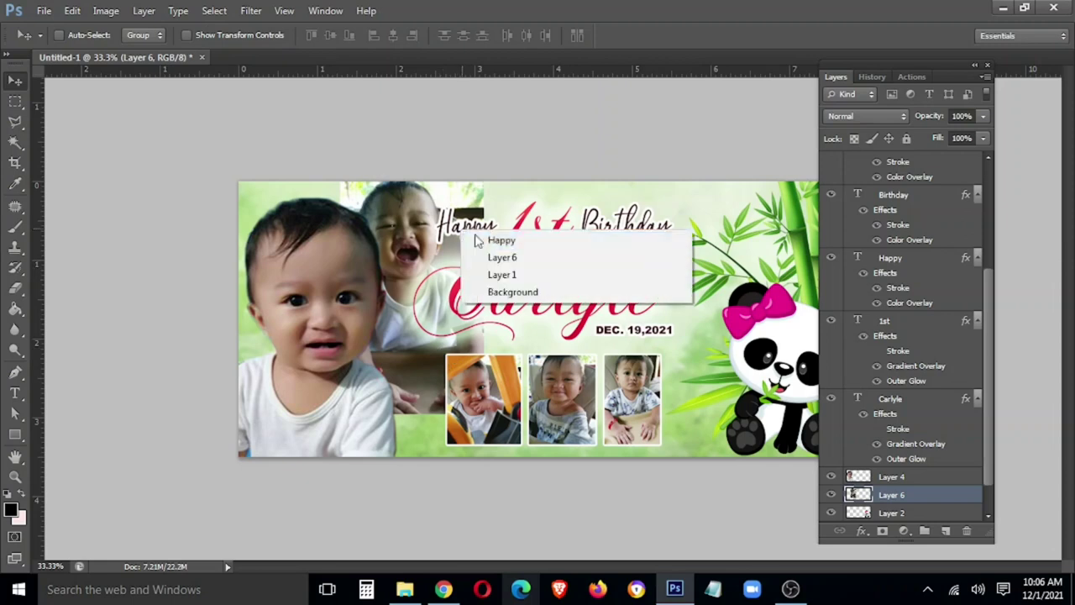
click(483, 239)
right_click(564, 238)
shift+click(571, 239)
right_click(621, 225)
shift+click(628, 230)
drag(618, 220, 640, 230)
Step: Zoom into the title, drag Carlyle right and set the DEC. 19,2021 date beside its tail
key(z)
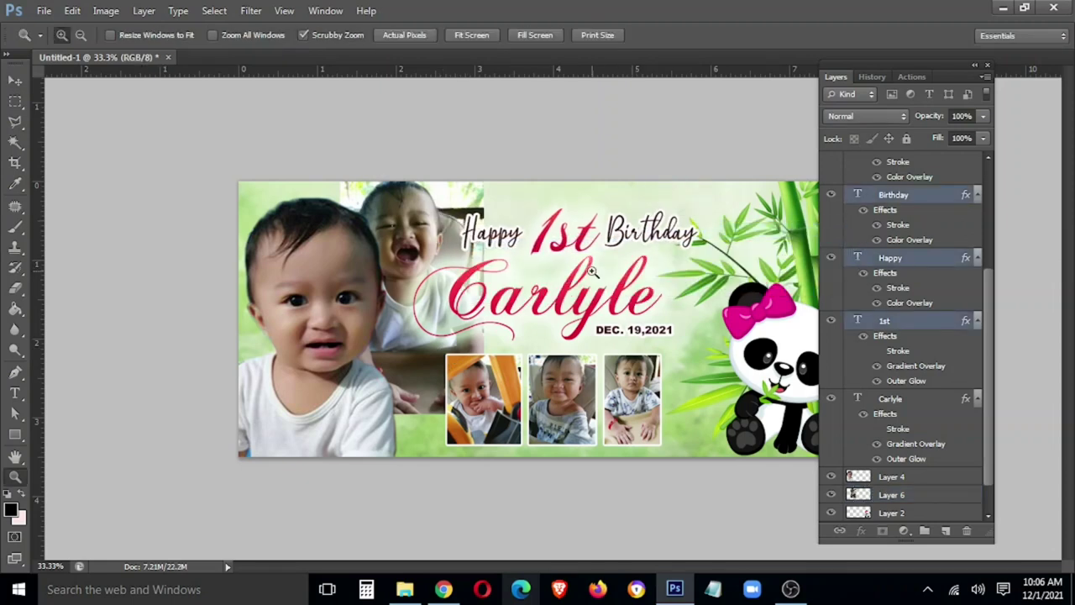
right_click(554, 308)
click(548, 311)
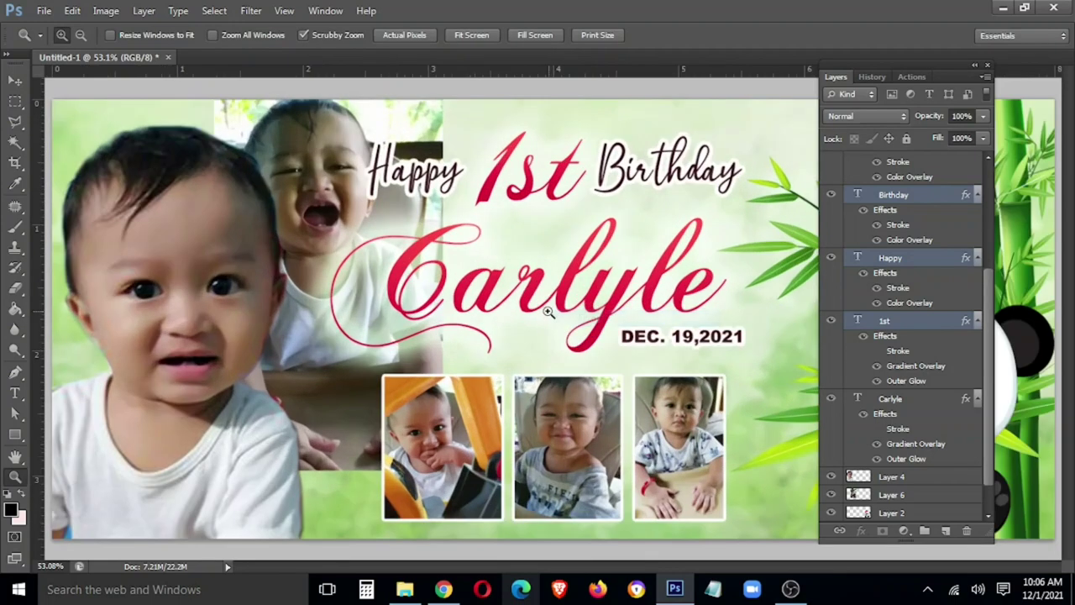
key(v)
right_click(533, 288)
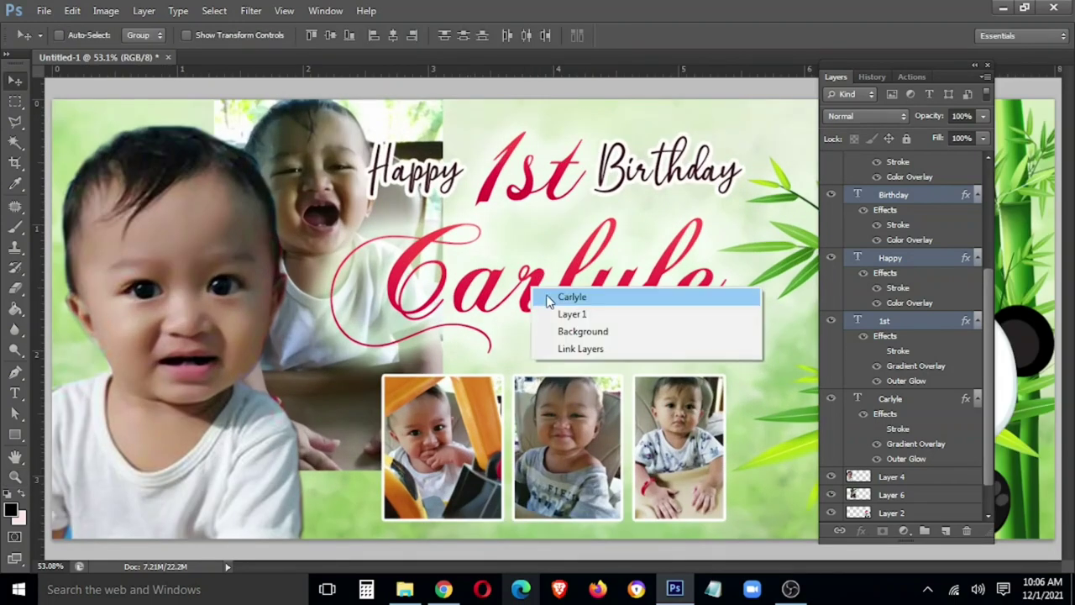
click(559, 297)
mouse_move(531, 291)
mouse_down()
mouse_move(592, 290)
mouse_move(582, 290)
mouse_up()
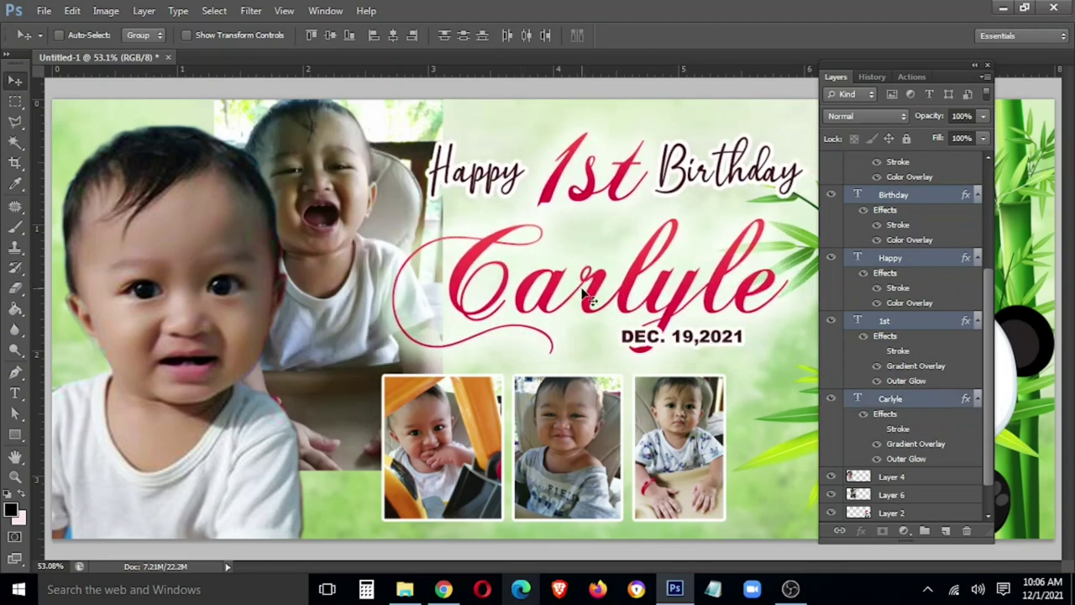
right_click(662, 336)
drag(689, 351, 790, 315)
Step: Select Layer 6 and trace a Polygonal Lasso outline around the laughing-baby photo
right_click(341, 214)
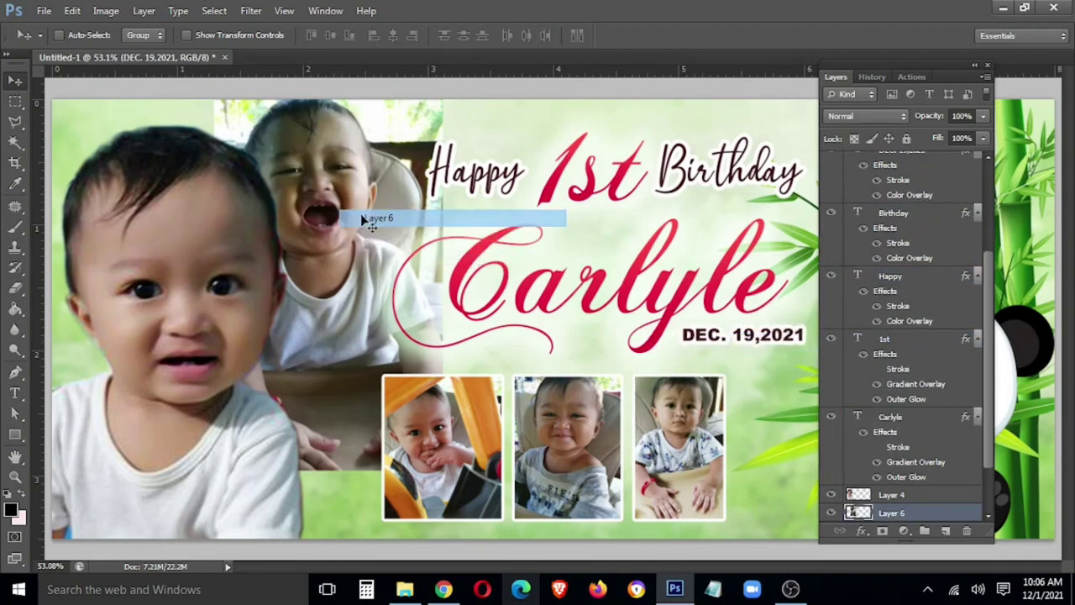
click(358, 219)
key(l)
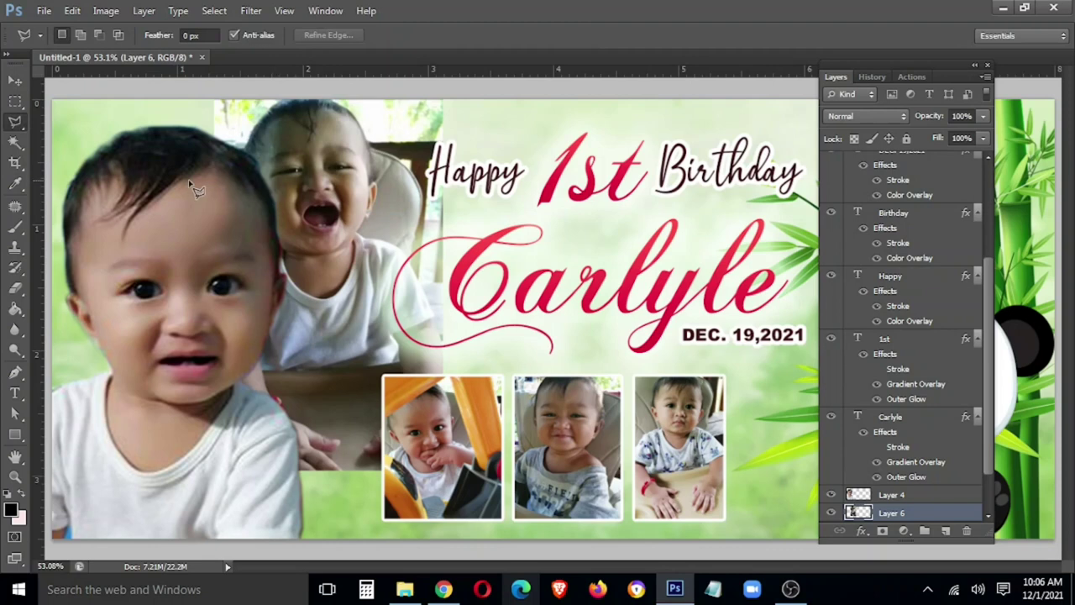
click(197, 213)
click(250, 94)
click(326, 80)
click(370, 94)
click(392, 139)
click(410, 180)
click(424, 227)
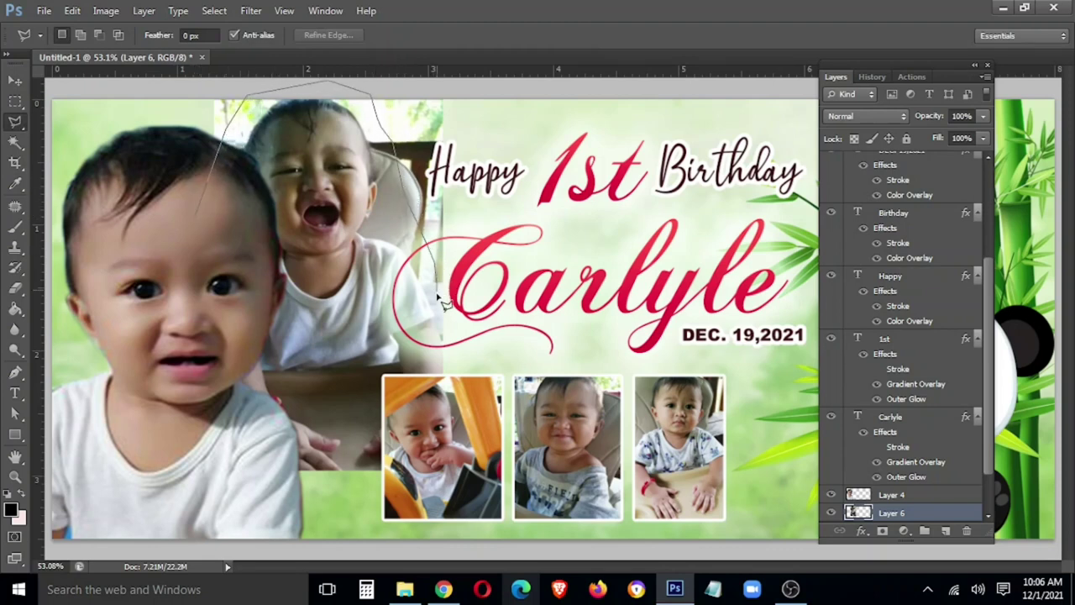
click(437, 370)
click(336, 435)
click(202, 467)
click(300, 535)
click(504, 498)
click(592, 370)
click(602, 155)
click(475, 78)
click(248, 82)
click(154, 109)
double_click(143, 210)
Step: Feather the selection by 50 px, delete twice to fade the photo's edges, then deselect
right_click(200, 143)
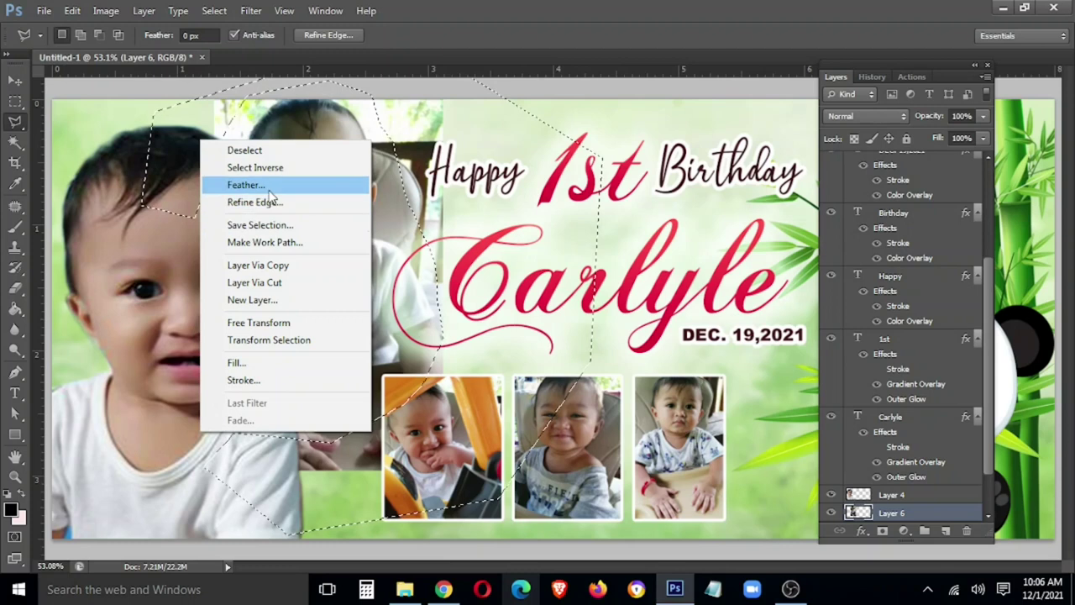
click(267, 182)
text(50)
key(Return)
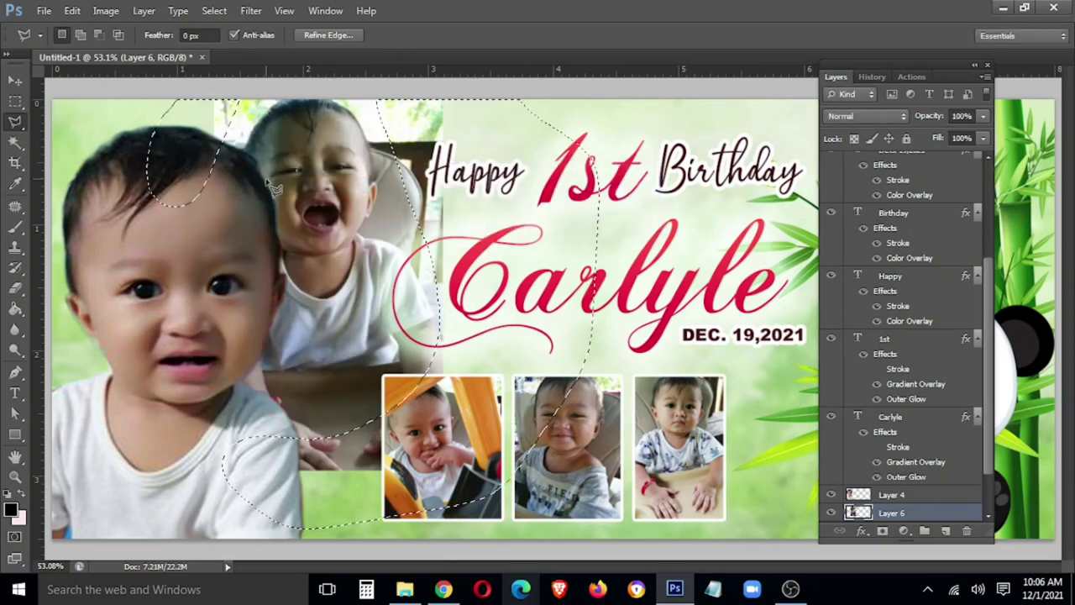
key(Delete)
key(Delete)
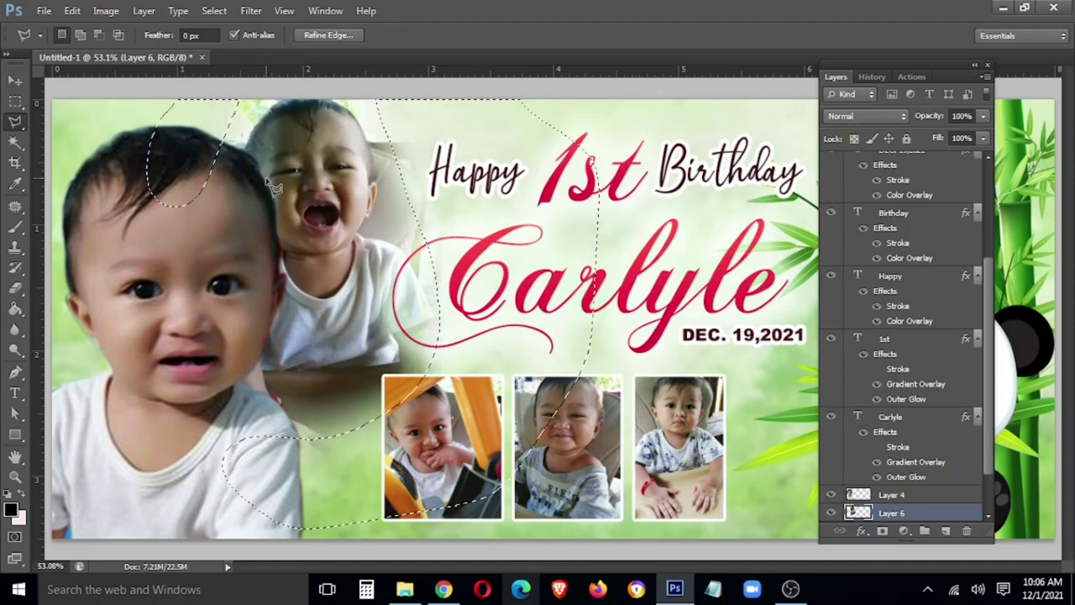
key(Delete)
key(Delete)
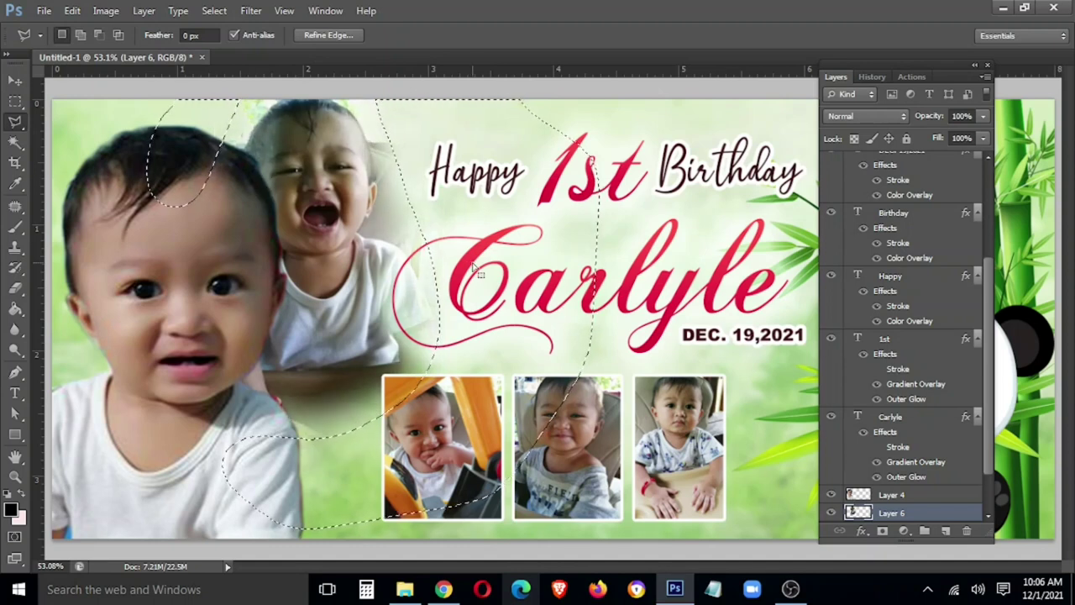
key(ctrl+d)
Step: Scale the laughing-baby photo up to about 110%
key(v)
key(ctrl+t)
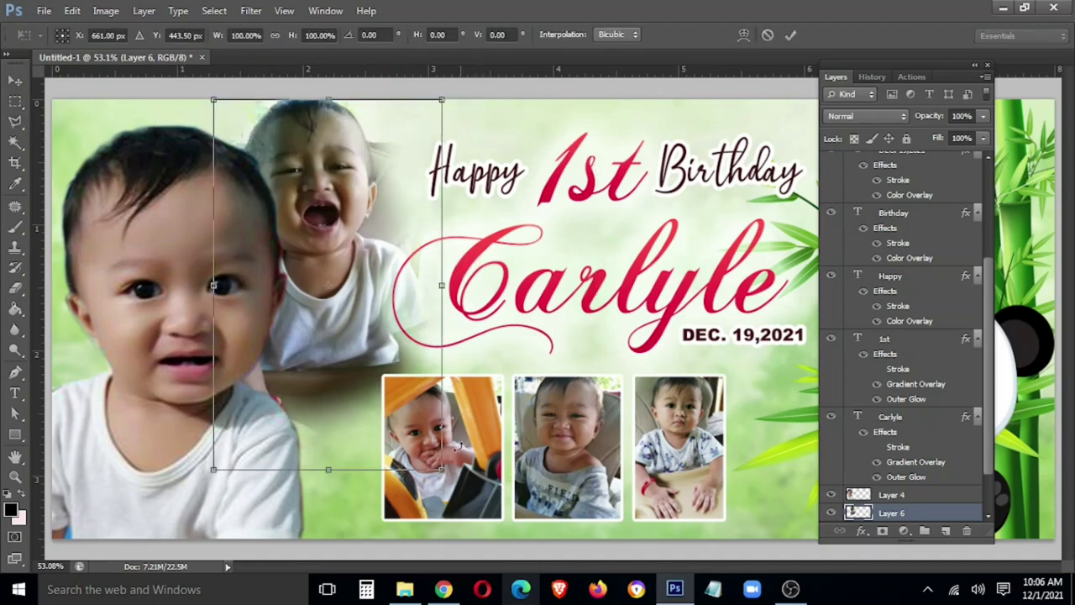
drag(445, 469, 467, 506)
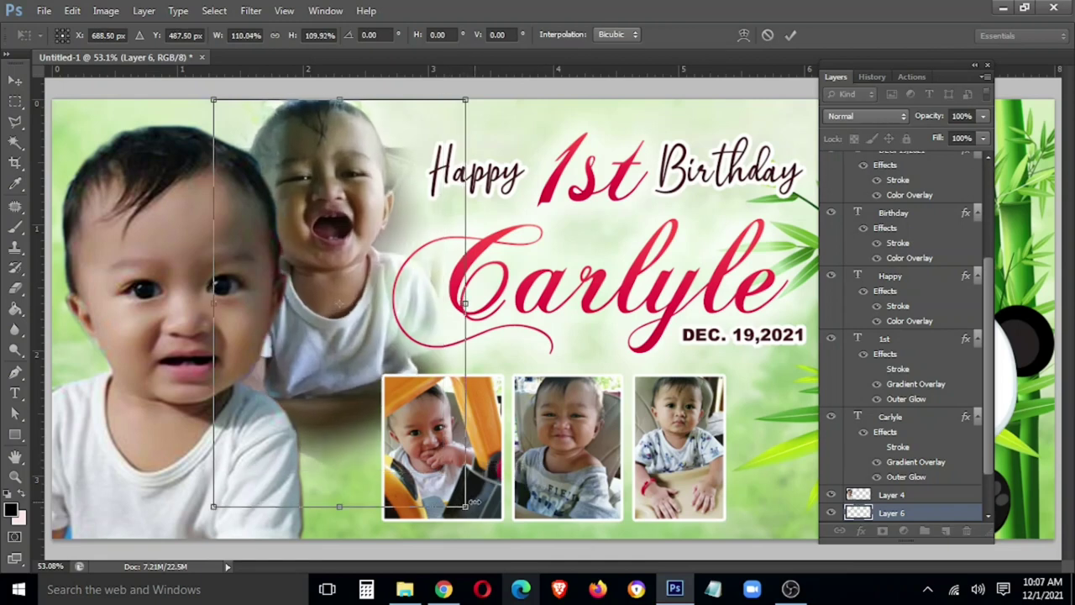
Step: Commit the 110% resize and set the laughing-baby layer's opacity to 86%
key(Return)
key(5)
key(8)
key(6)
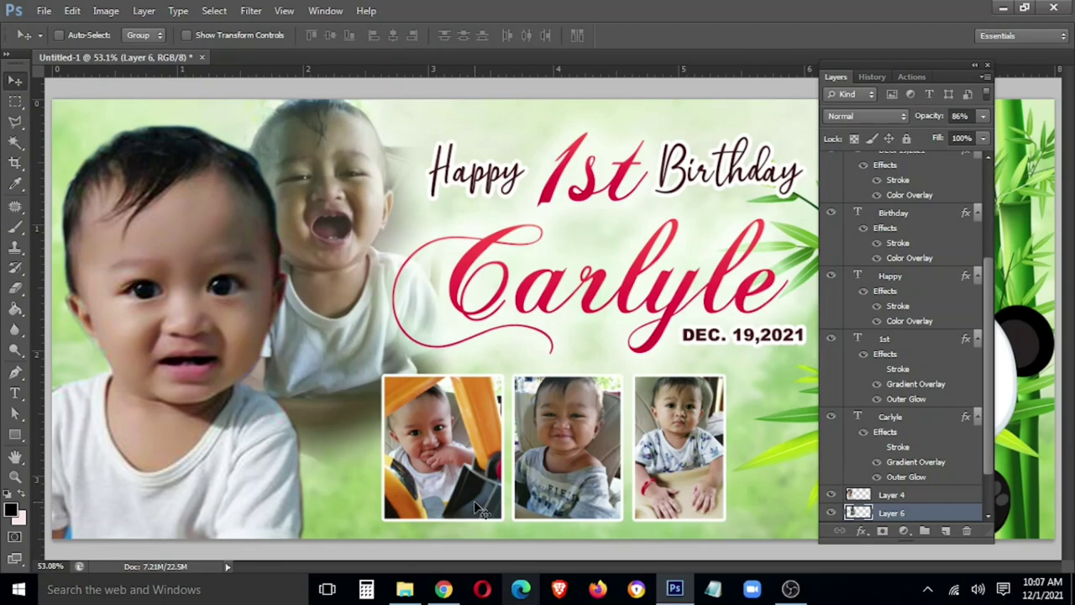
key(ctrl+minus)
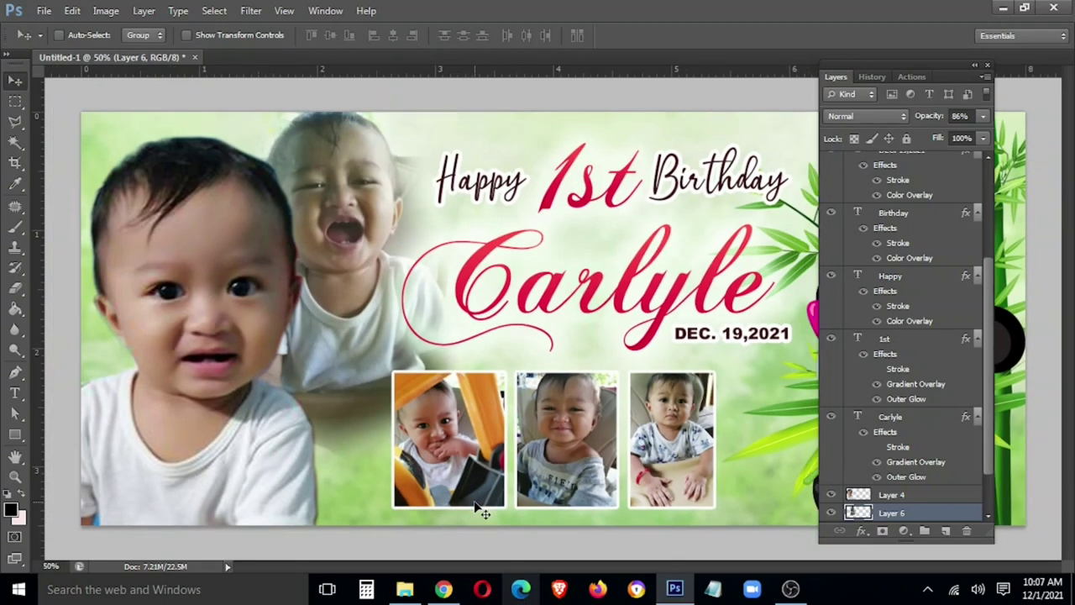
Step: Brighten the laughing-baby photo with two Curves lifts, then zoom out to the whole banner
key(ctrl+m)
drag(167, 72, 652, 135)
drag(652, 305, 644, 292)
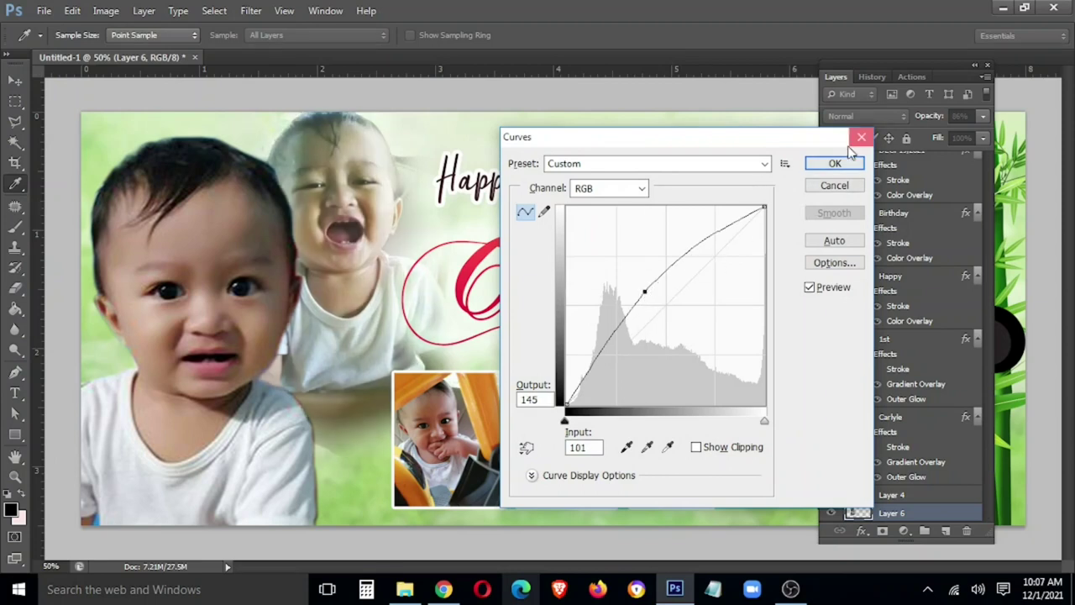
click(834, 163)
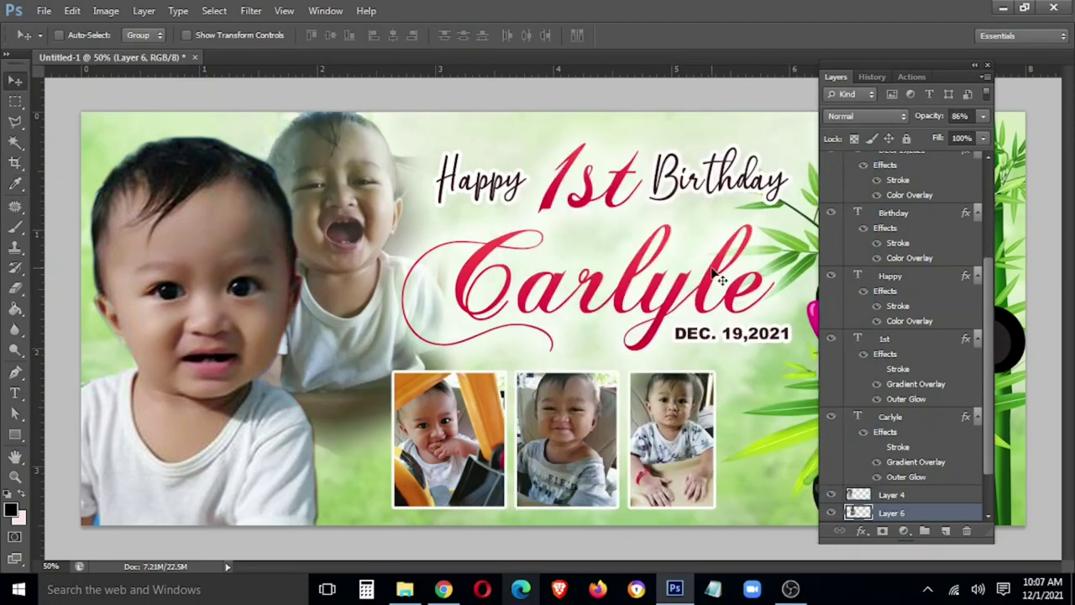
key(ctrl+m)
drag(653, 305, 658, 282)
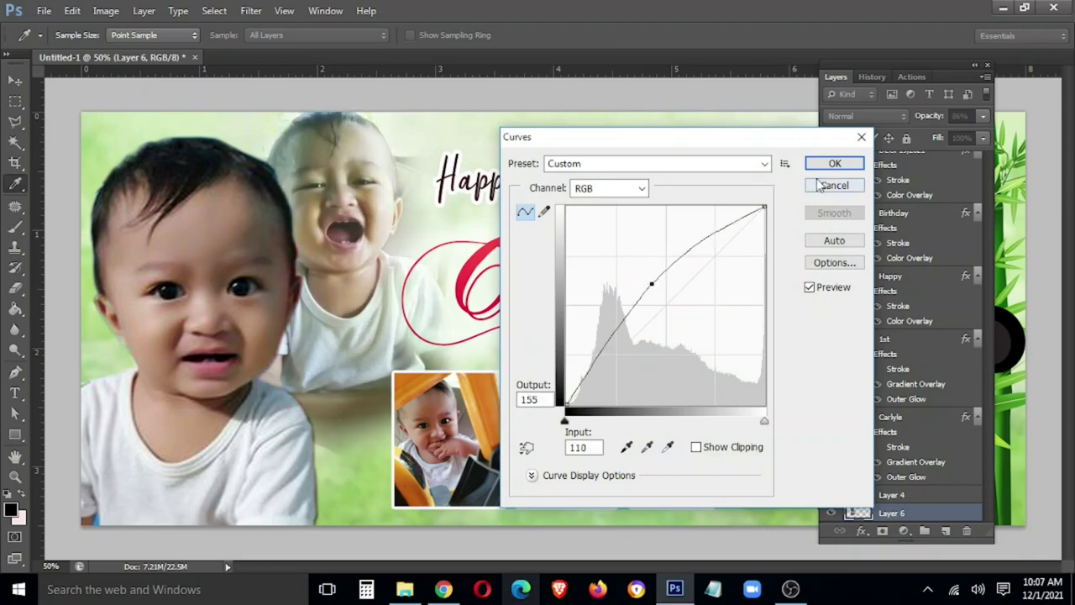
click(834, 166)
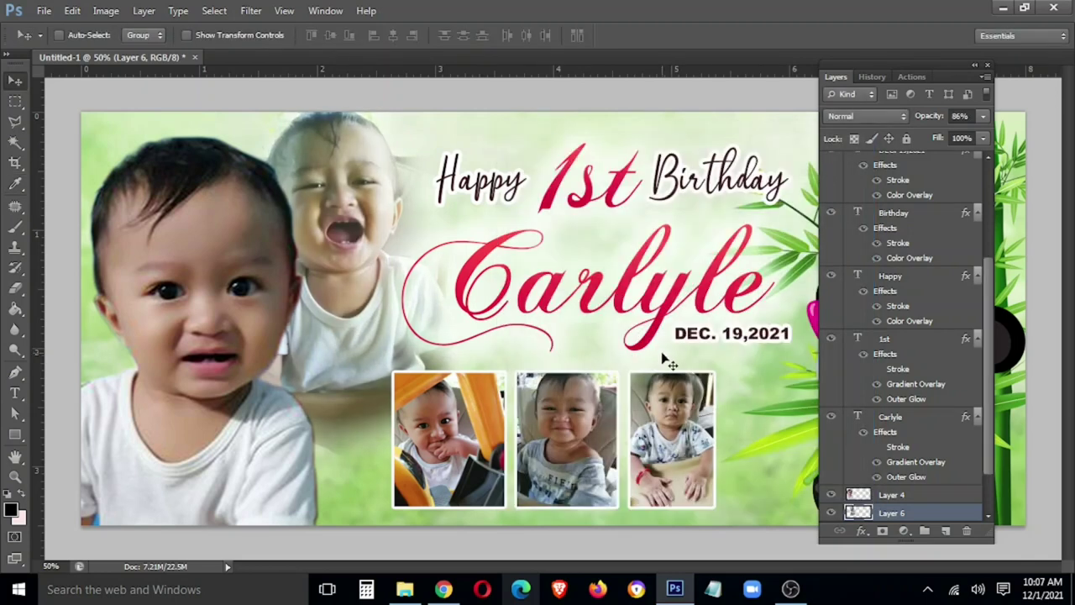
key(ctrl+minus)
key(ctrl+minus)
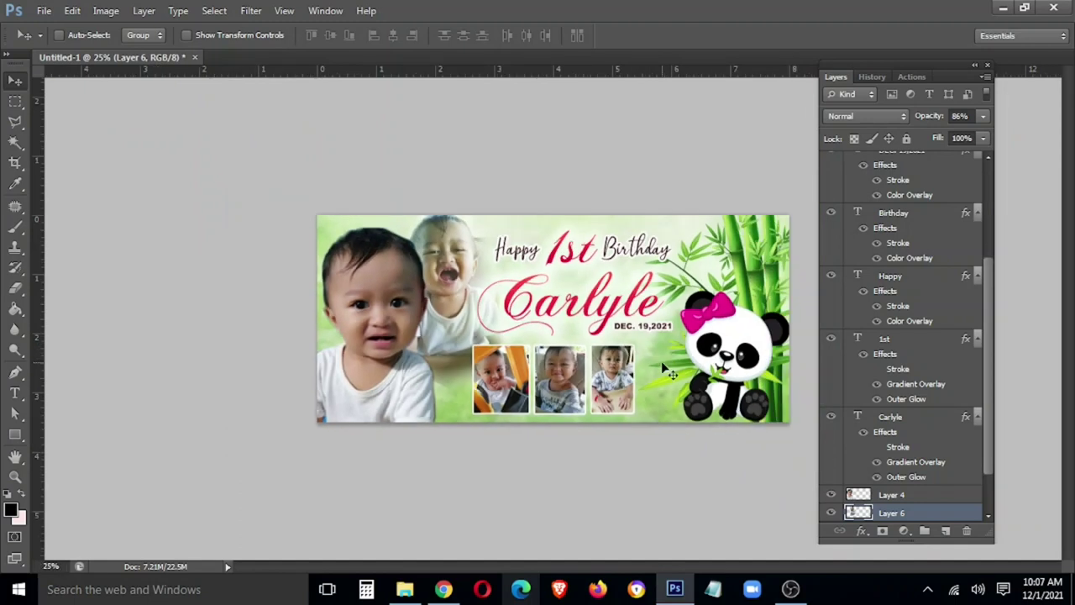
key(ctrl+shift+s)
click(267, 380)
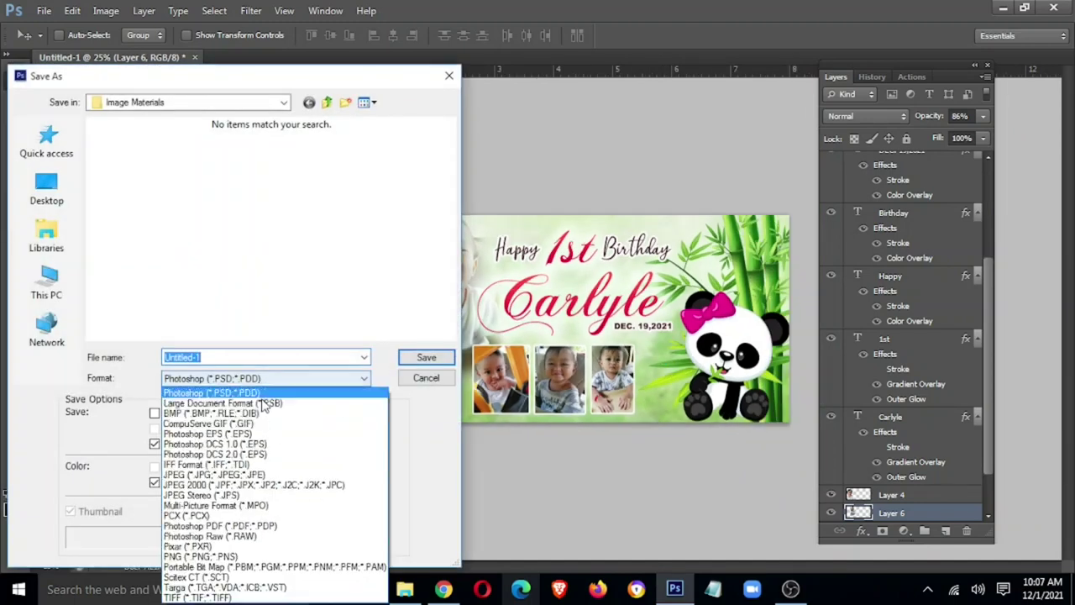
click(289, 475)
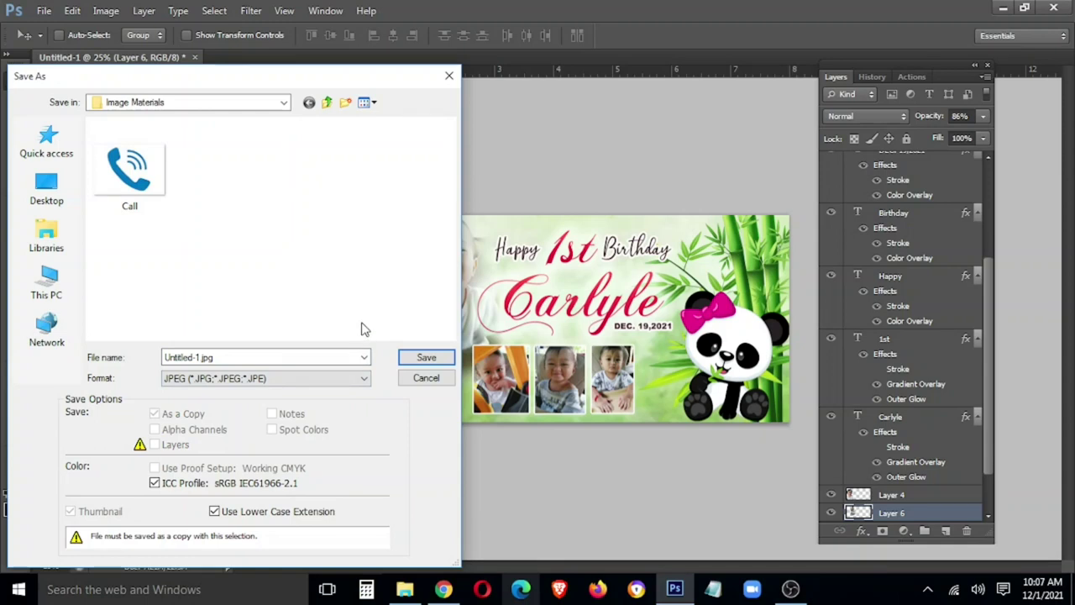
key(Escape)
key(m)
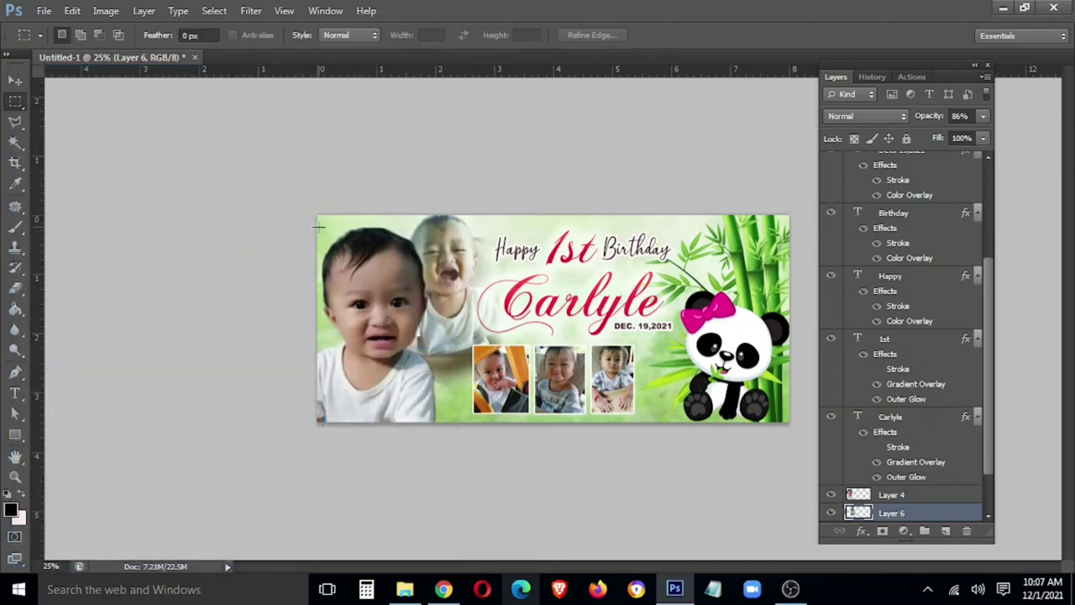
Step: Make a frame-shaped selection just inside the banner's edges with outer and inner marquees
key(ctrl+plus)
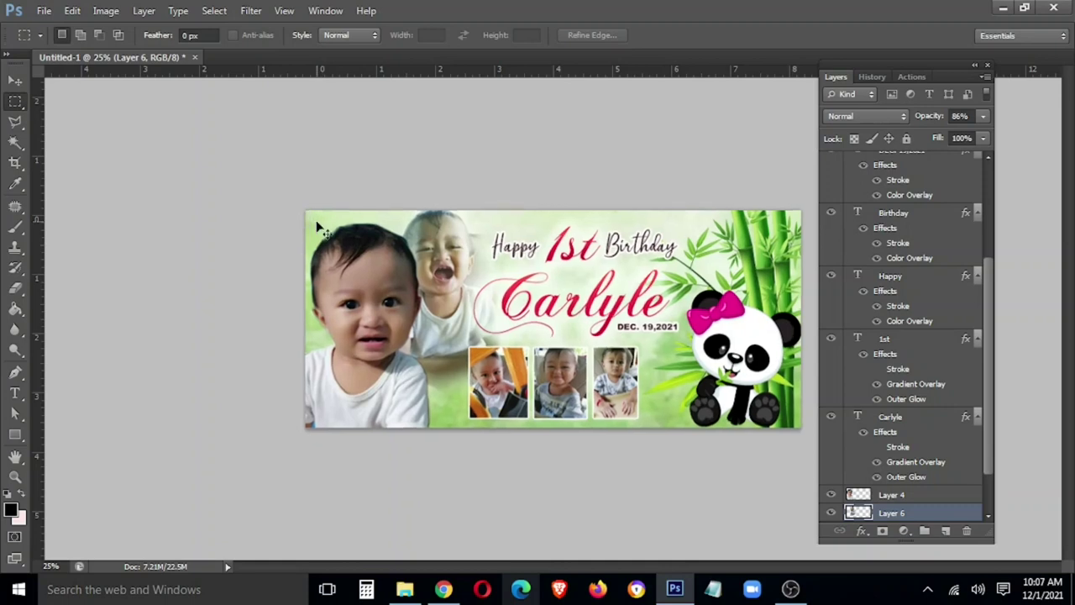
key(ctrl+plus)
key(Tab)
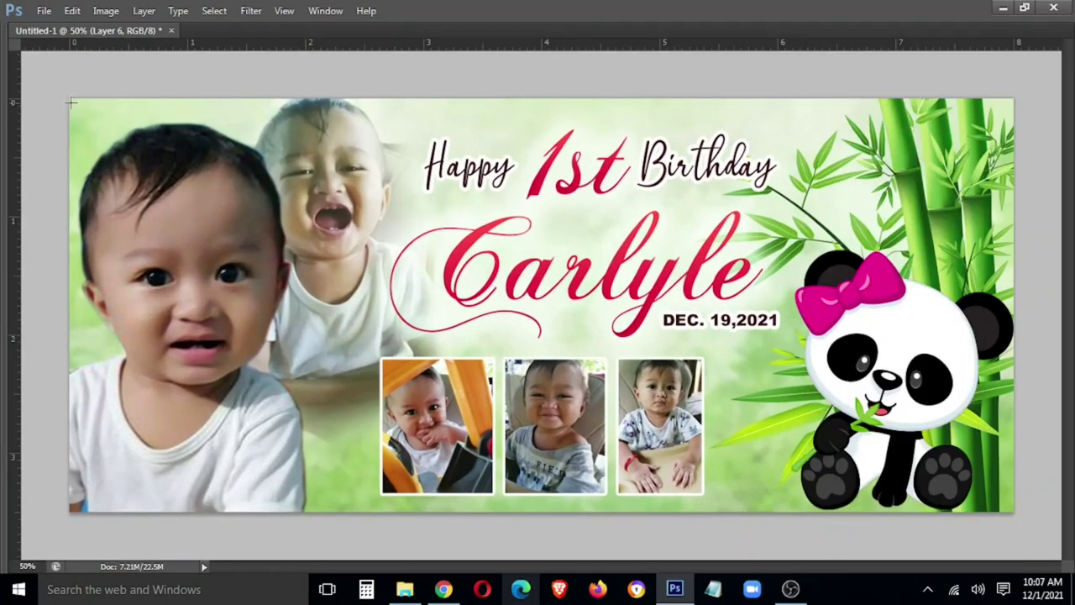
drag(75, 104, 1011, 502)
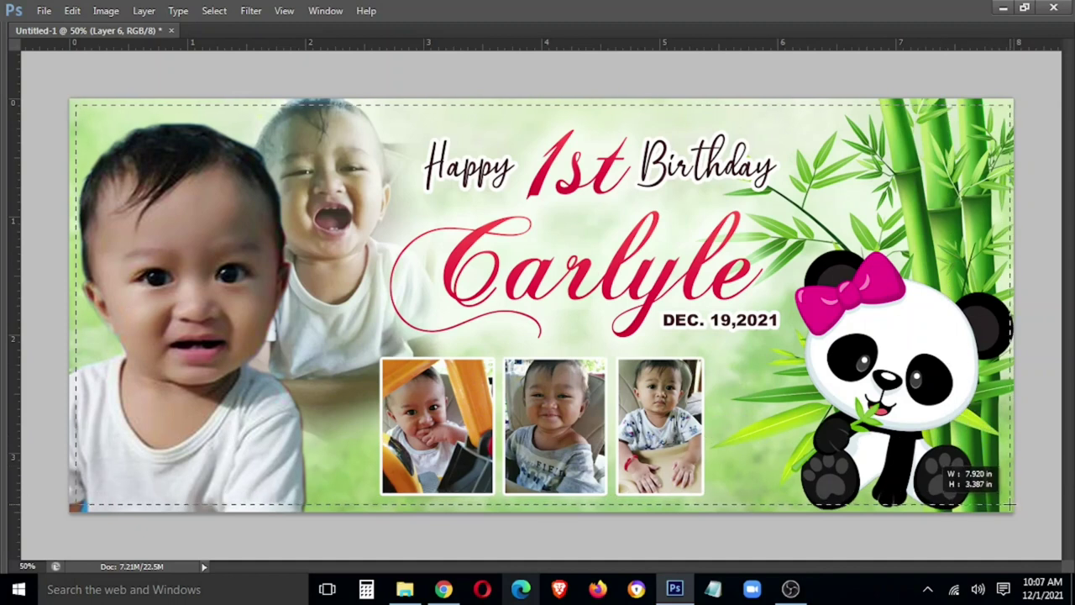
drag(1011, 502, 1008, 507)
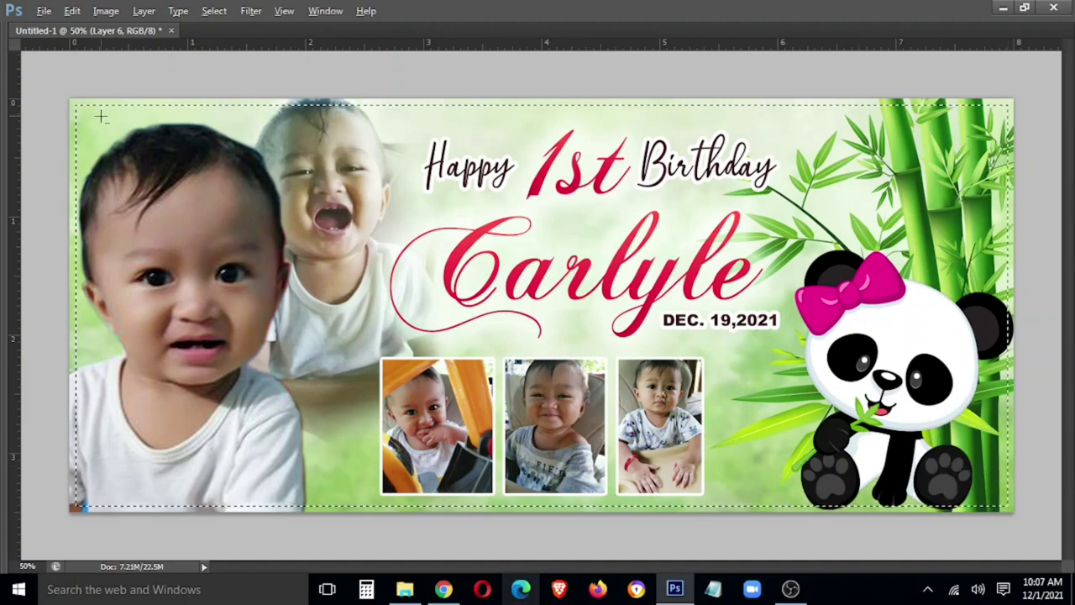
drag(82, 112, 1005, 502)
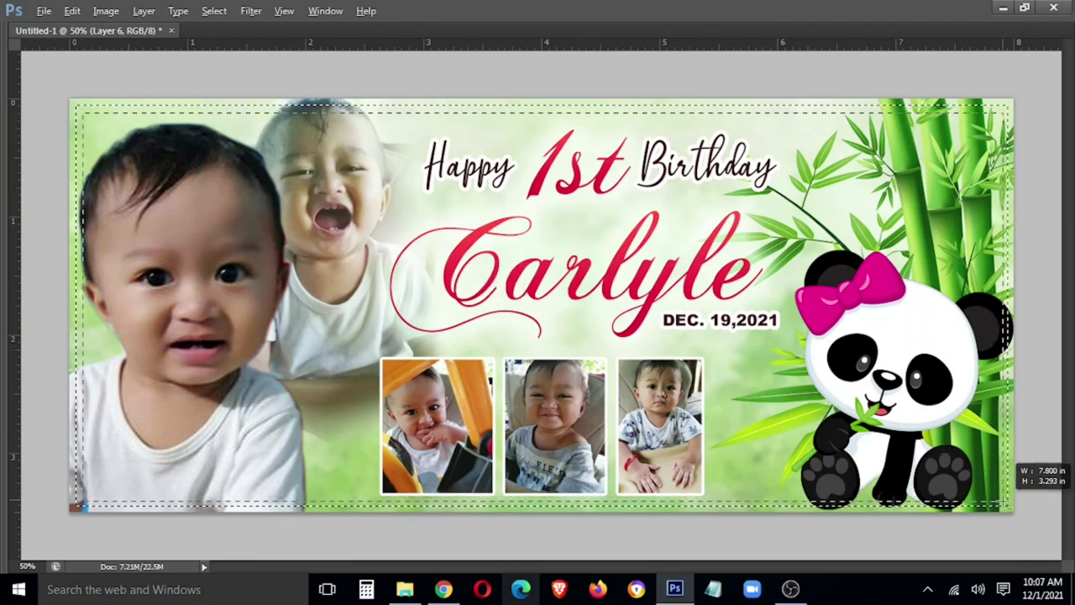
right_click(890, 112)
click(607, 231)
Step: Copy the frame strip of the green background Layer 1 onto a new layer with Layer Via Copy
key(Tab)
scroll(933, 445, down, 2)
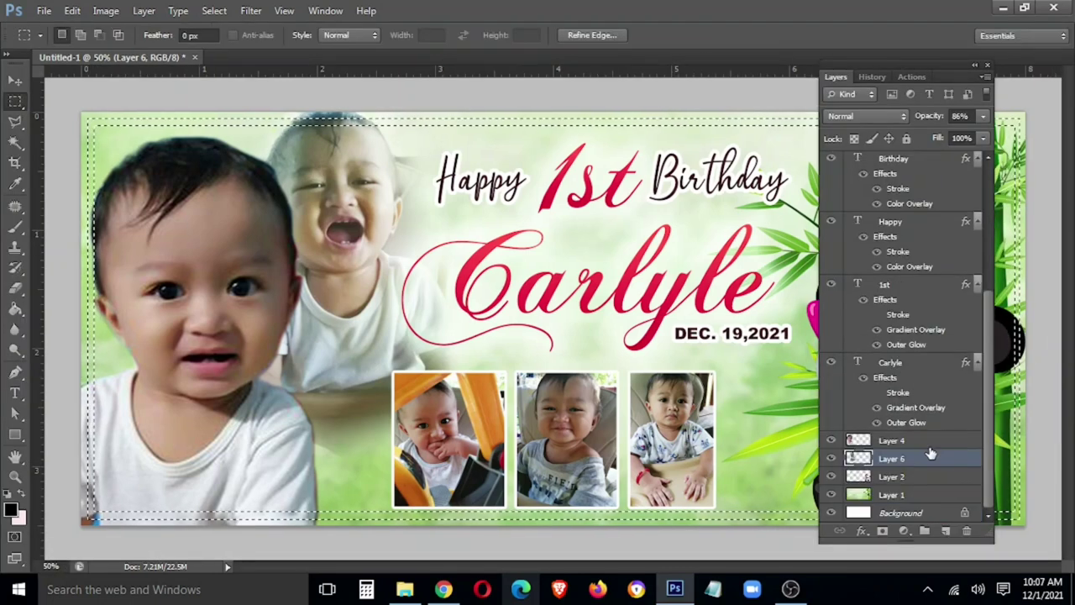
click(895, 495)
right_click(662, 378)
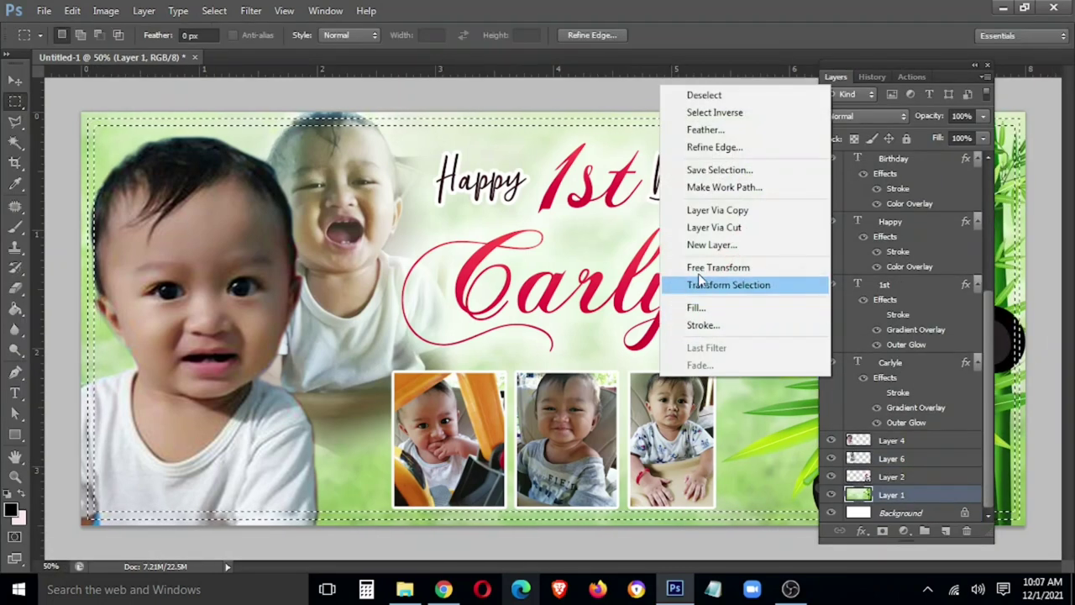
click(720, 210)
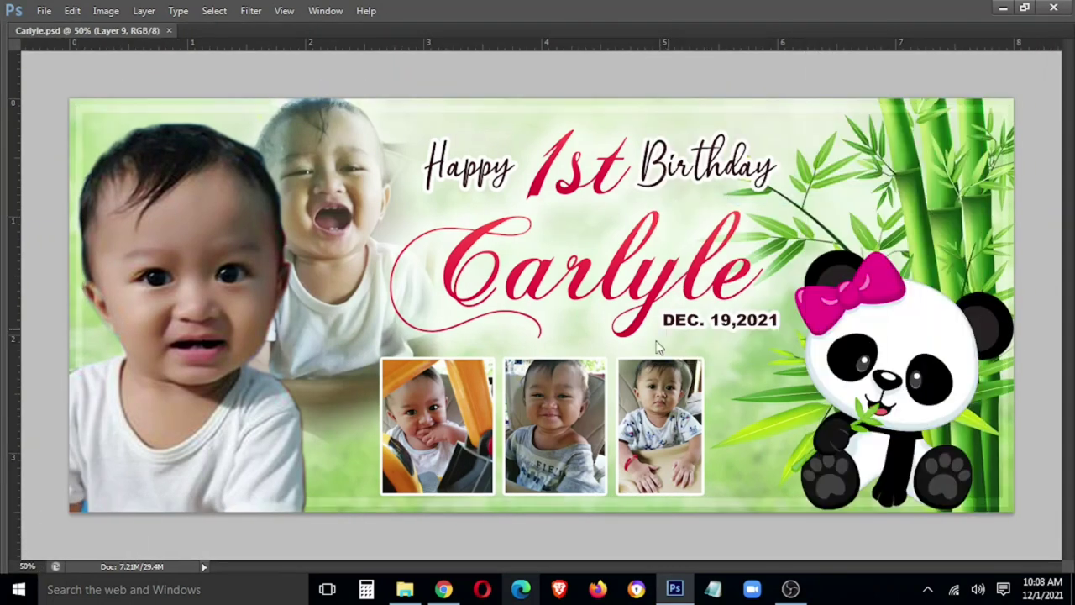
Step: Darken the copied frame strip with Curves, redoing it with a gentler curve
key(ctrl+m)
drag(665, 306, 710, 351)
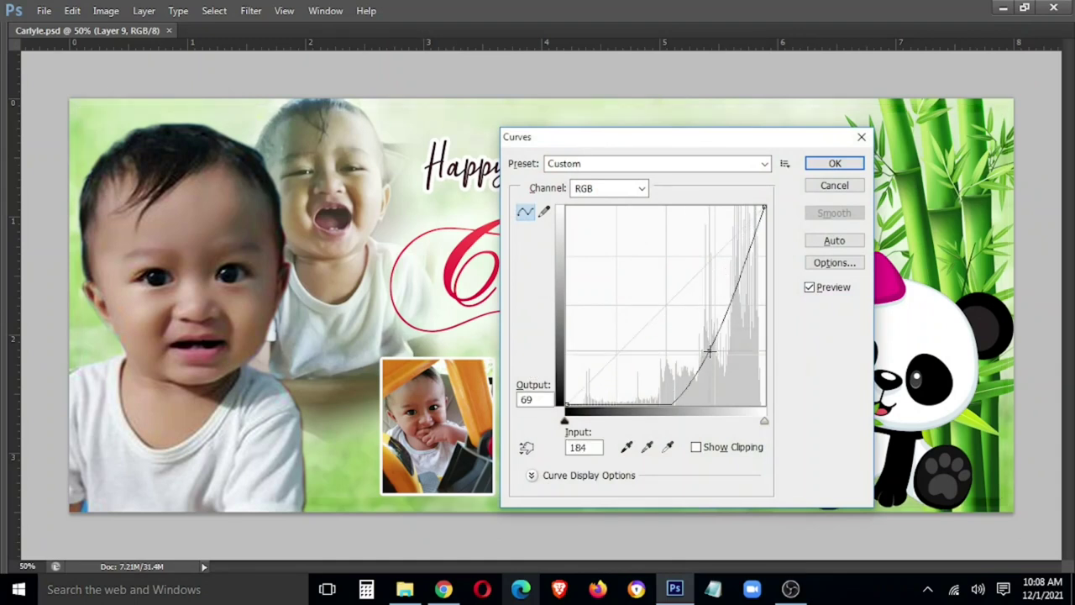
click(833, 185)
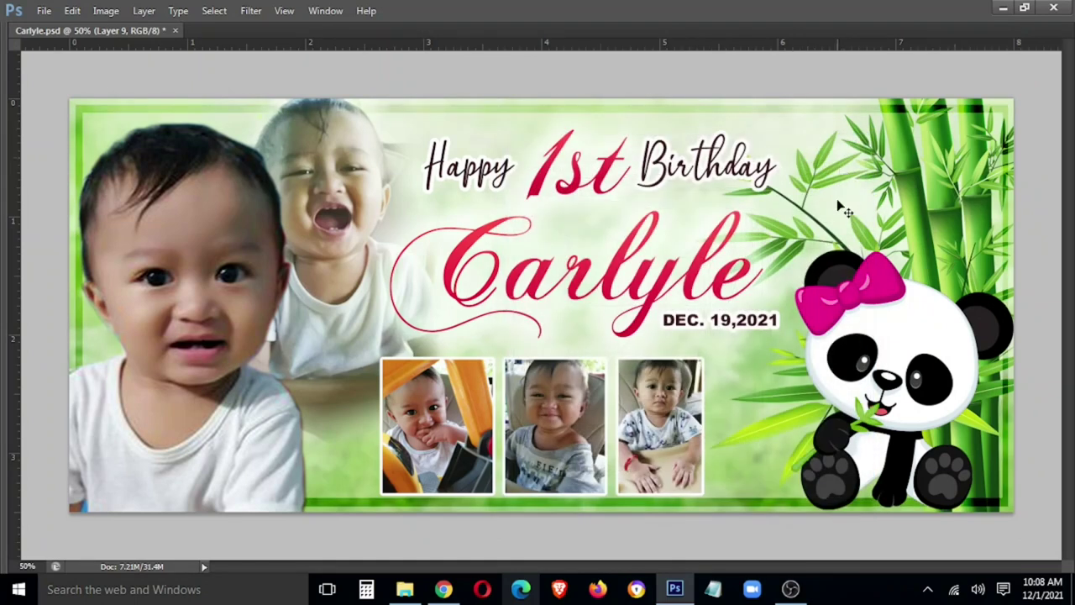
key(ctrl+m)
drag(664, 302, 684, 321)
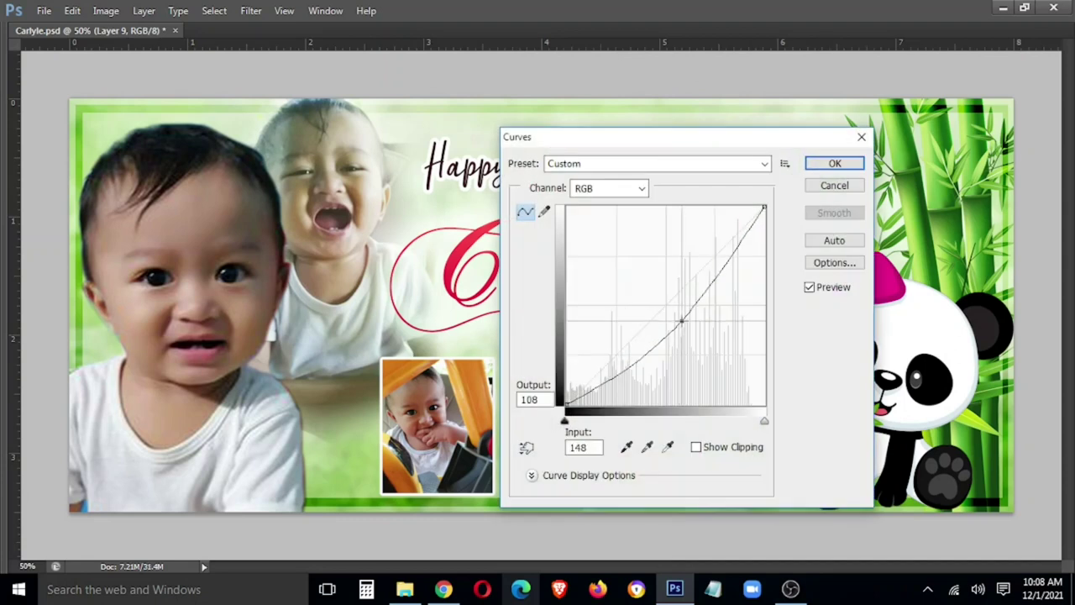
click(835, 163)
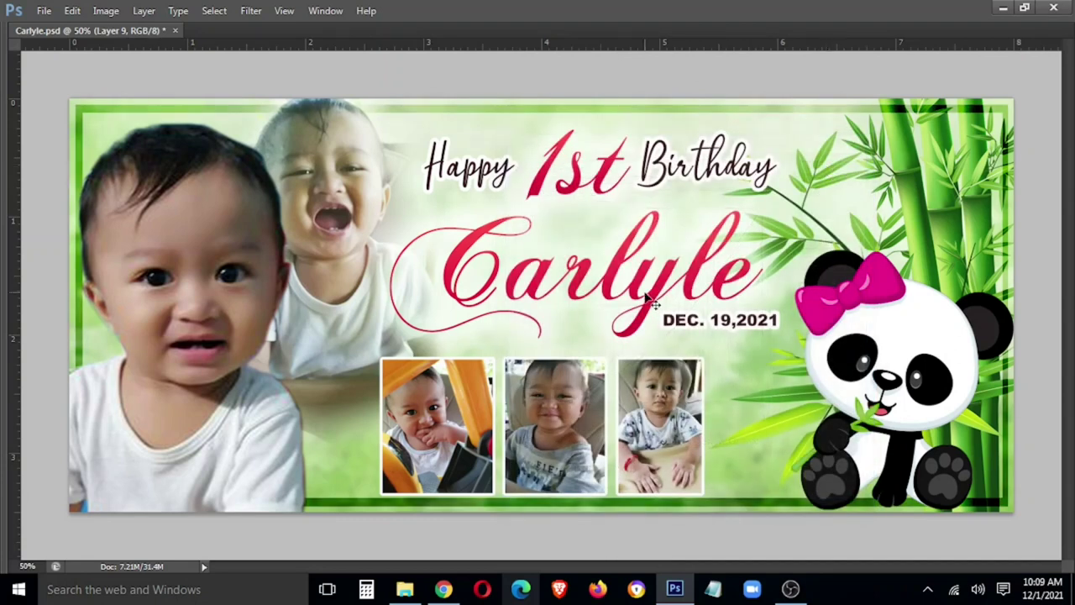
key(ctrl+plus)
key(ctrl+plus)
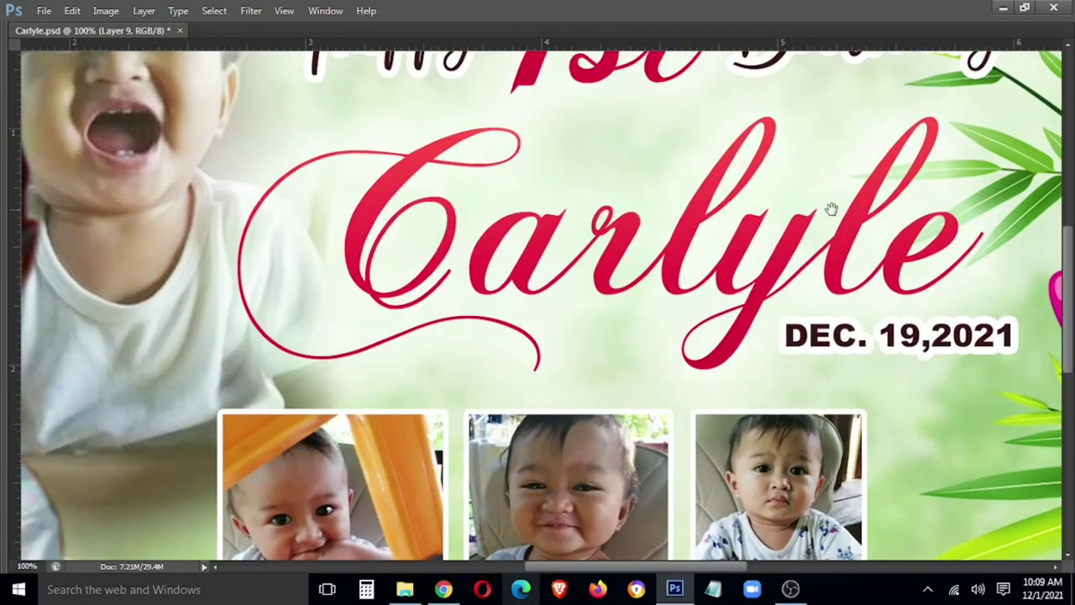
Step: Lasso and remove the border pieces crossing the top-right bamboo stalks and leaves
drag(830, 208, 367, 346)
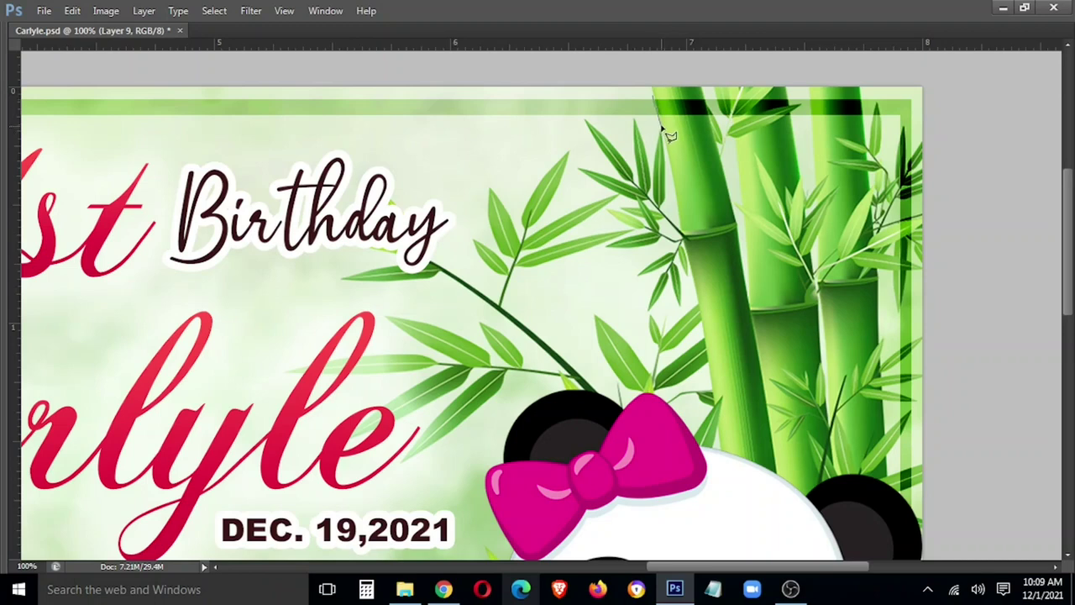
drag(663, 133, 714, 116)
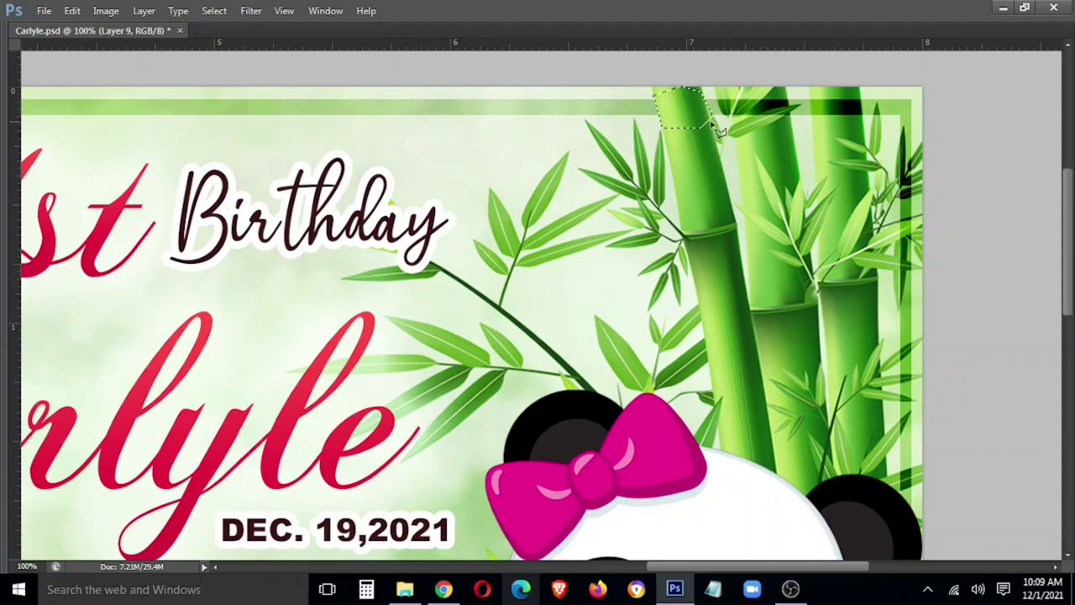
key(ctrl+d)
mouse_move(798, 116)
mouse_down()
mouse_move(753, 99)
mouse_move(814, 148)
mouse_move(742, 174)
mouse_up()
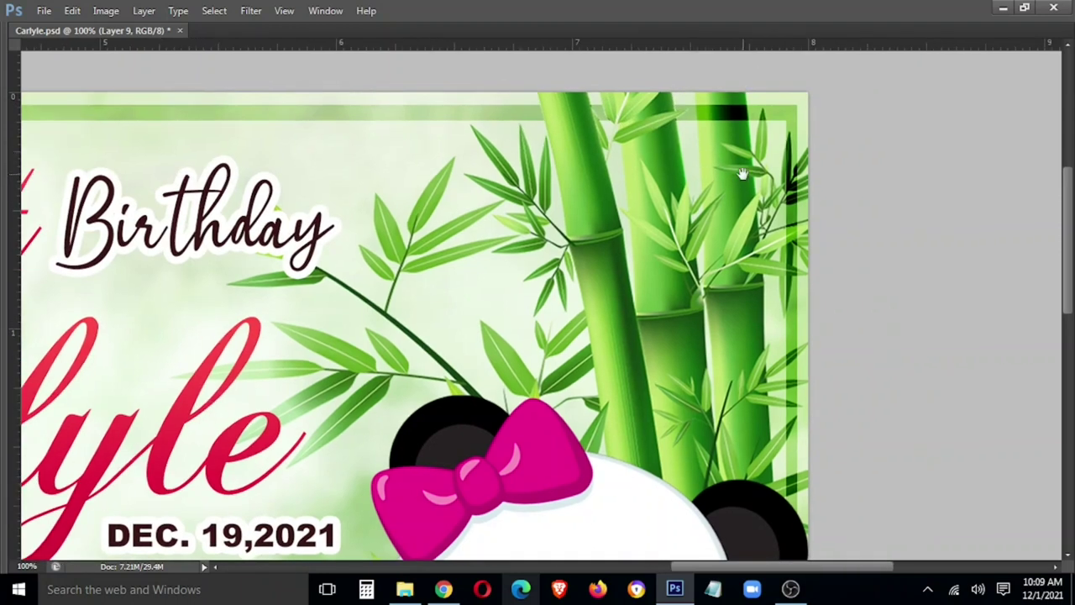
mouse_move(727, 110)
mouse_down()
mouse_move(695, 105)
mouse_move(700, 127)
mouse_move(747, 126)
mouse_move(745, 99)
mouse_move(765, 163)
mouse_up()
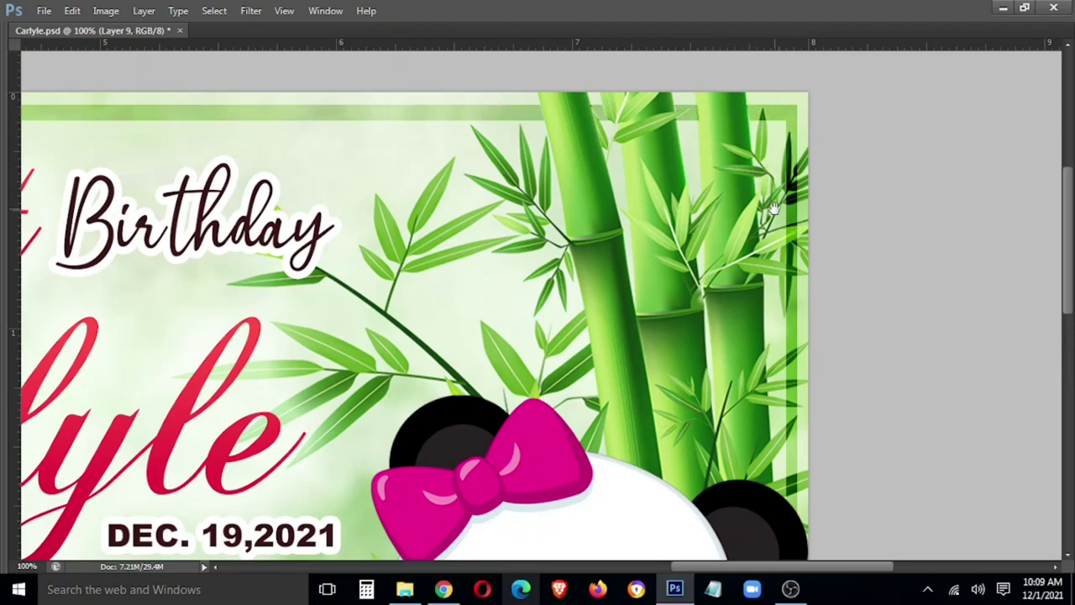
drag(773, 208, 723, 220)
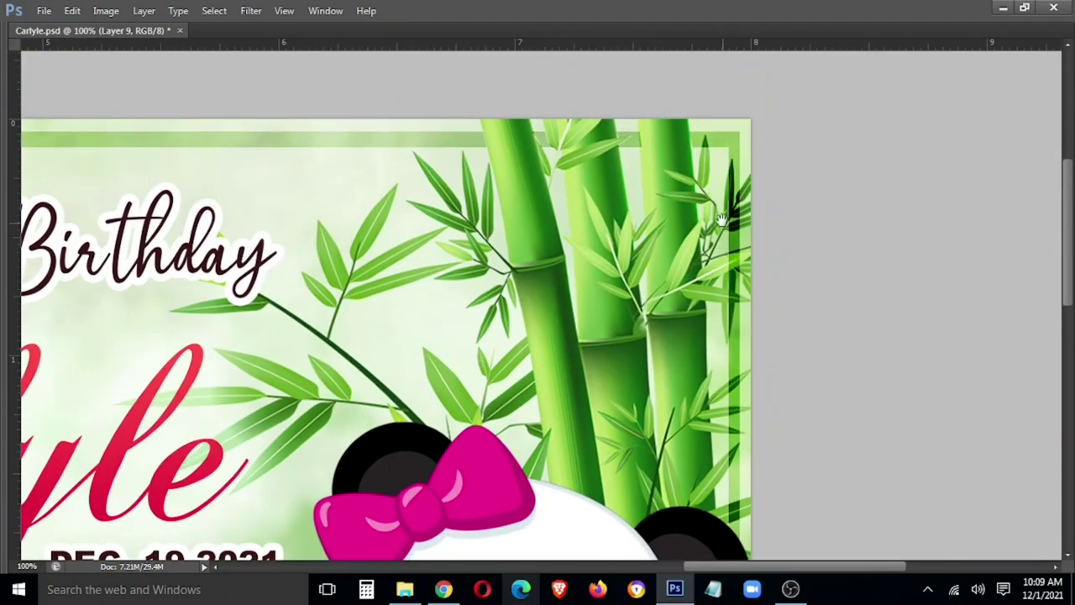
mouse_move(720, 189)
mouse_down()
mouse_move(735, 159)
mouse_move(733, 206)
mouse_move(743, 200)
mouse_up()
mouse_move(744, 230)
mouse_down()
mouse_move(744, 299)
mouse_move(739, 253)
mouse_up()
click(712, 209)
Step: Clear the border piece over the bamboo lower down the right edge
drag(761, 353, 760, 279)
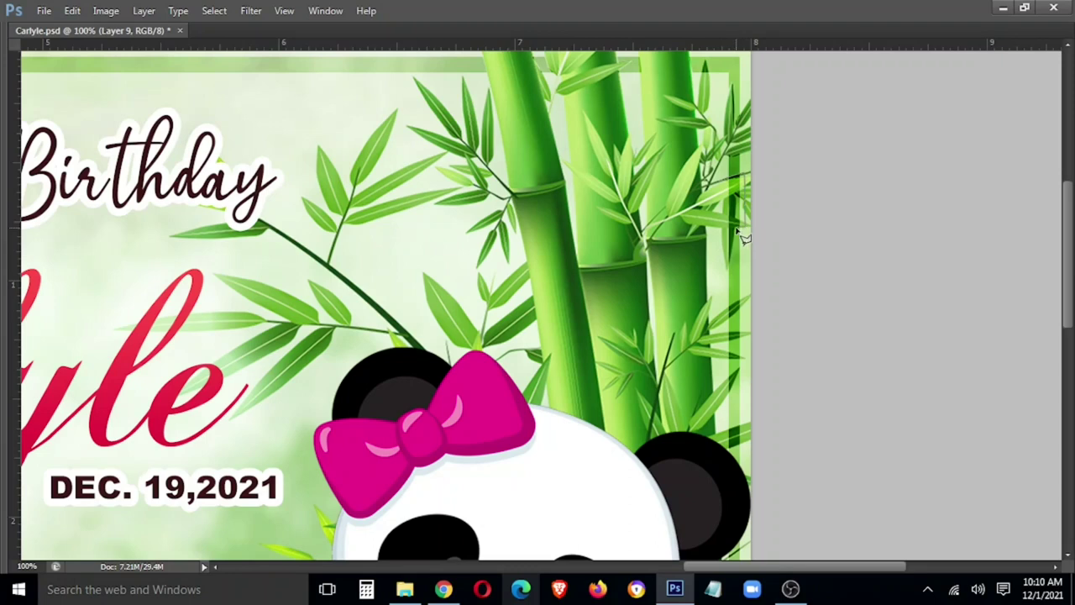
drag(730, 273, 703, 247)
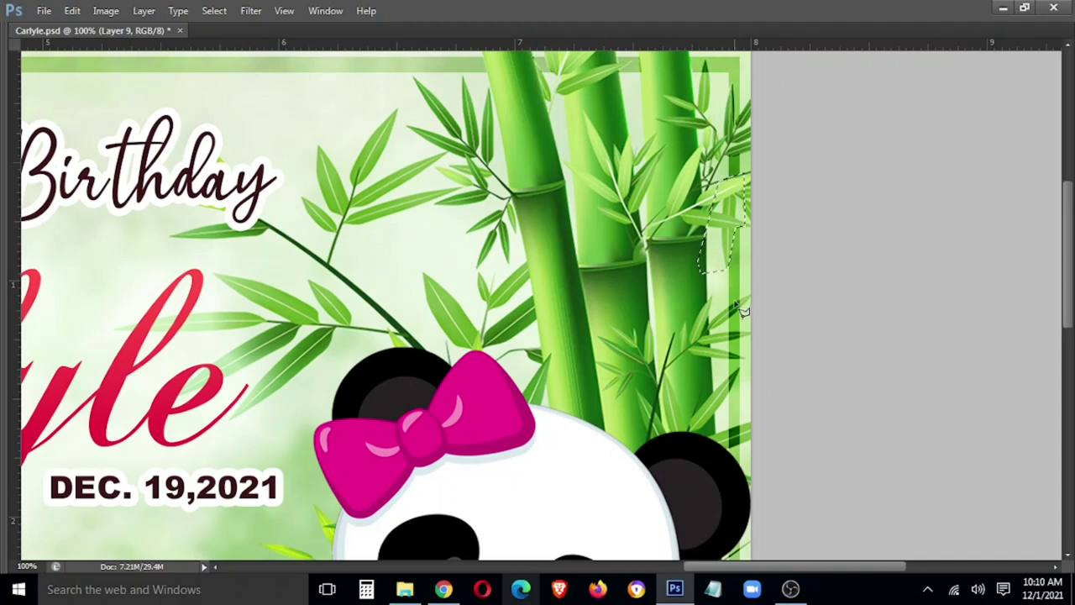
scroll(714, 249, down, 3)
scroll(727, 247, down, 1)
click(726, 242)
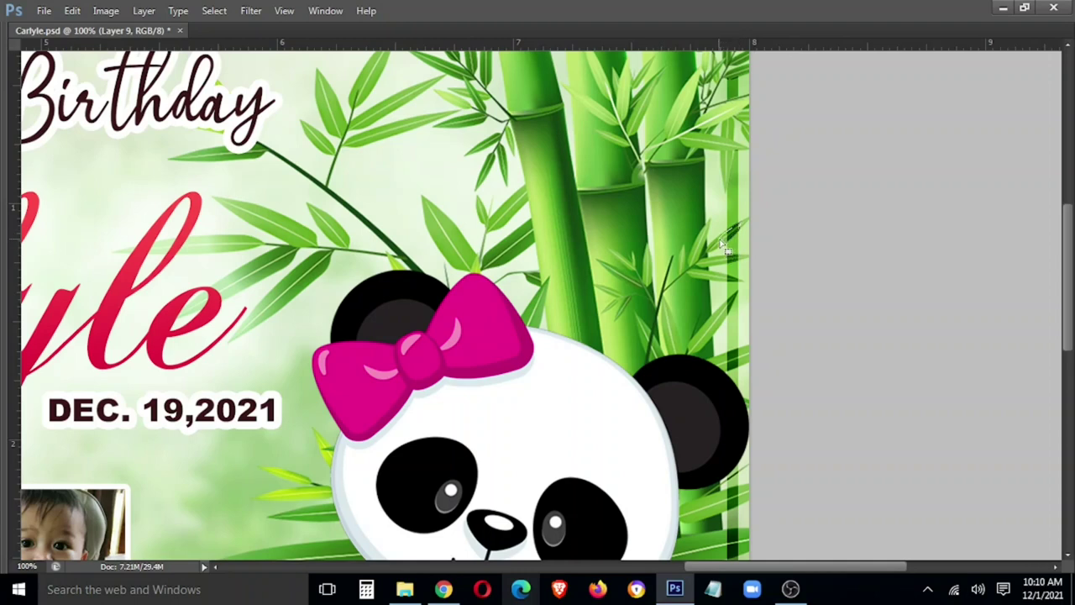
Step: Select the leaf-tip border piece and move it down, then select the border by the panda's ear
drag(726, 240, 721, 261)
mouse_move(715, 267)
mouse_down()
mouse_move(747, 284)
mouse_move(728, 285)
mouse_up()
drag(725, 318, 755, 356)
drag(720, 362, 744, 387)
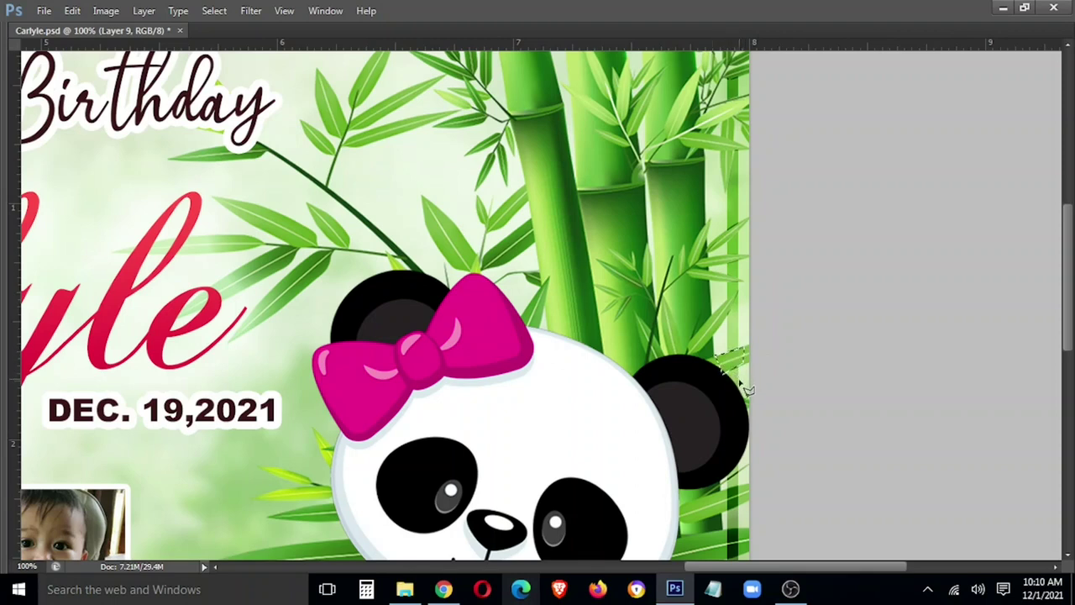
scroll(740, 378, down, 3)
Step: Remove the border piece beside the panda's ear with a Polygonal Lasso outline
scroll(727, 361, down, 1)
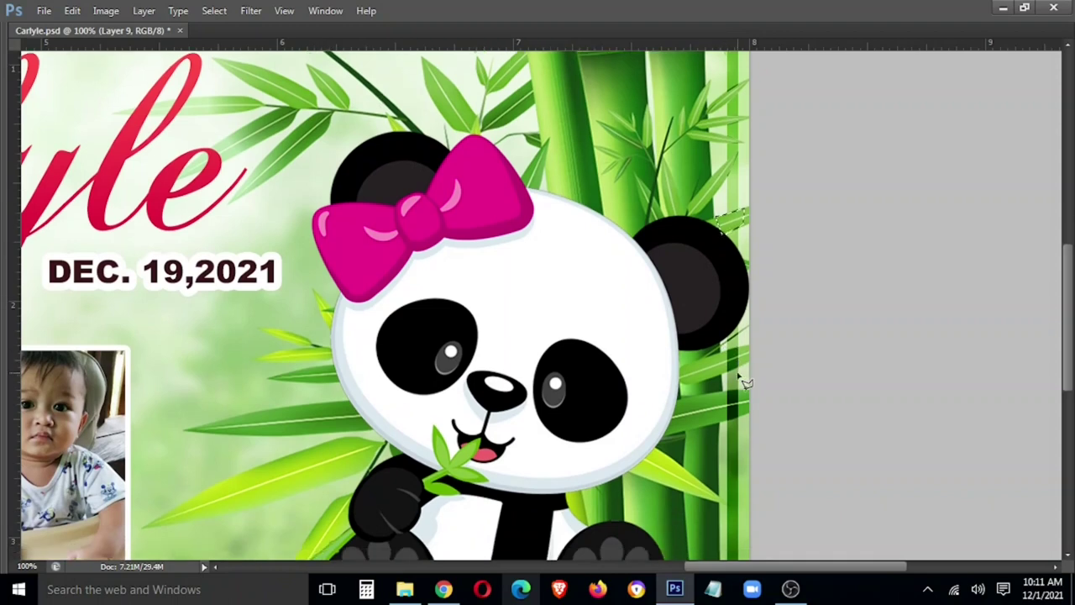
scroll(723, 344, down, 1)
scroll(718, 328, down, 2)
click(711, 301)
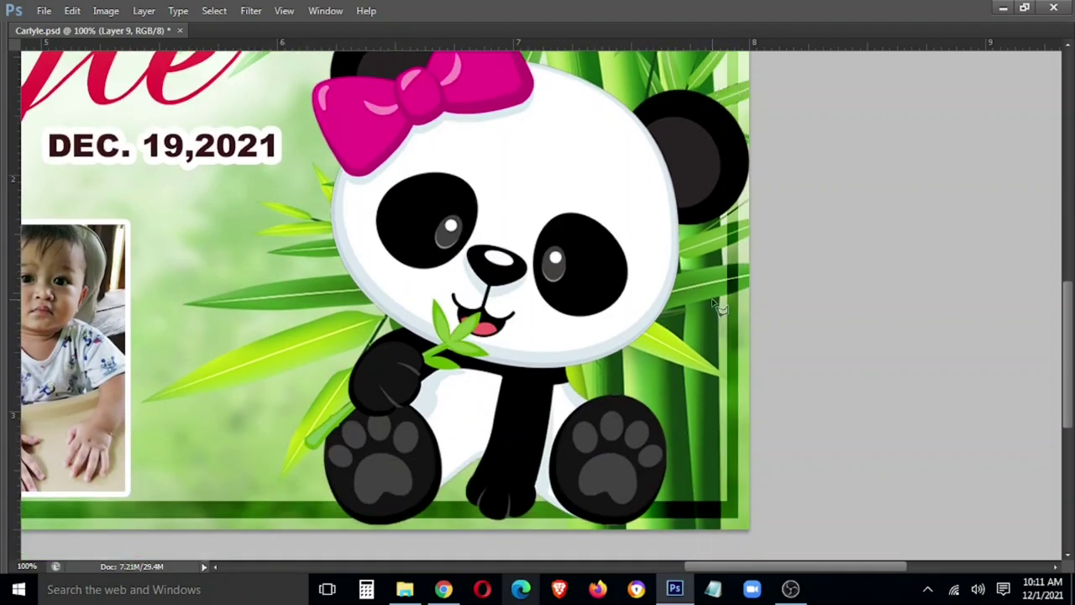
click(802, 151)
click(729, 152)
double_click(699, 168)
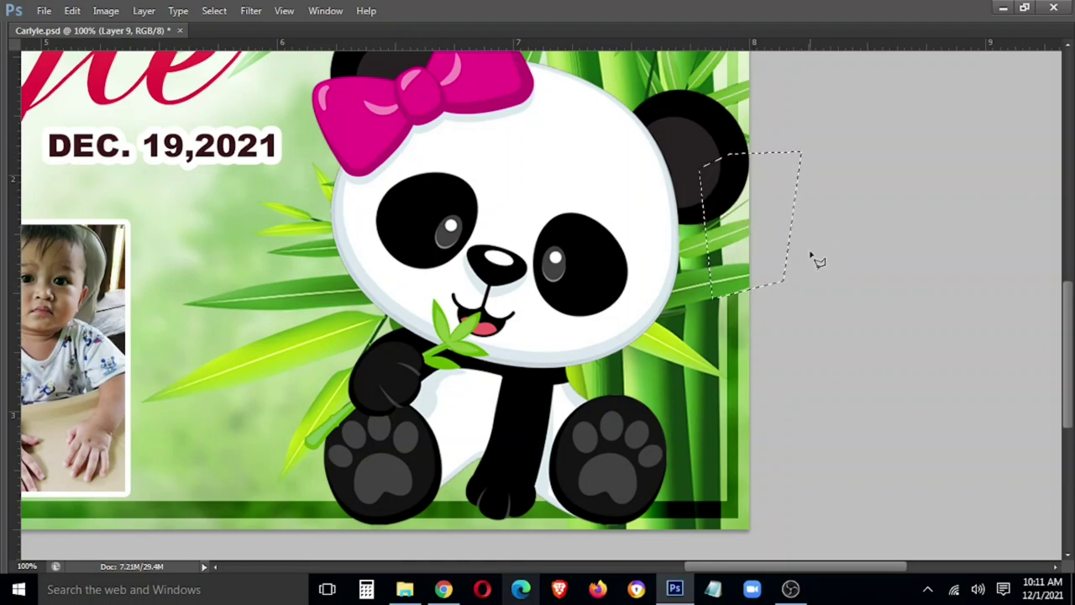
key(ctrl+d)
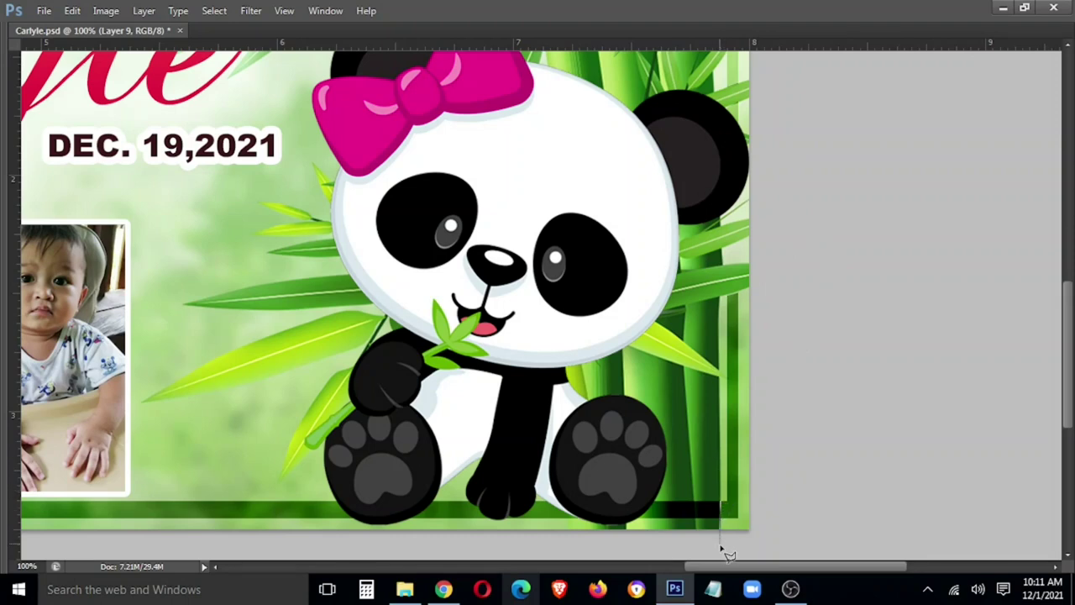
Step: Remove the border piece over the panda's lower-right paw and zoom out to the whole banner
click(603, 544)
click(593, 478)
double_click(645, 461)
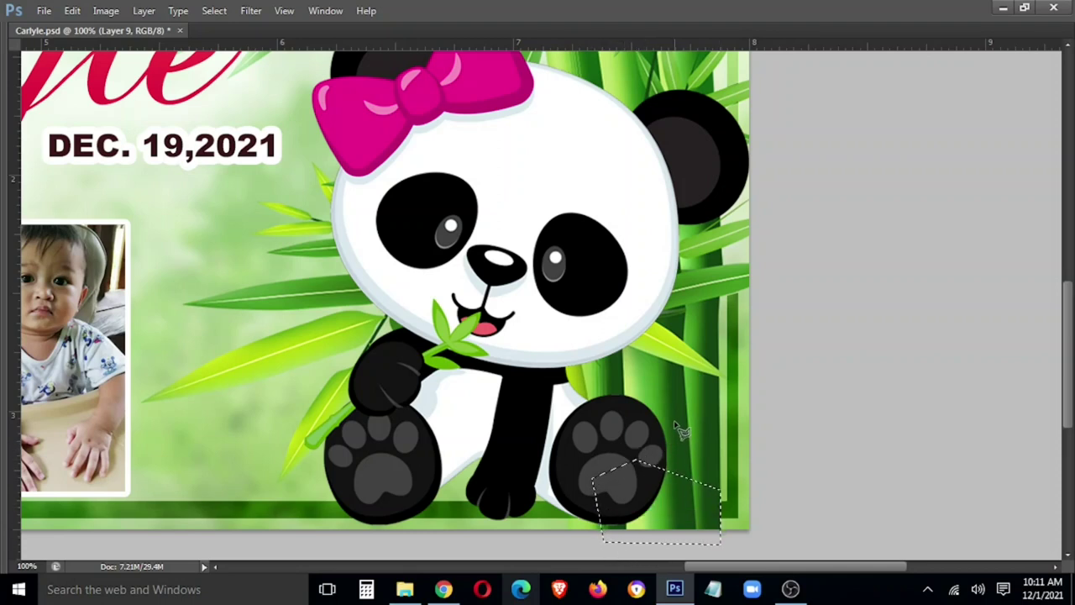
key(ctrl+d)
key(ctrl+minus)
key(ctrl+minus)
key(ctrl+minus)
Step: Drag the faint Layer 10 watermark over the photos, raise it to the top, and save Carlyle.psd
key(Tab)
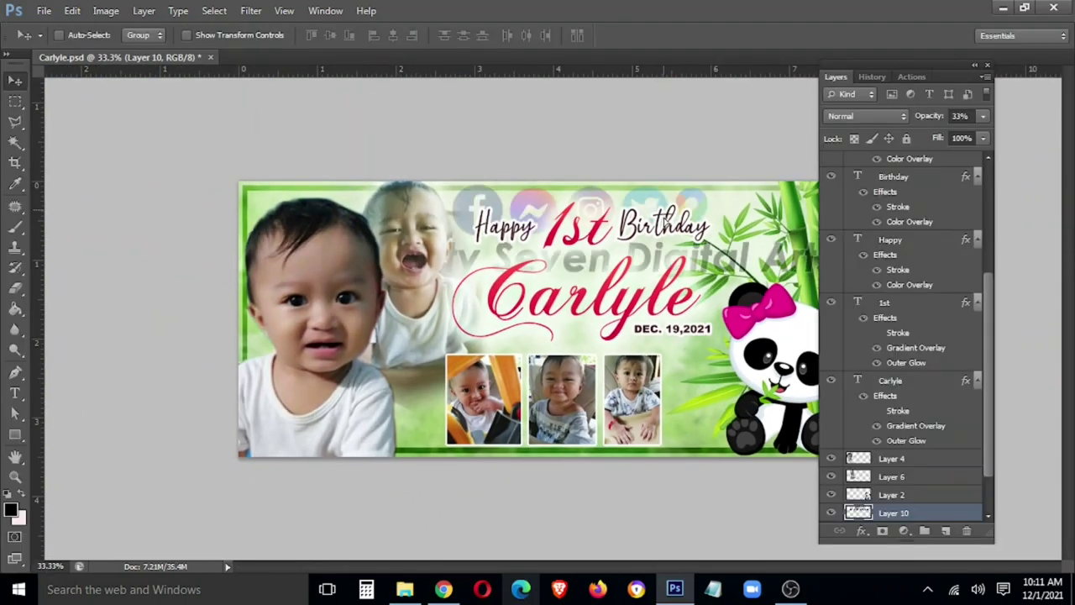
mouse_move(665, 210)
mouse_down()
mouse_move(606, 344)
mouse_move(618, 380)
mouse_up()
key(ctrl+shift+bracketright)
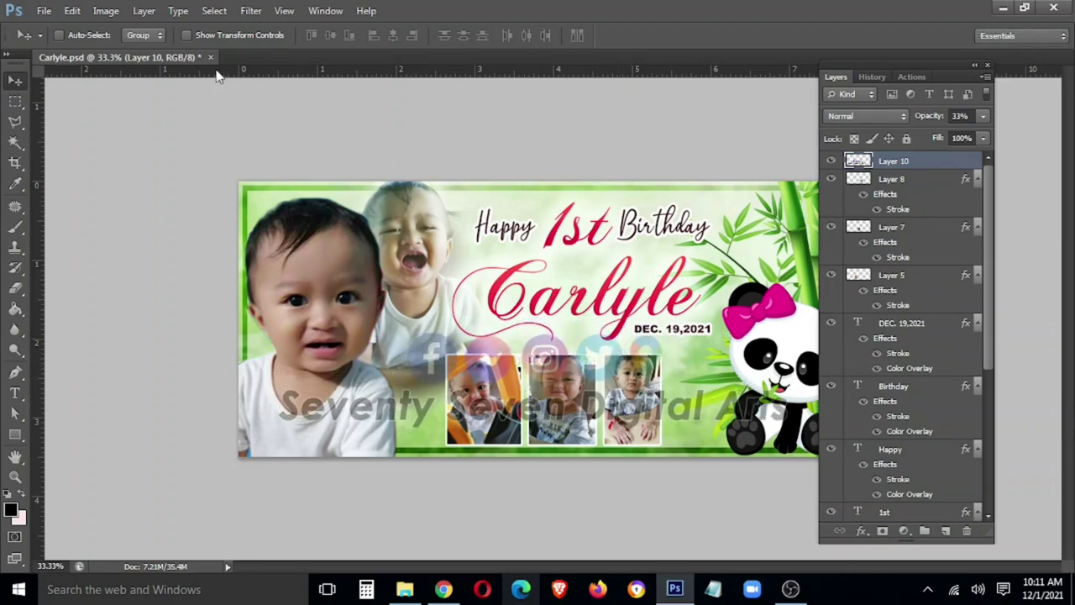
key(ctrl+s)
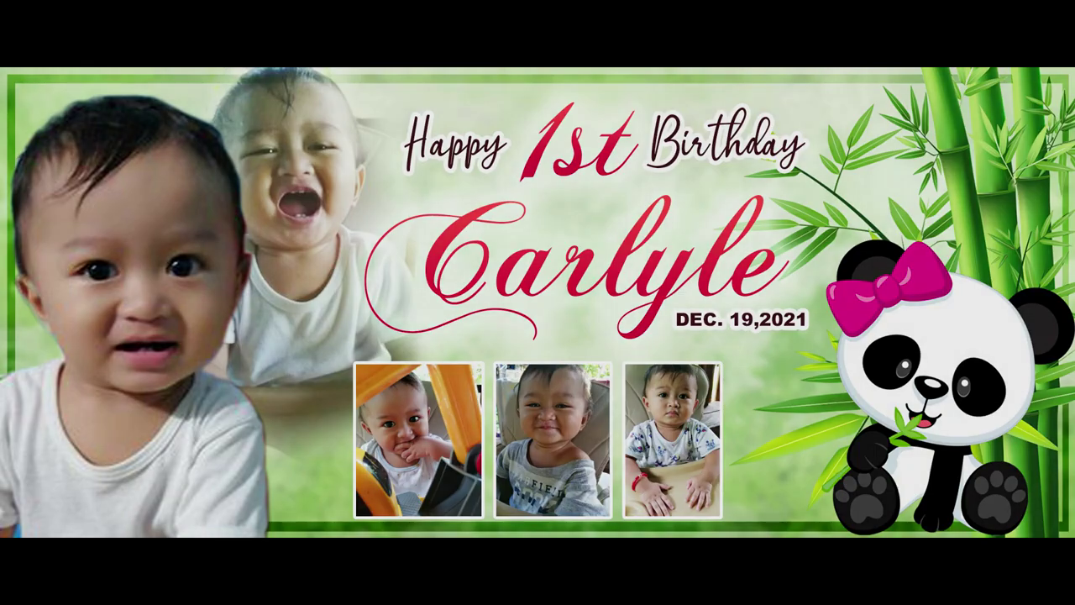